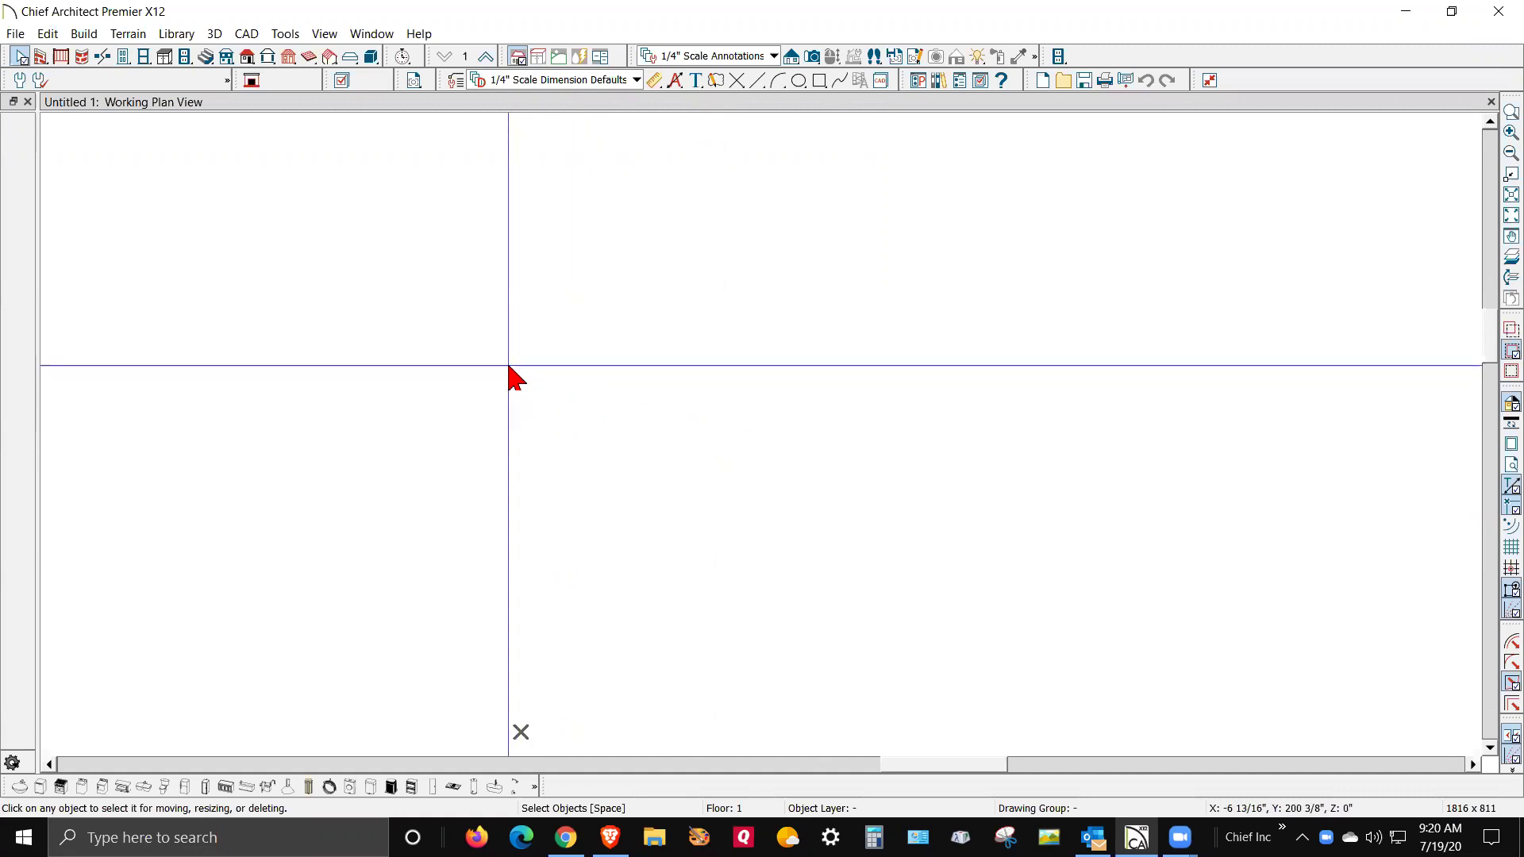
- Draw a closed rectangle of straight exterior walls about 17 ft wide, with its lower-left corner at the origin
scroll(675, 361, "down", 1)
scroll(742, 436, "down", 1)
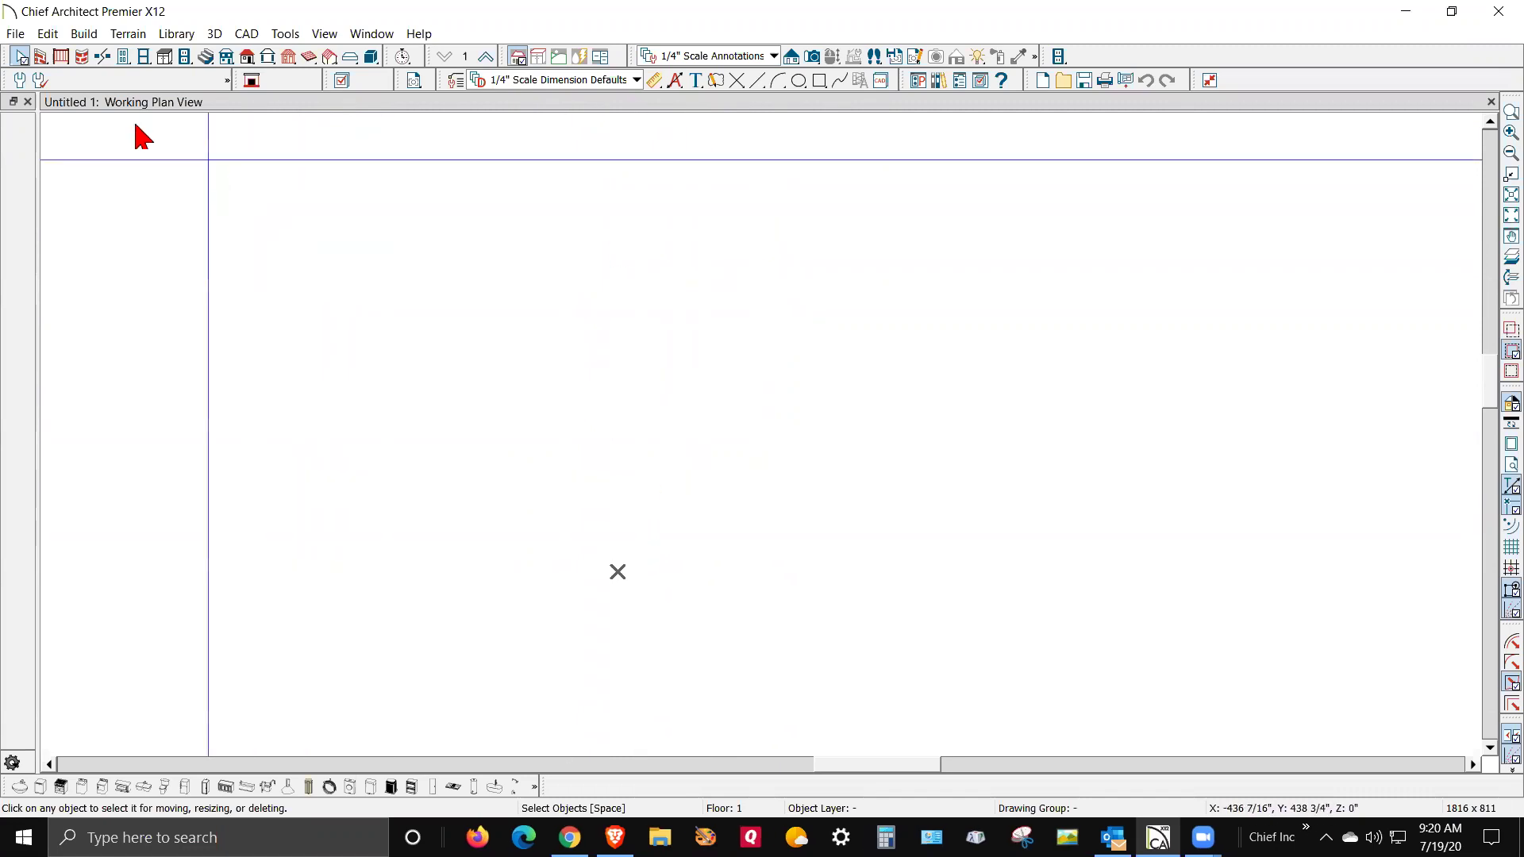
left_click(37, 59)
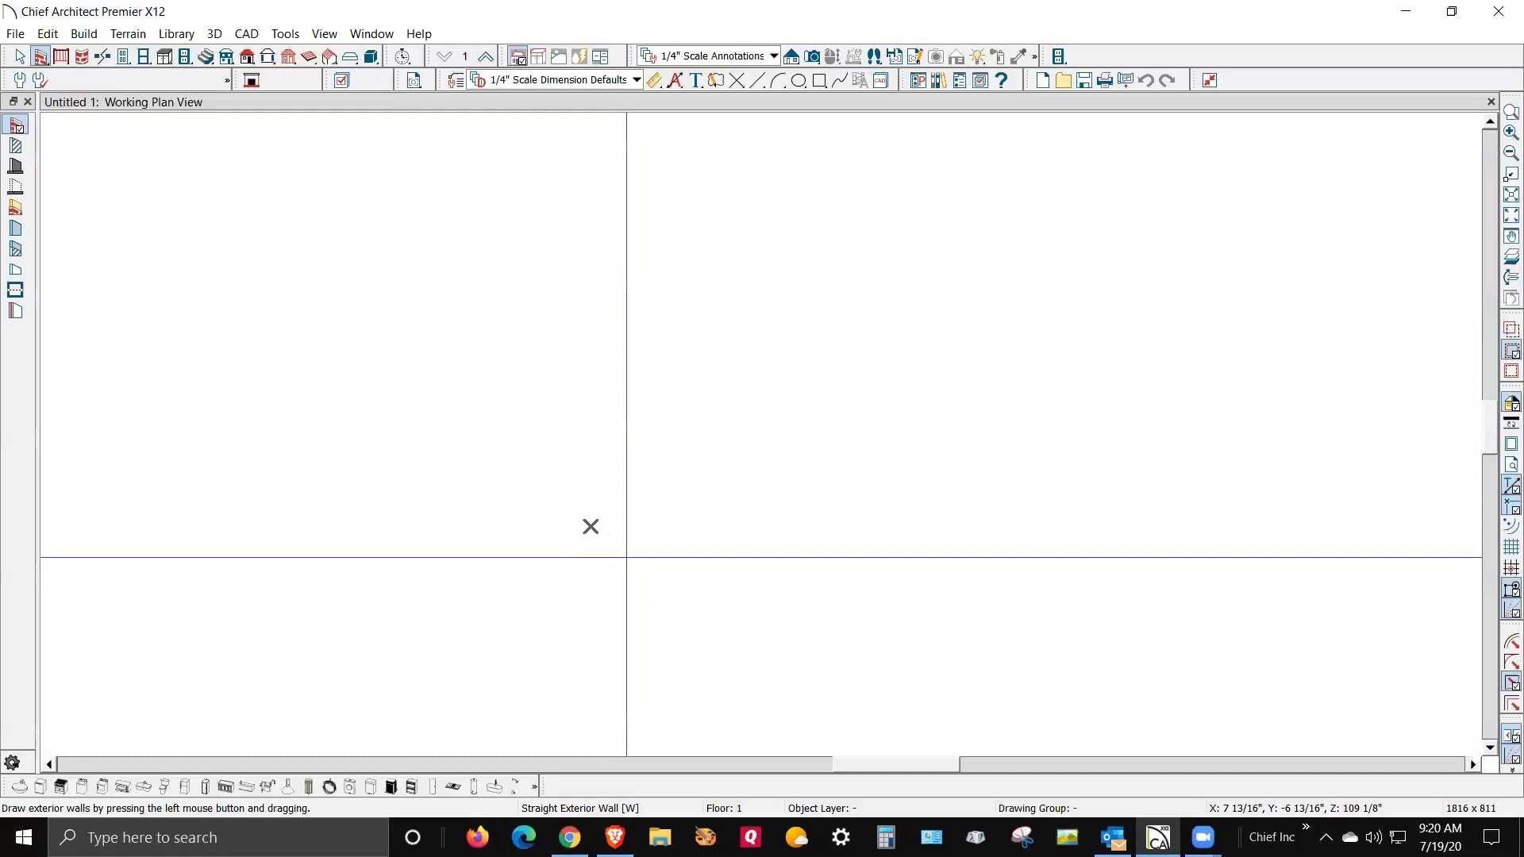
right_click(589, 526)
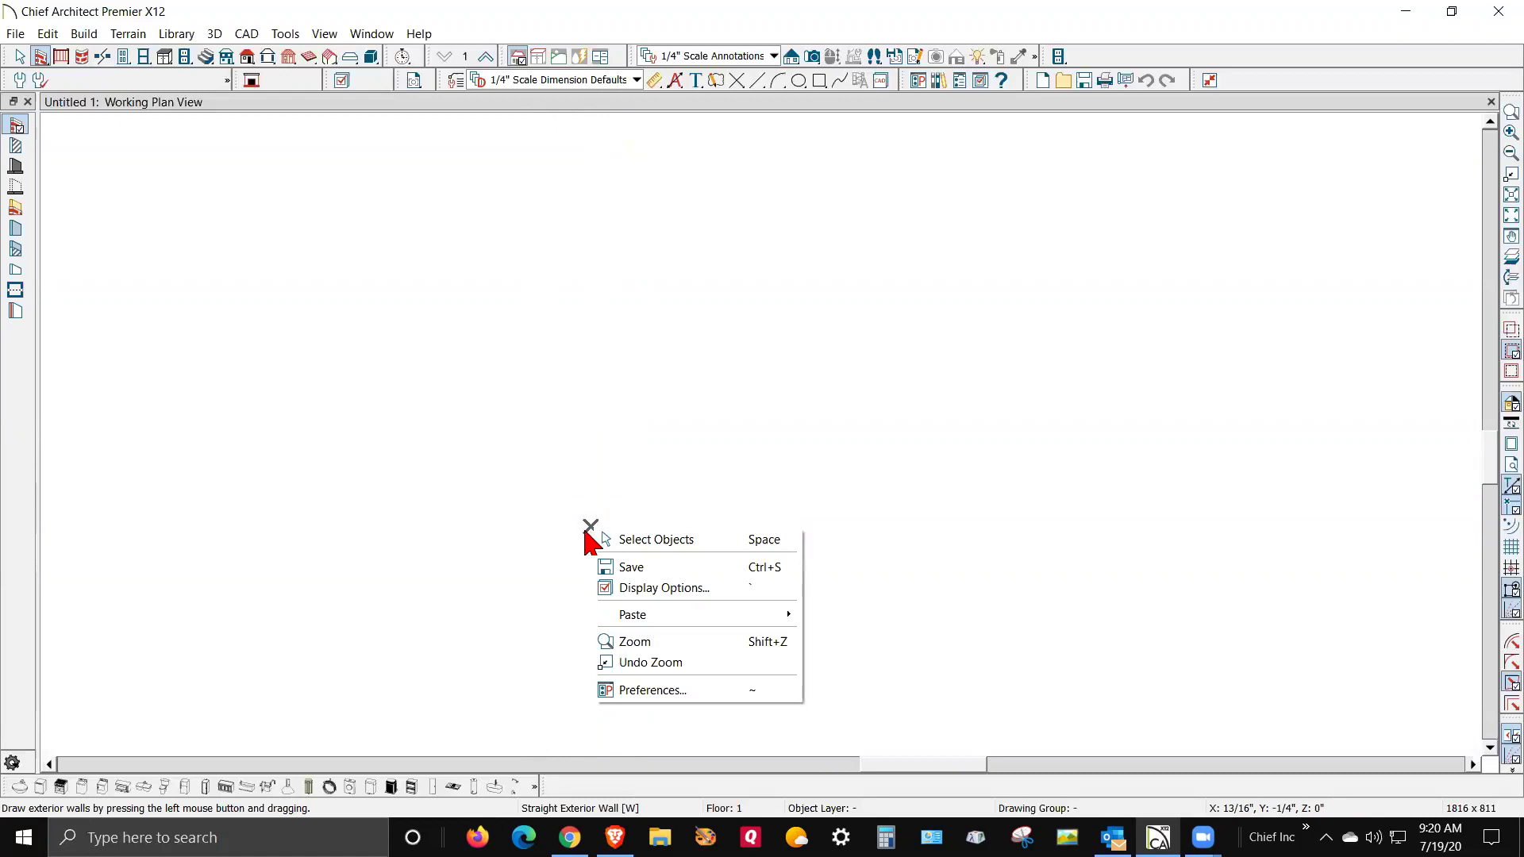
key("Escape")
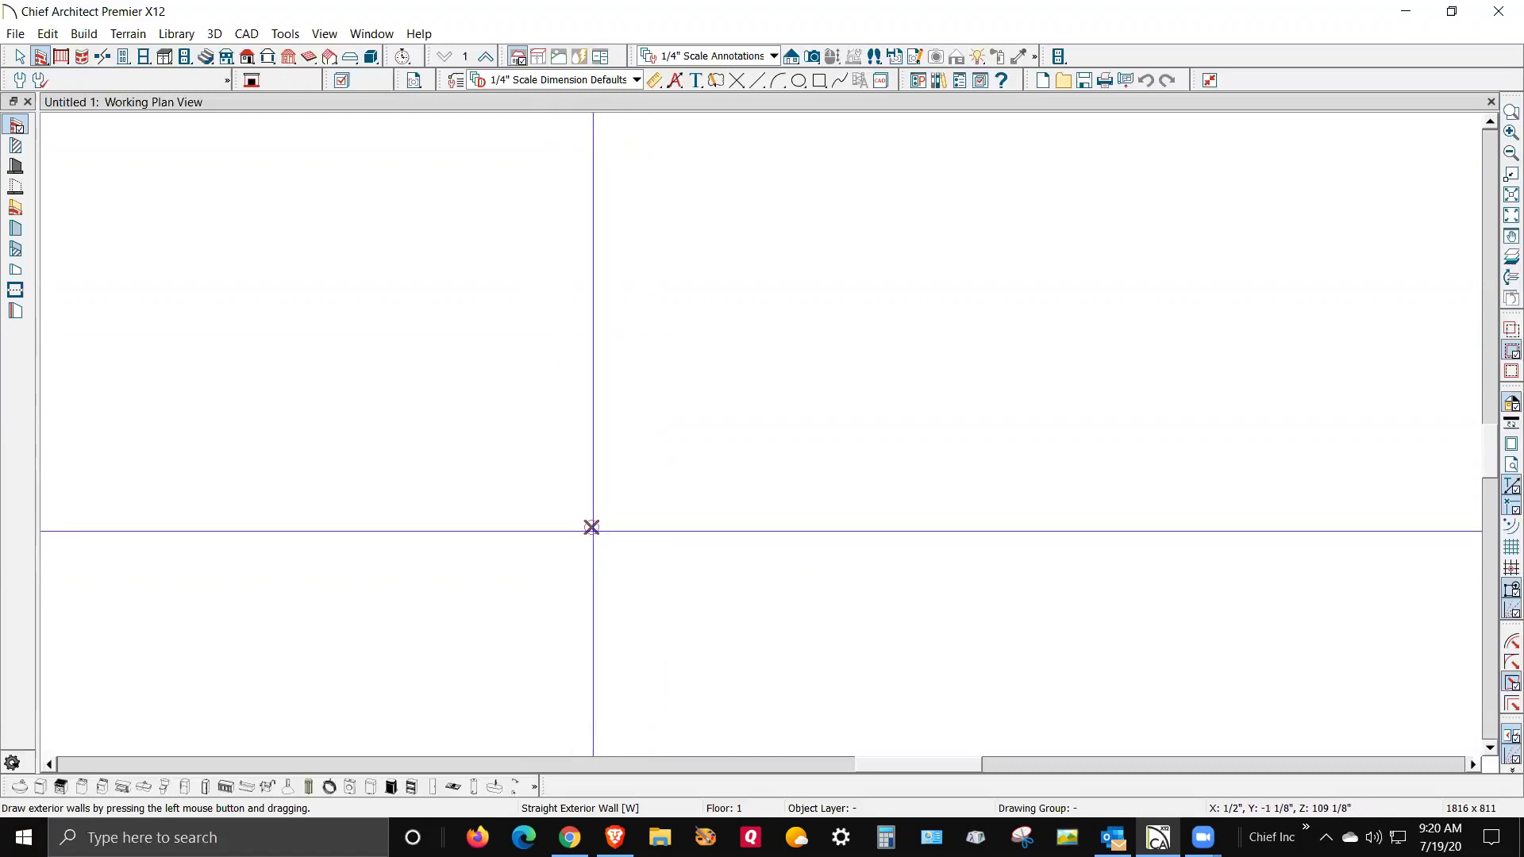
mouse_move(592, 529)
left_mouse_down()
mouse_move(592, 244)
mouse_move(976, 238)
mouse_move(950, 506)
mouse_move(976, 527)
mouse_move(582, 538)
mouse_move(592, 530)
left_mouse_up()
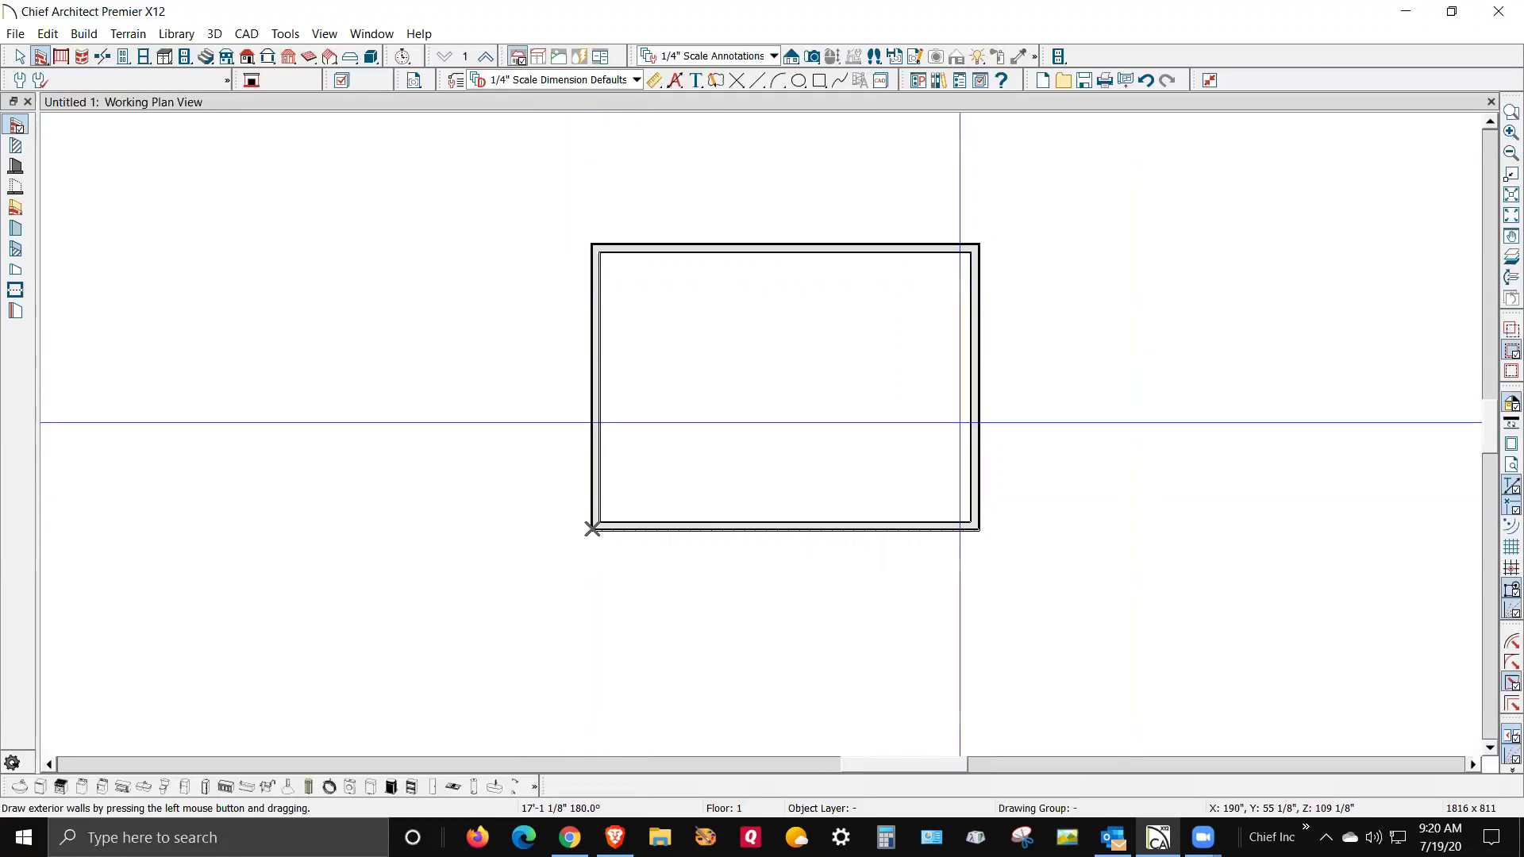
- Create a terrain perimeter around the rectangular building
scroll(1183, 441, "down", 3)
scroll(1008, 405, "down", 2)
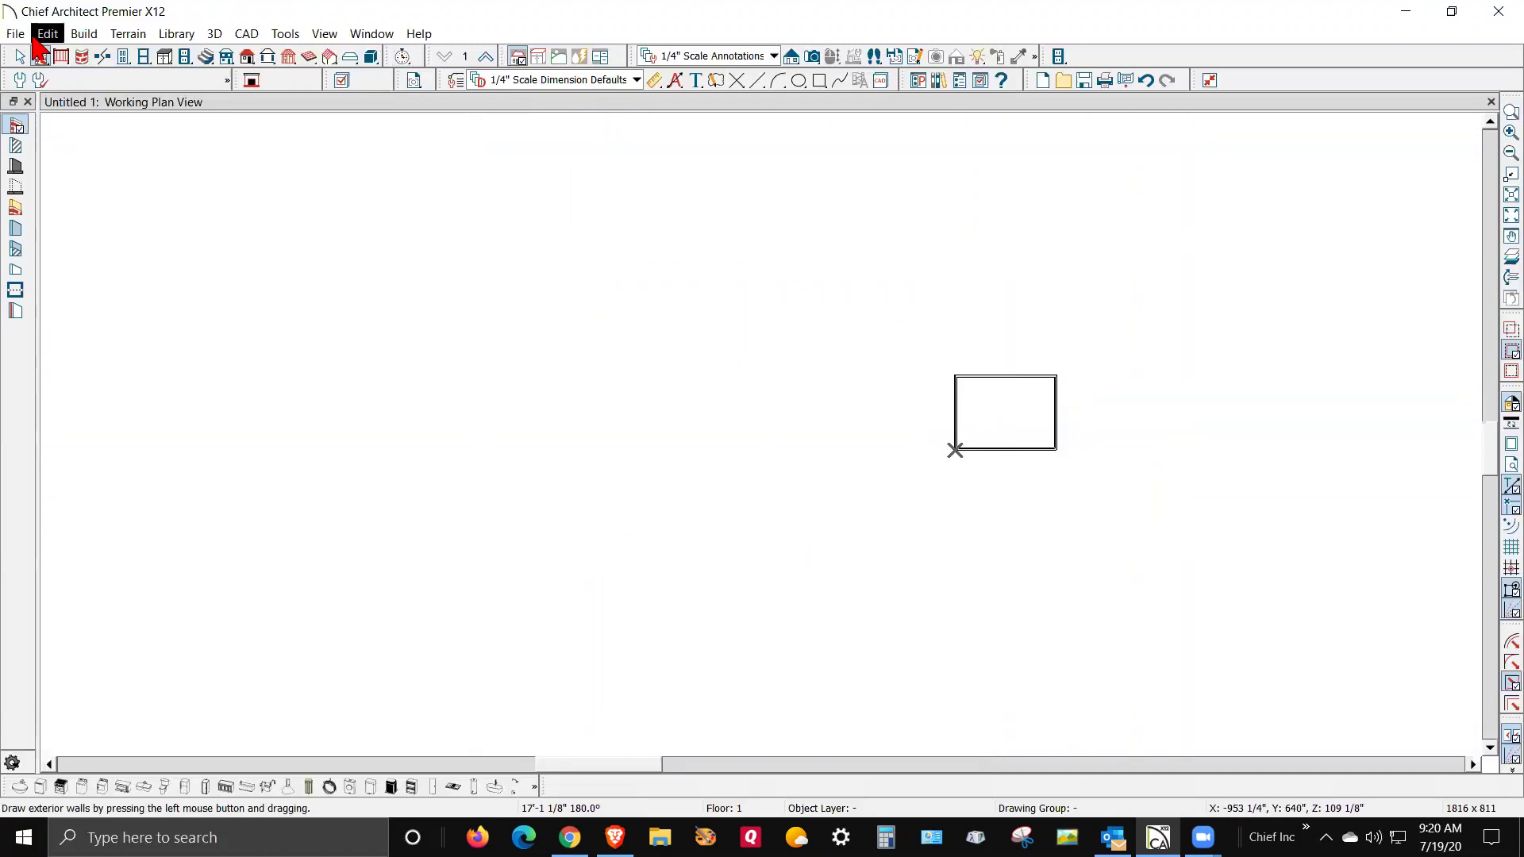
left_click(126, 37)
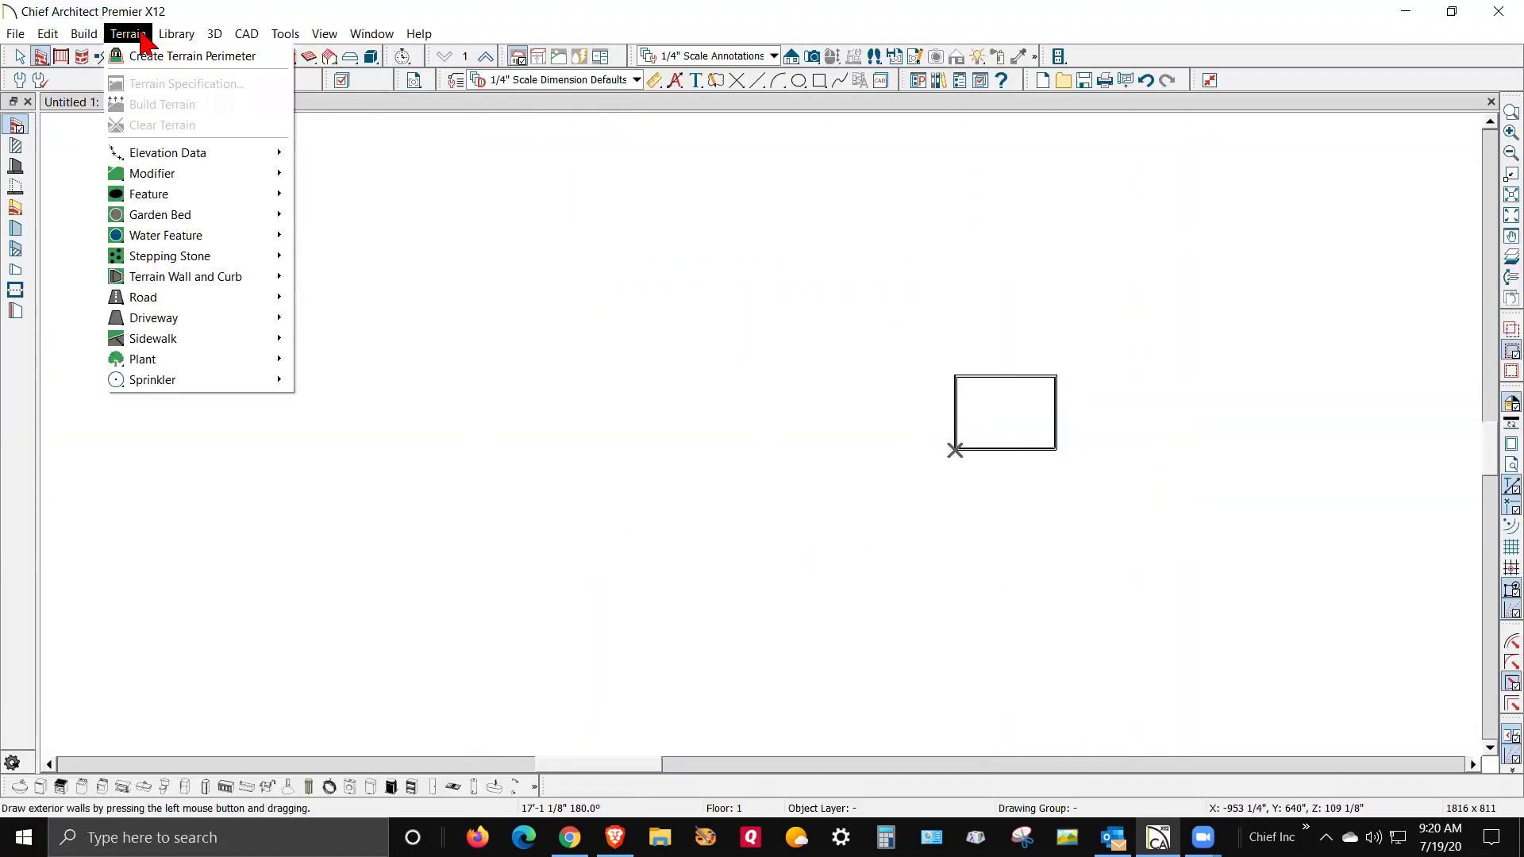
left_click(211, 63)
scroll(735, 511, "down", 2)
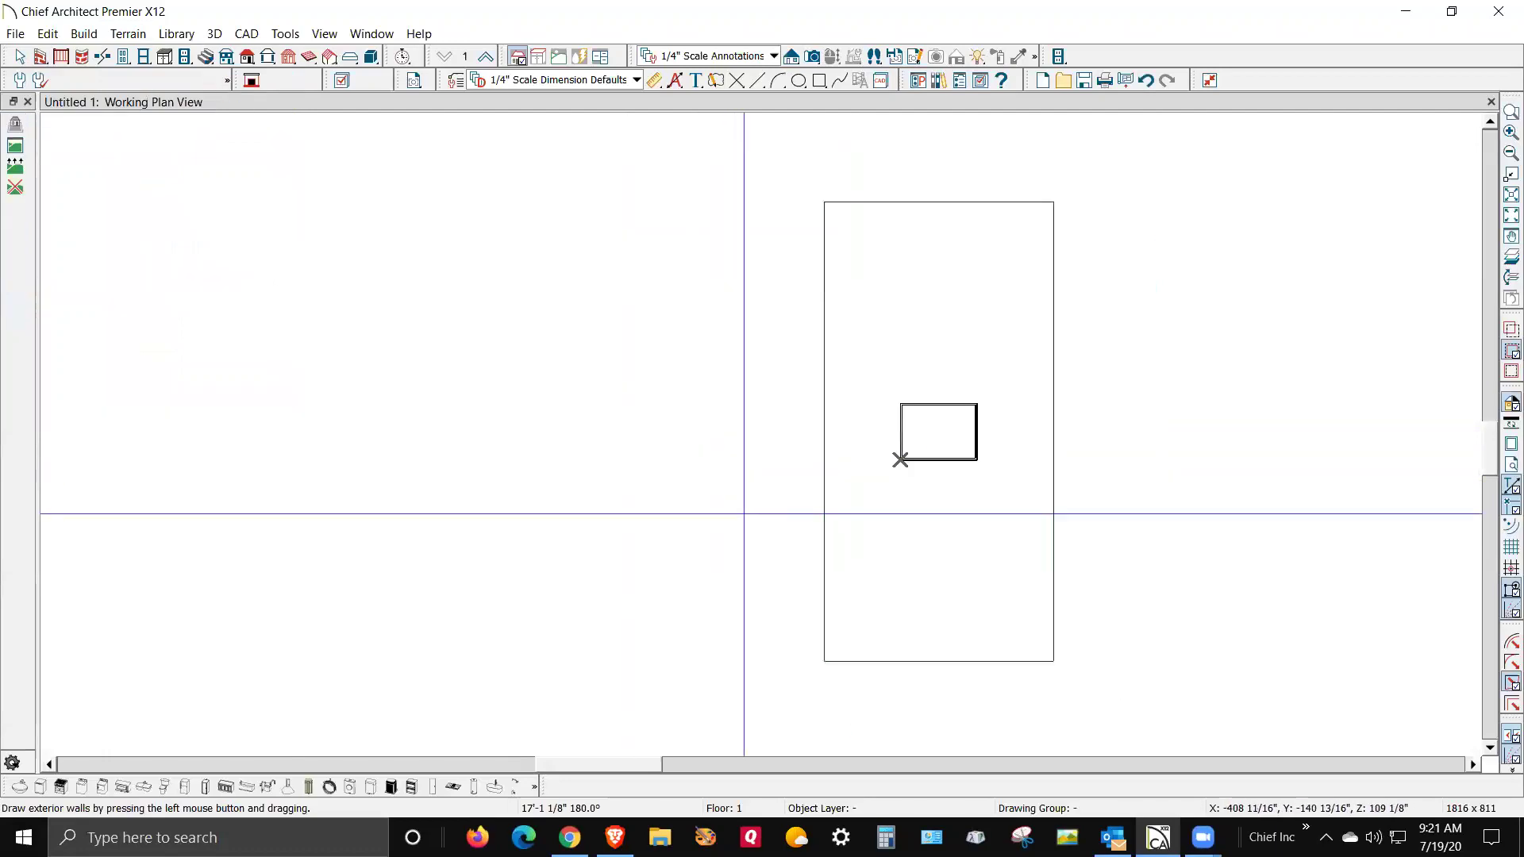
- Rotate the building walls and the terrain perimeter together by 90° so the lot's long side runs horizontally
key("space")
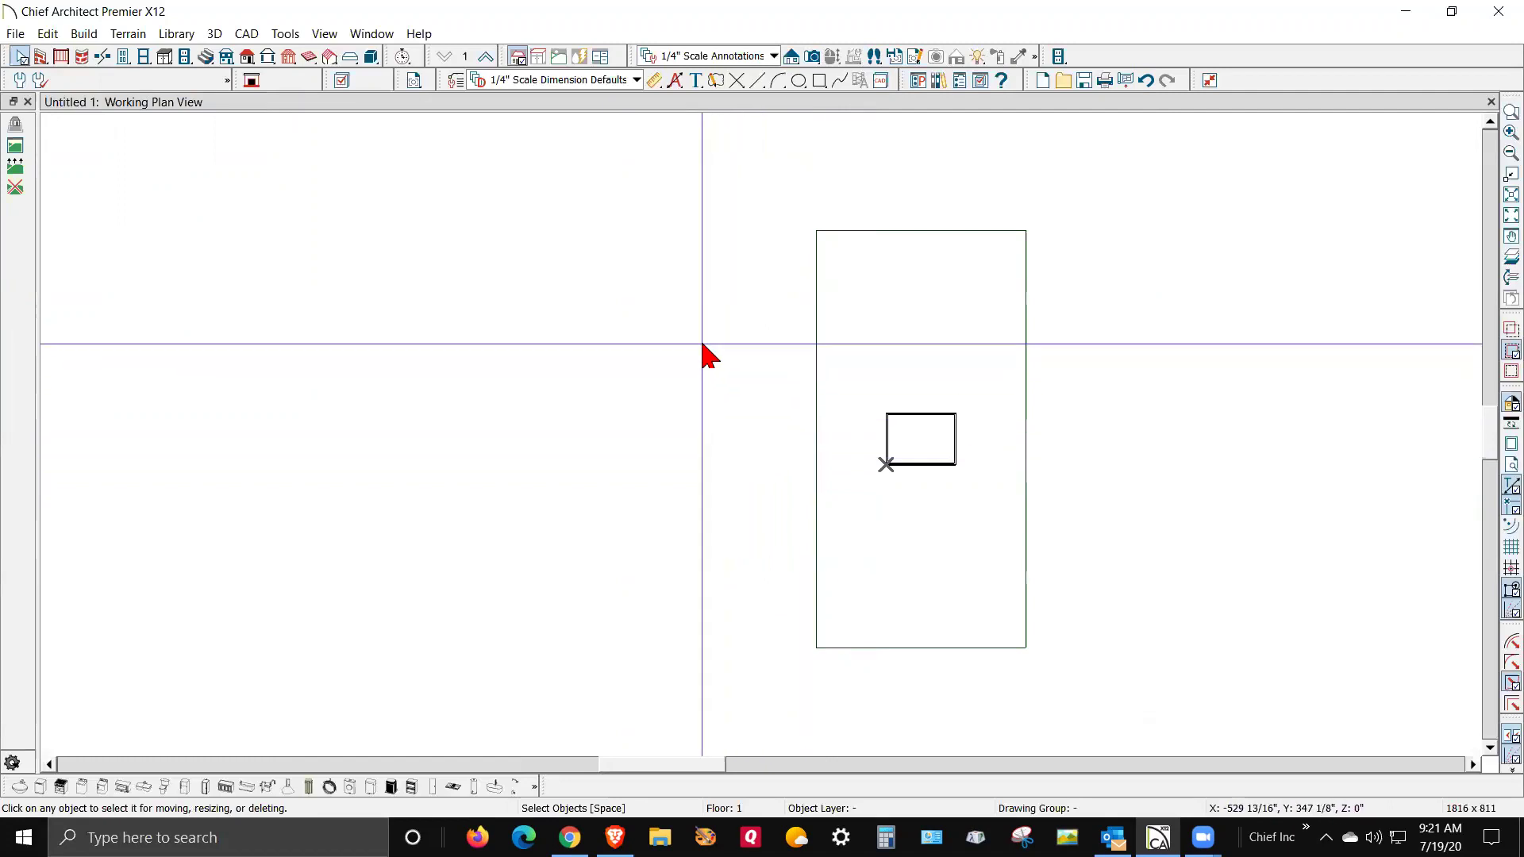
mouse_move(684, 165)
left_mouse_down()
mouse_move(882, 658)
mouse_move(1099, 688)
mouse_move(1064, 643)
left_mouse_up()
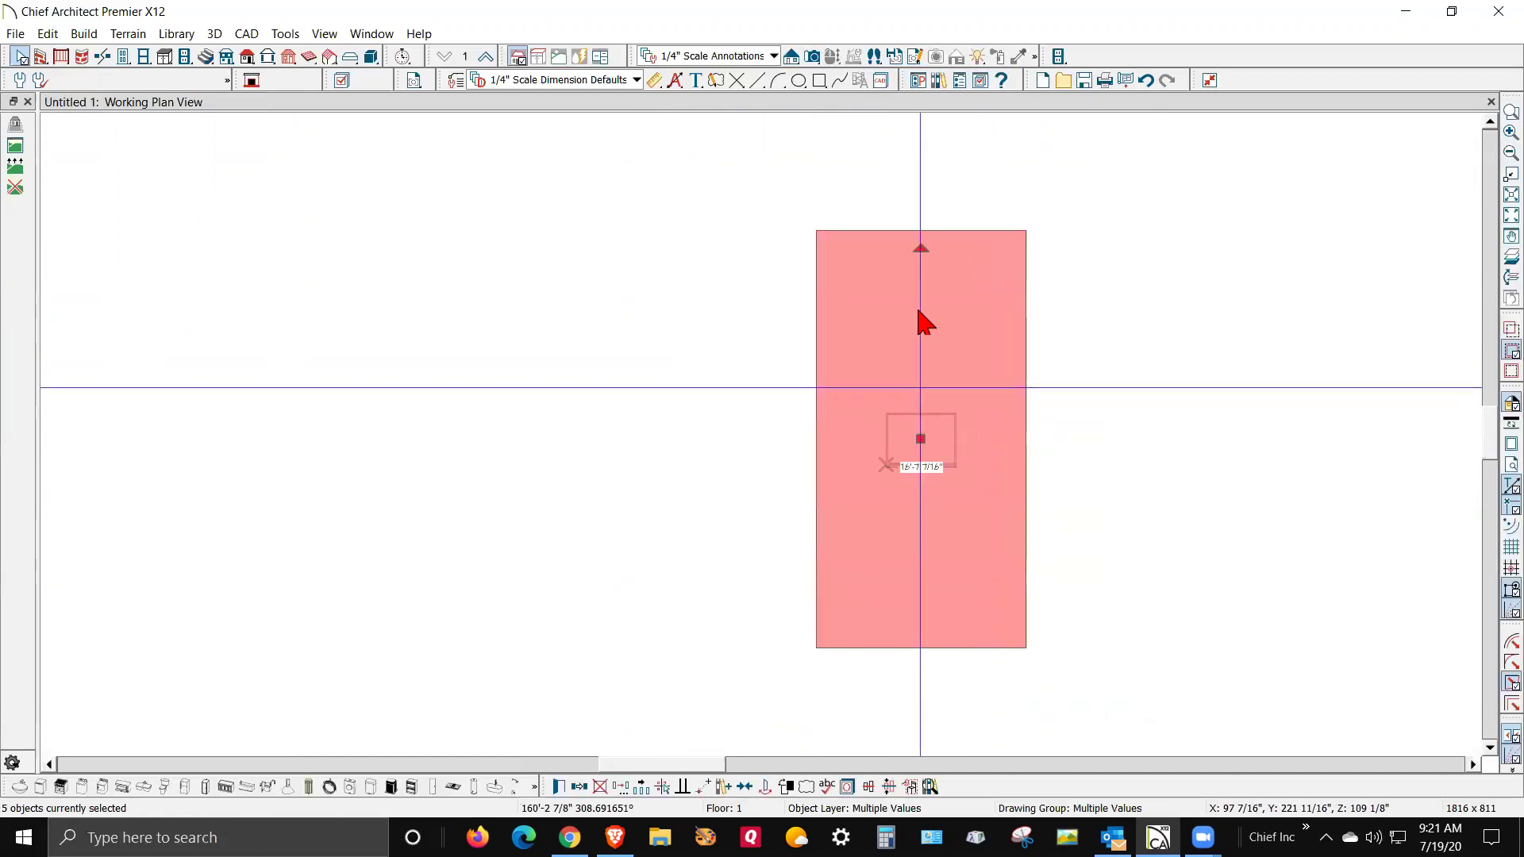
mouse_move(919, 247)
left_mouse_down()
mouse_move(768, 291)
mouse_move(714, 436)
left_mouse_up()
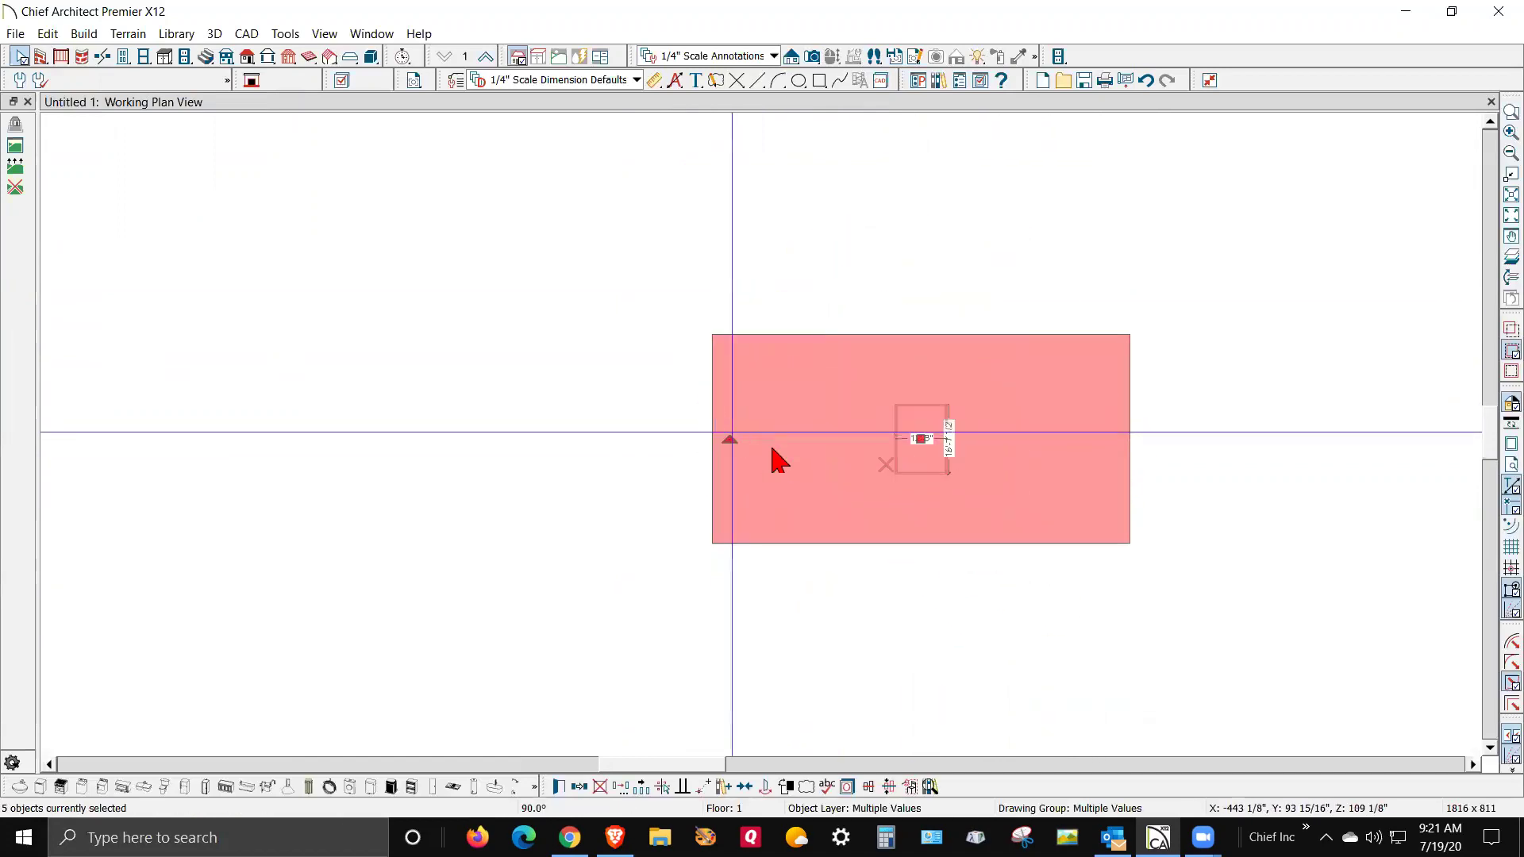
left_click(948, 496)
scroll(948, 495, "up", 3)
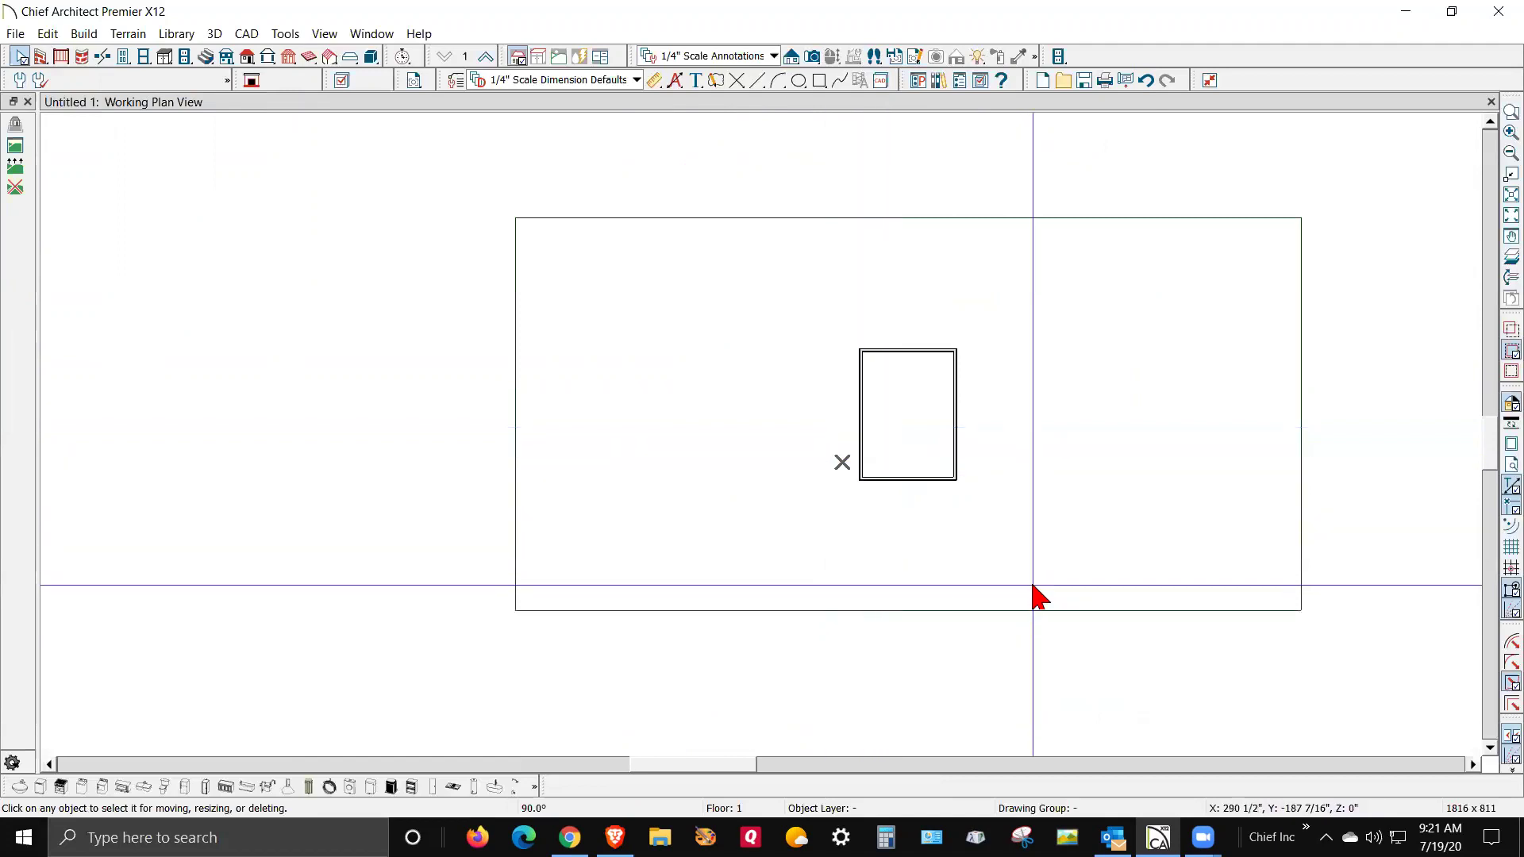
- Shift the terrain perimeter horizontally so the building sits near the lot's right end
left_click(1041, 611)
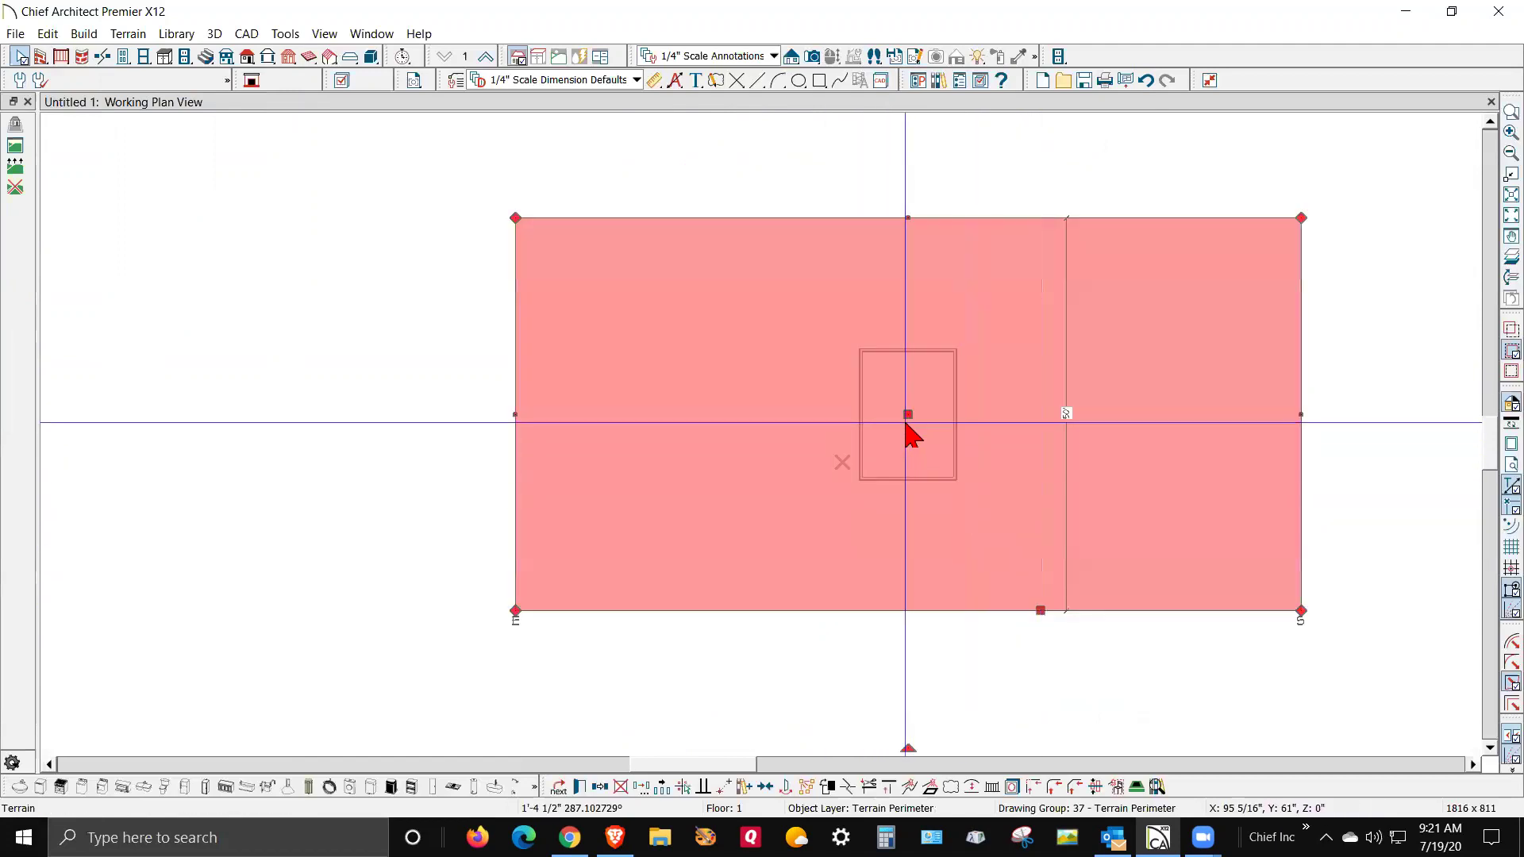
left_click_drag(906, 415, 659, 429)
left_click(802, 565)
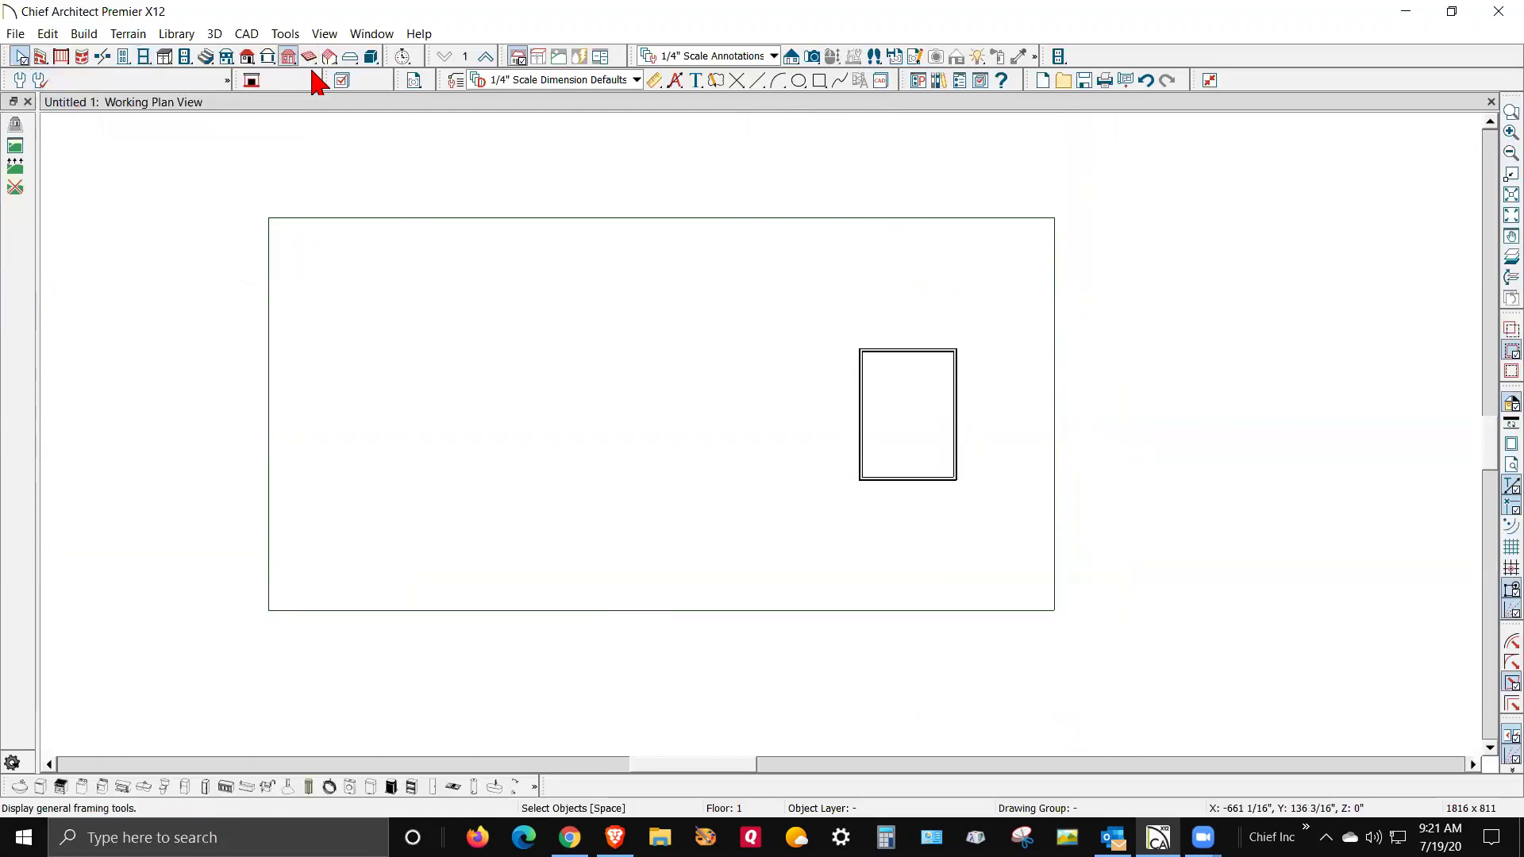
- Draw two vertical elevation lines about 61 ft long across the terrain, one just inside its right edge and one inside its left edge
left_click(132, 41)
mouse_move(216, 155)
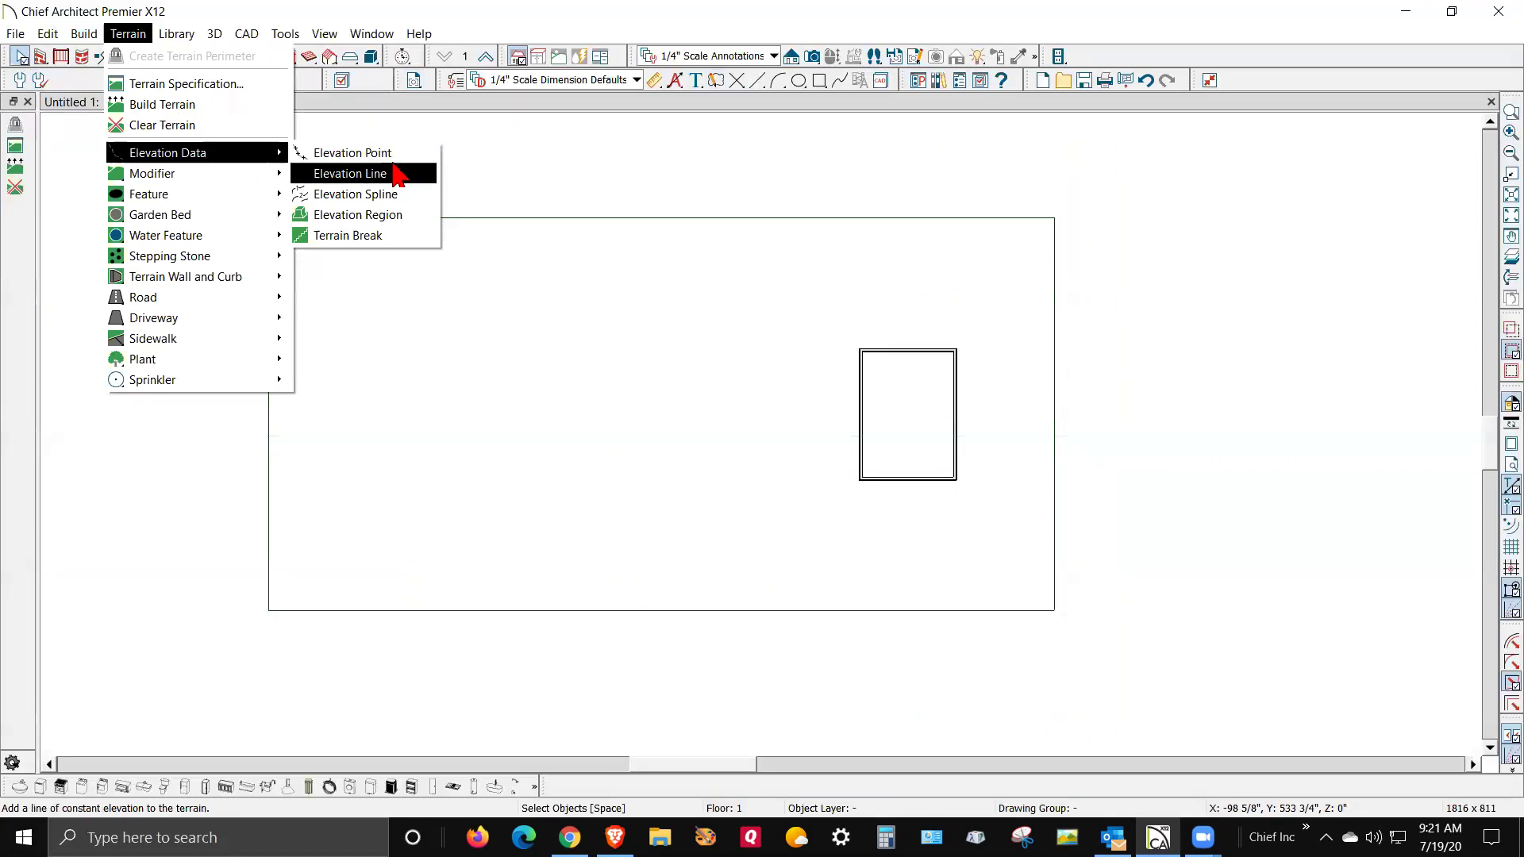
left_click(342, 181)
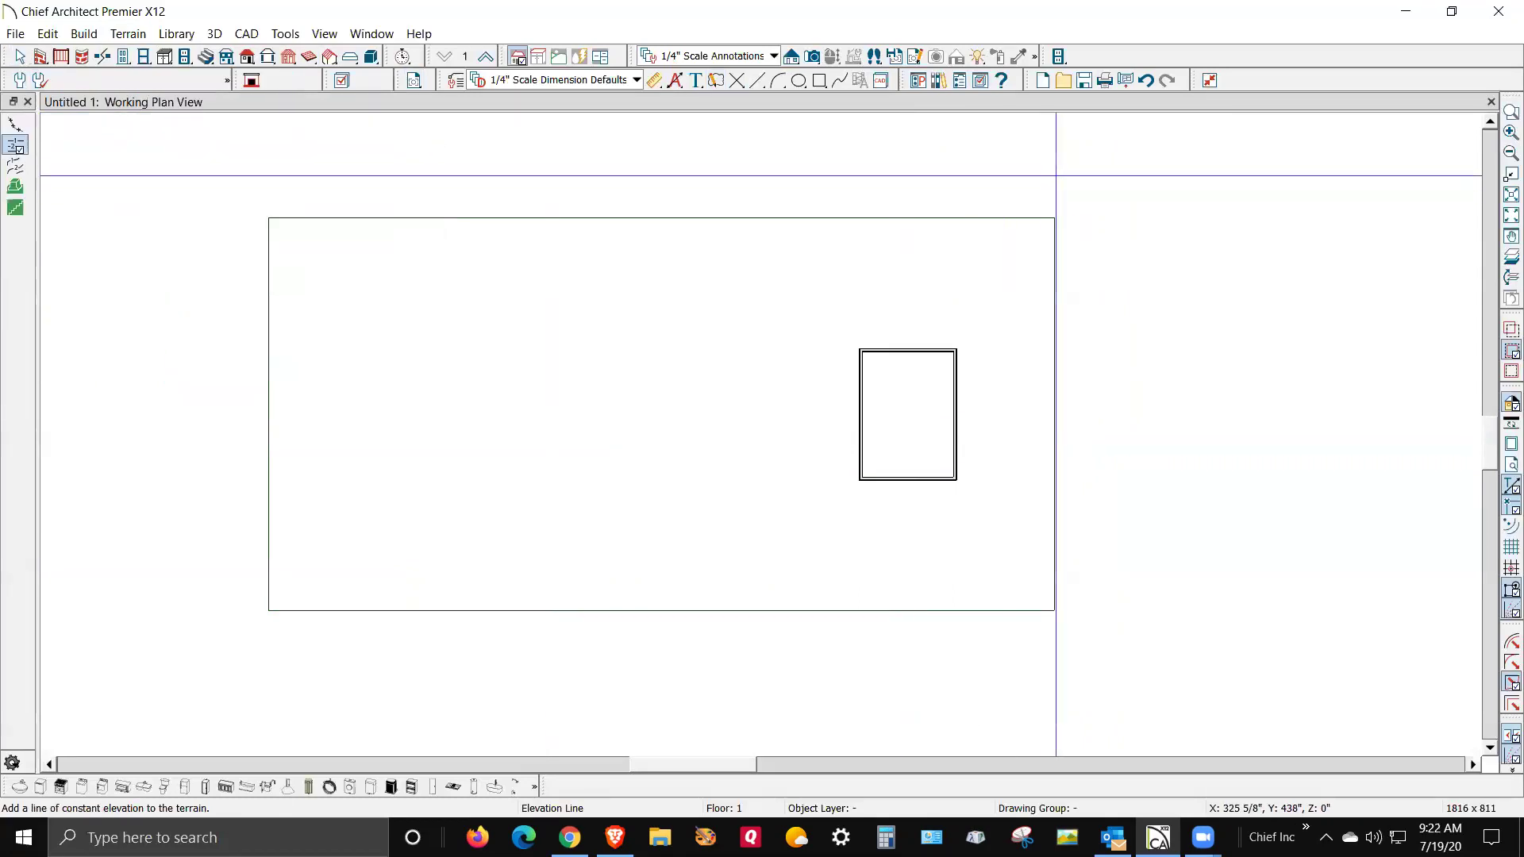
left_click_drag(1032, 180, 1014, 657)
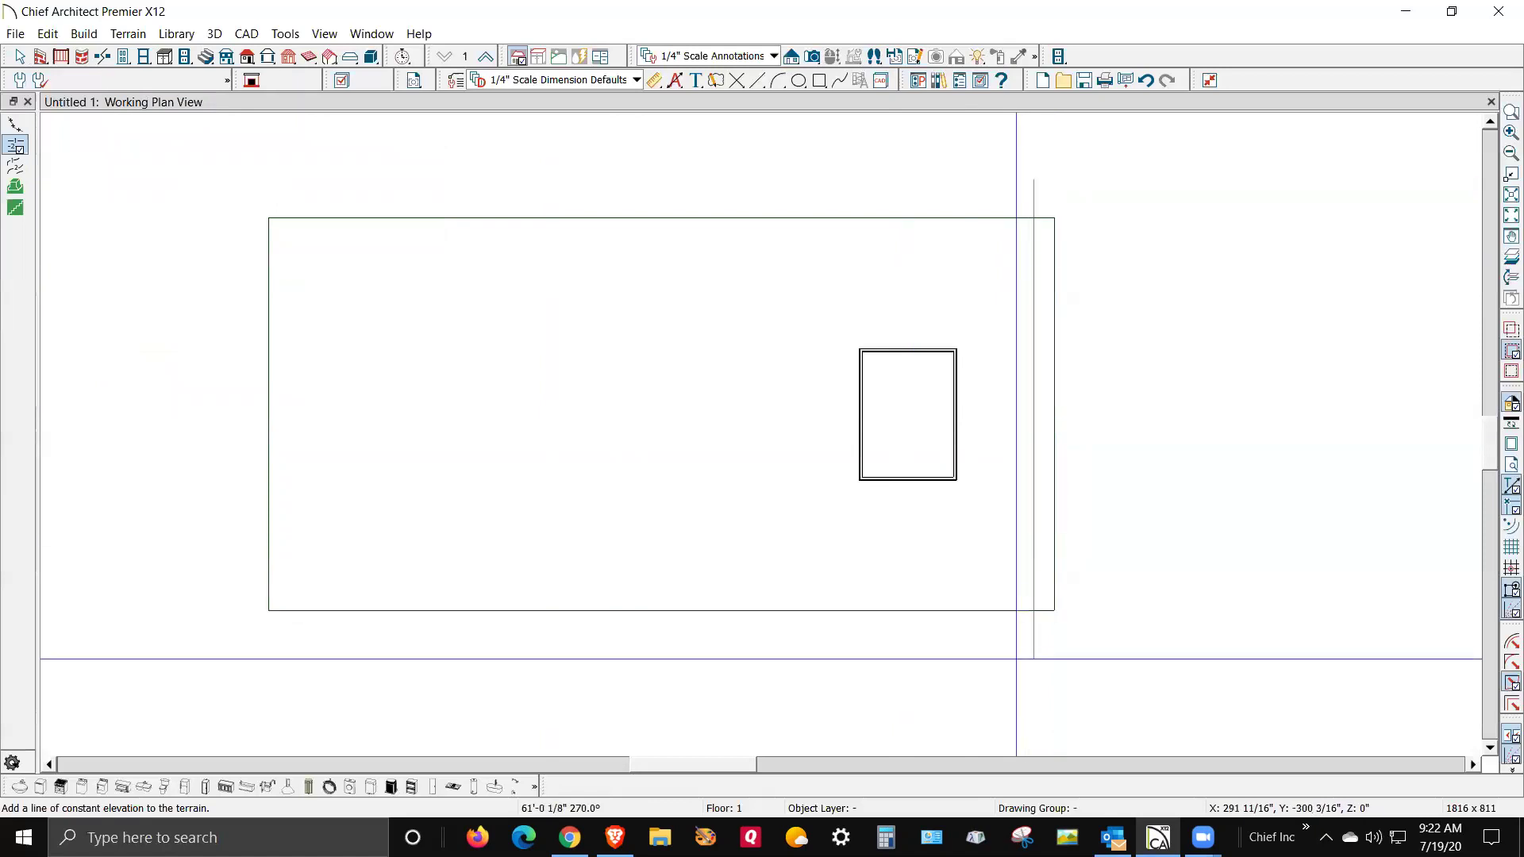
left_click_drag(287, 186, 285, 661)
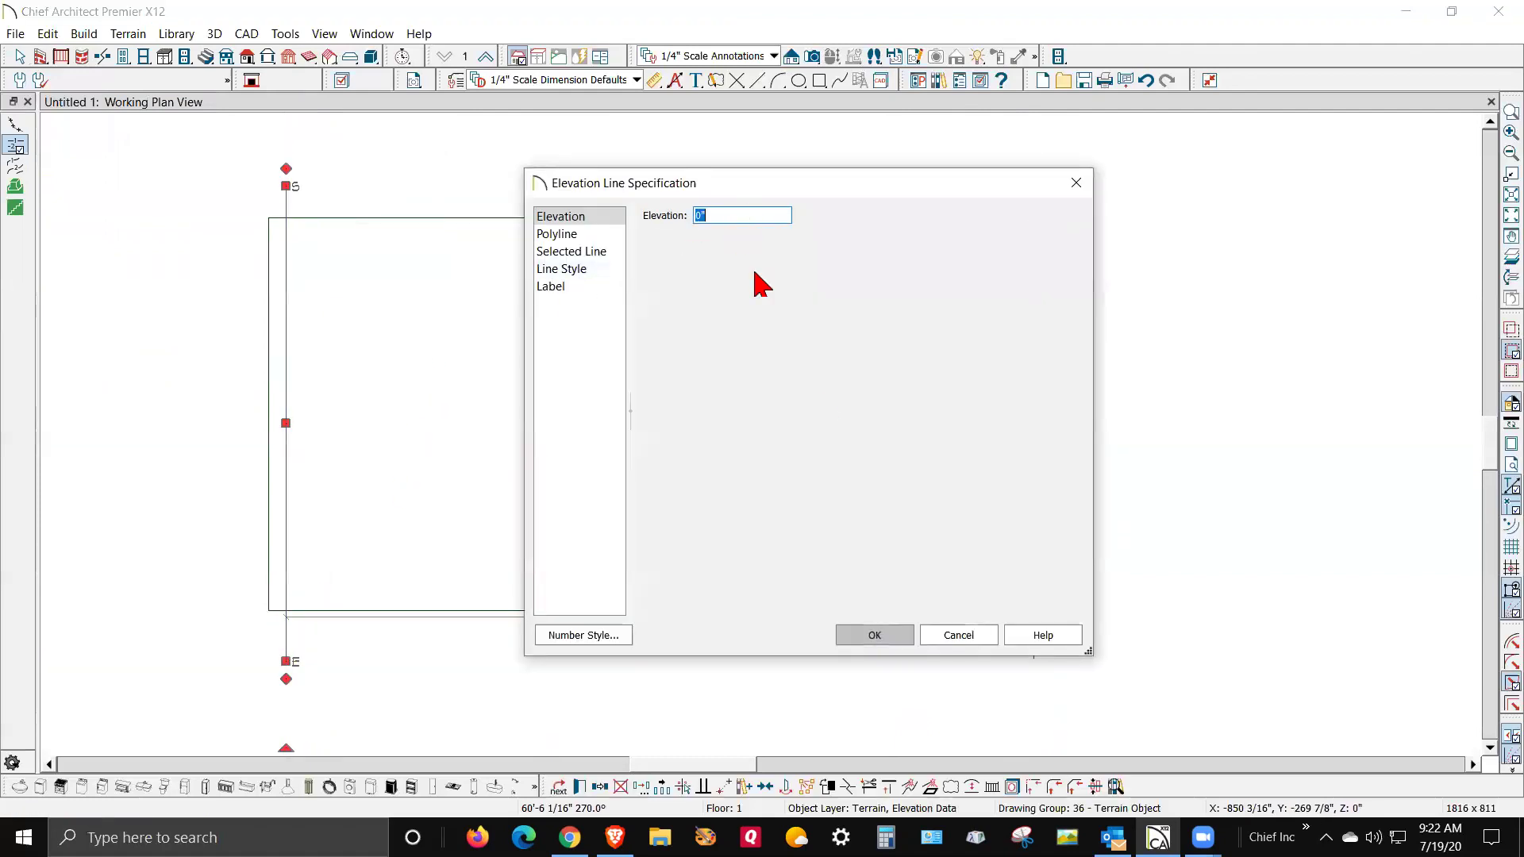
left_click(969, 637)
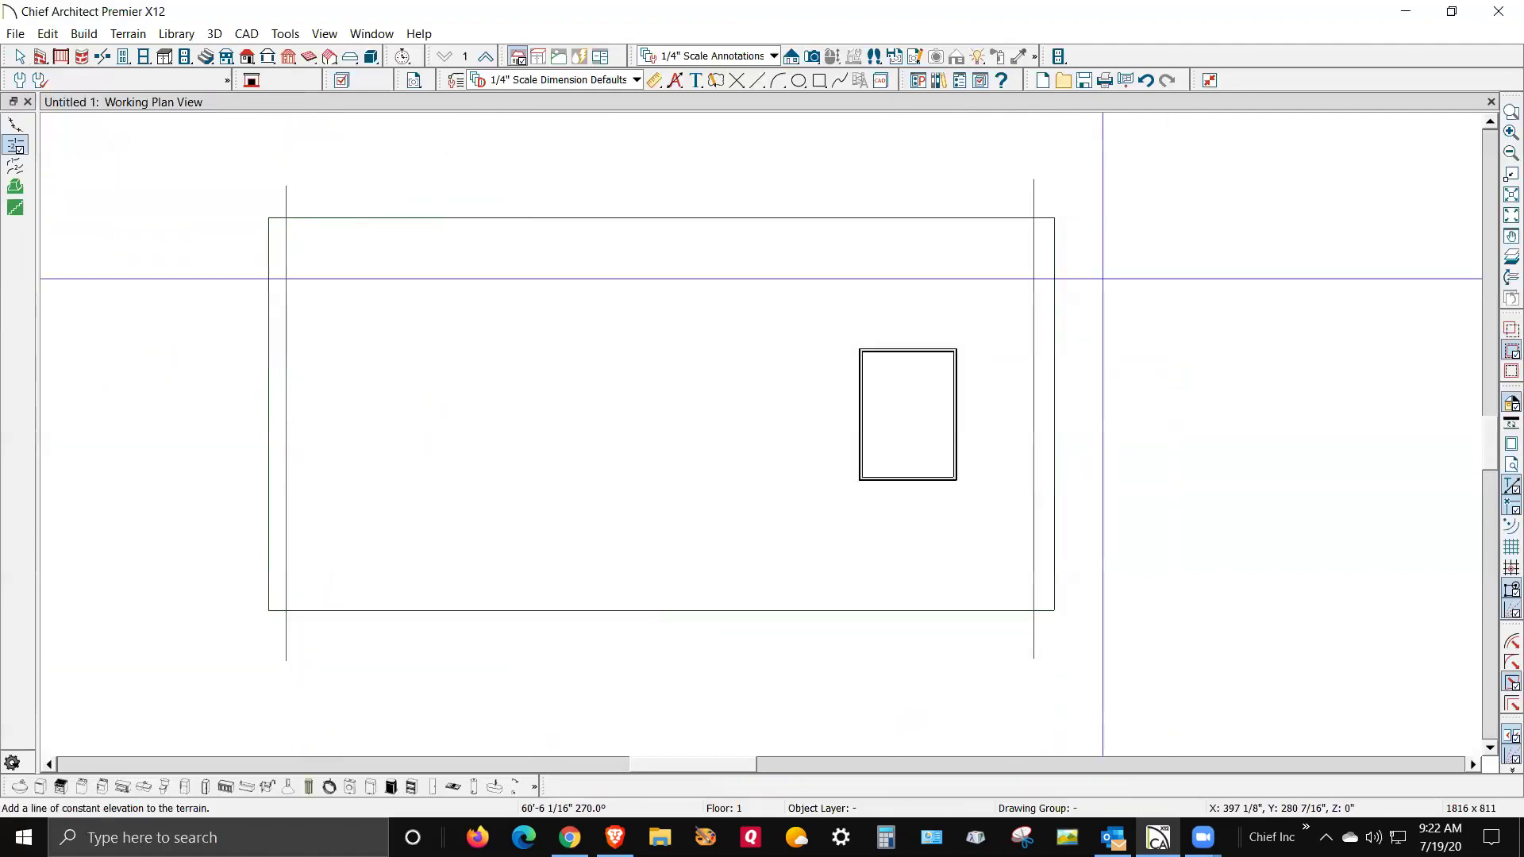
- Create a Perspective Full Overview, tiled side by side with the plan and orbited to a level side view of the terrain
left_click(812, 55)
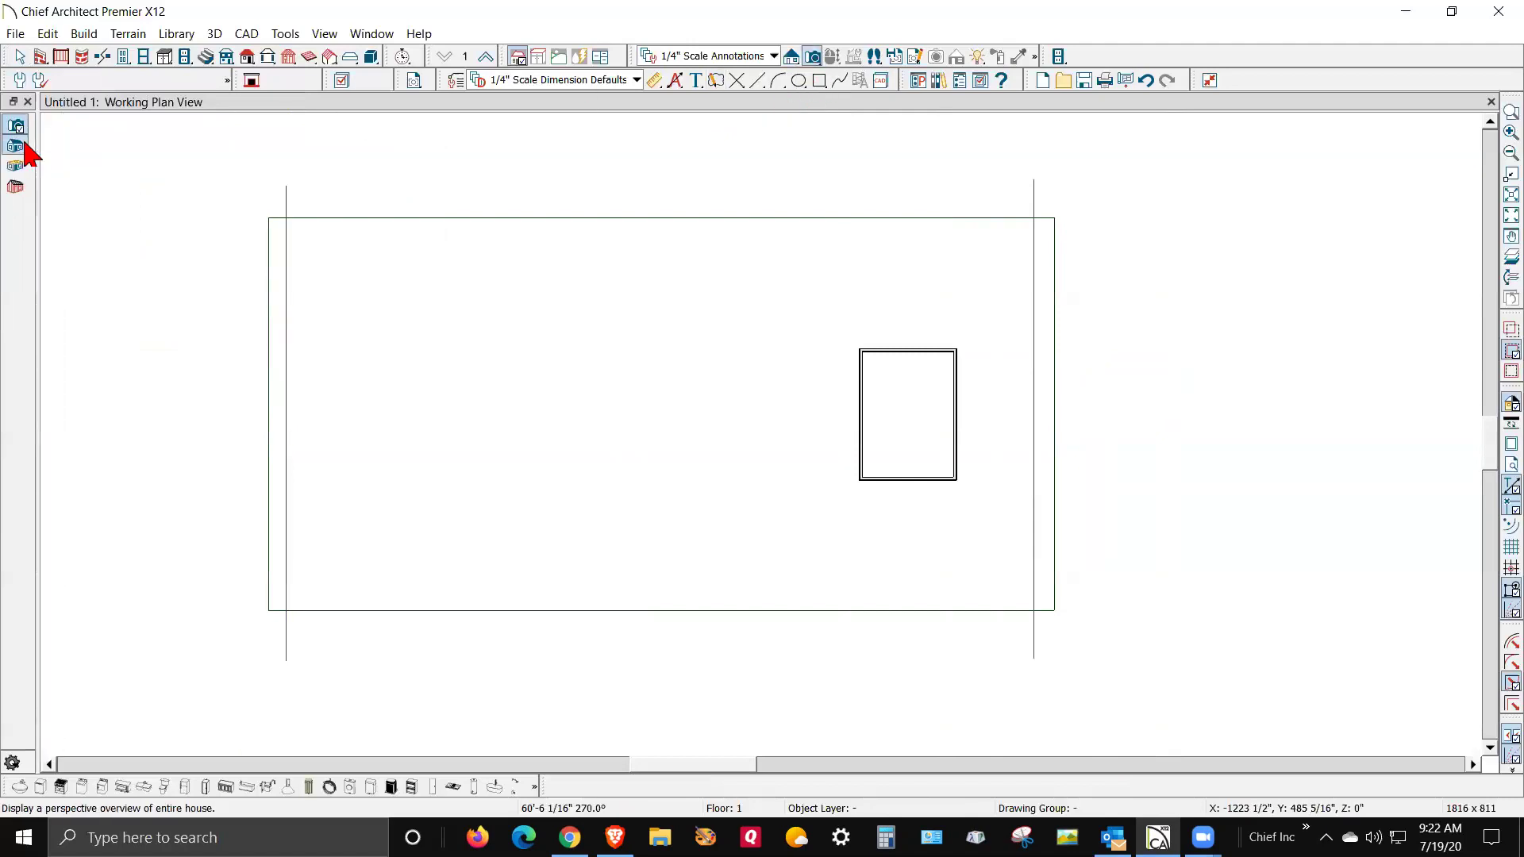
left_click(826, 486)
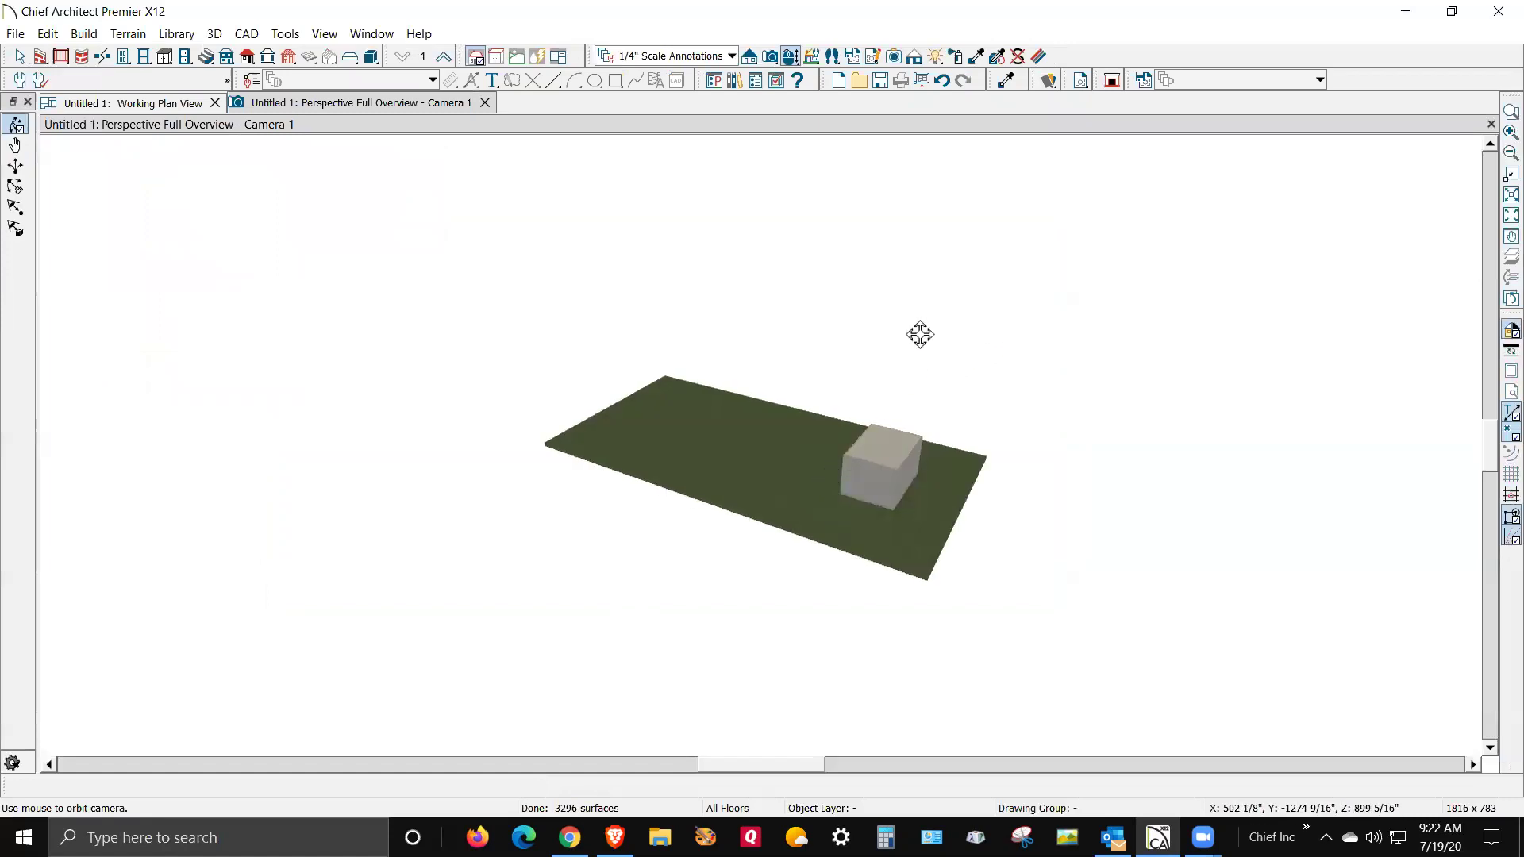
key("alt+w")
key("v")
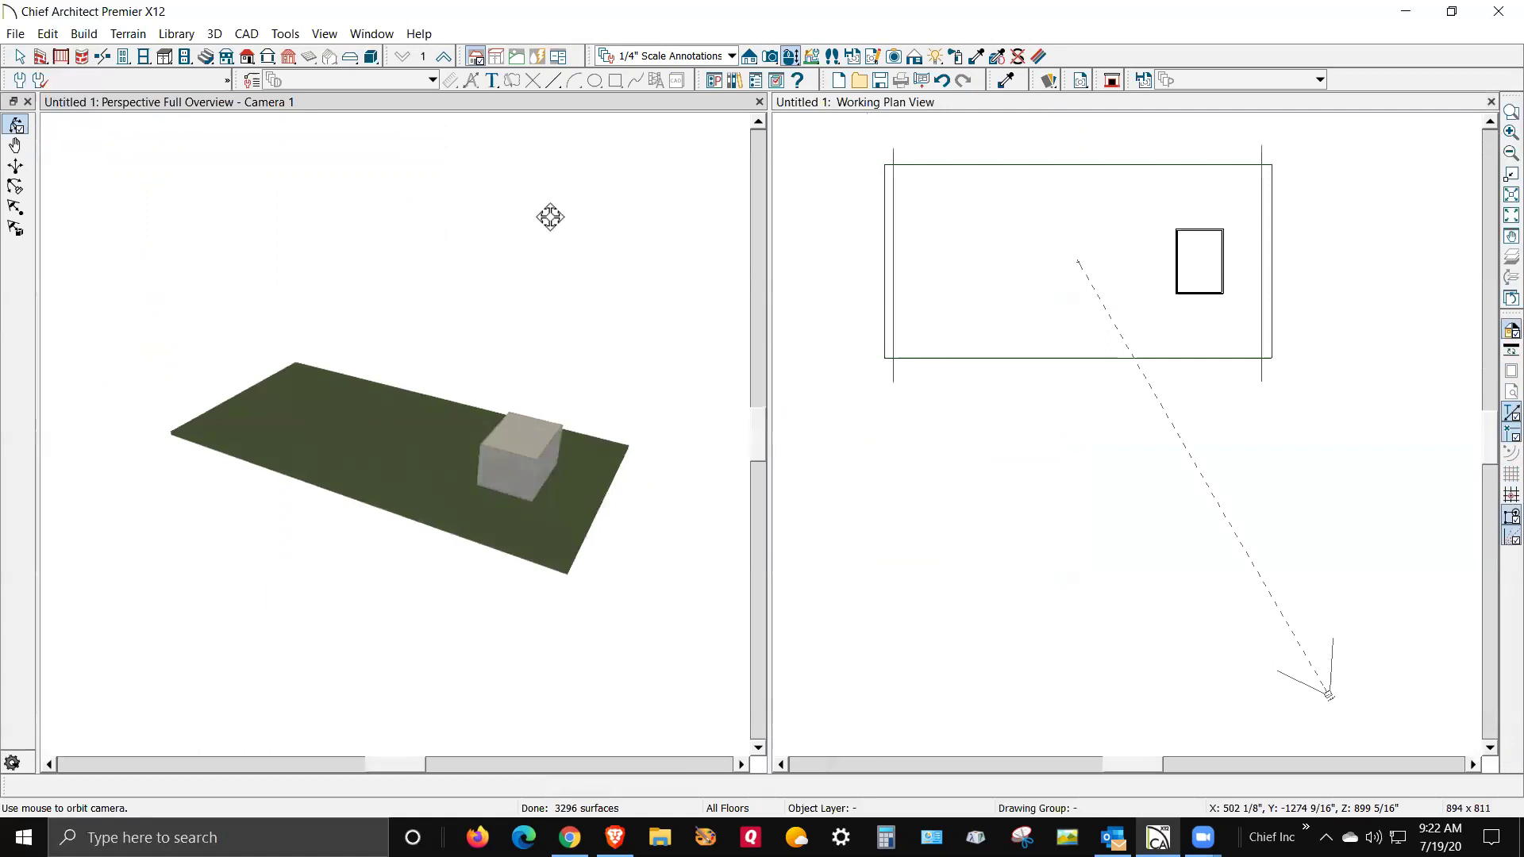
left_click_drag(514, 439, 596, 339)
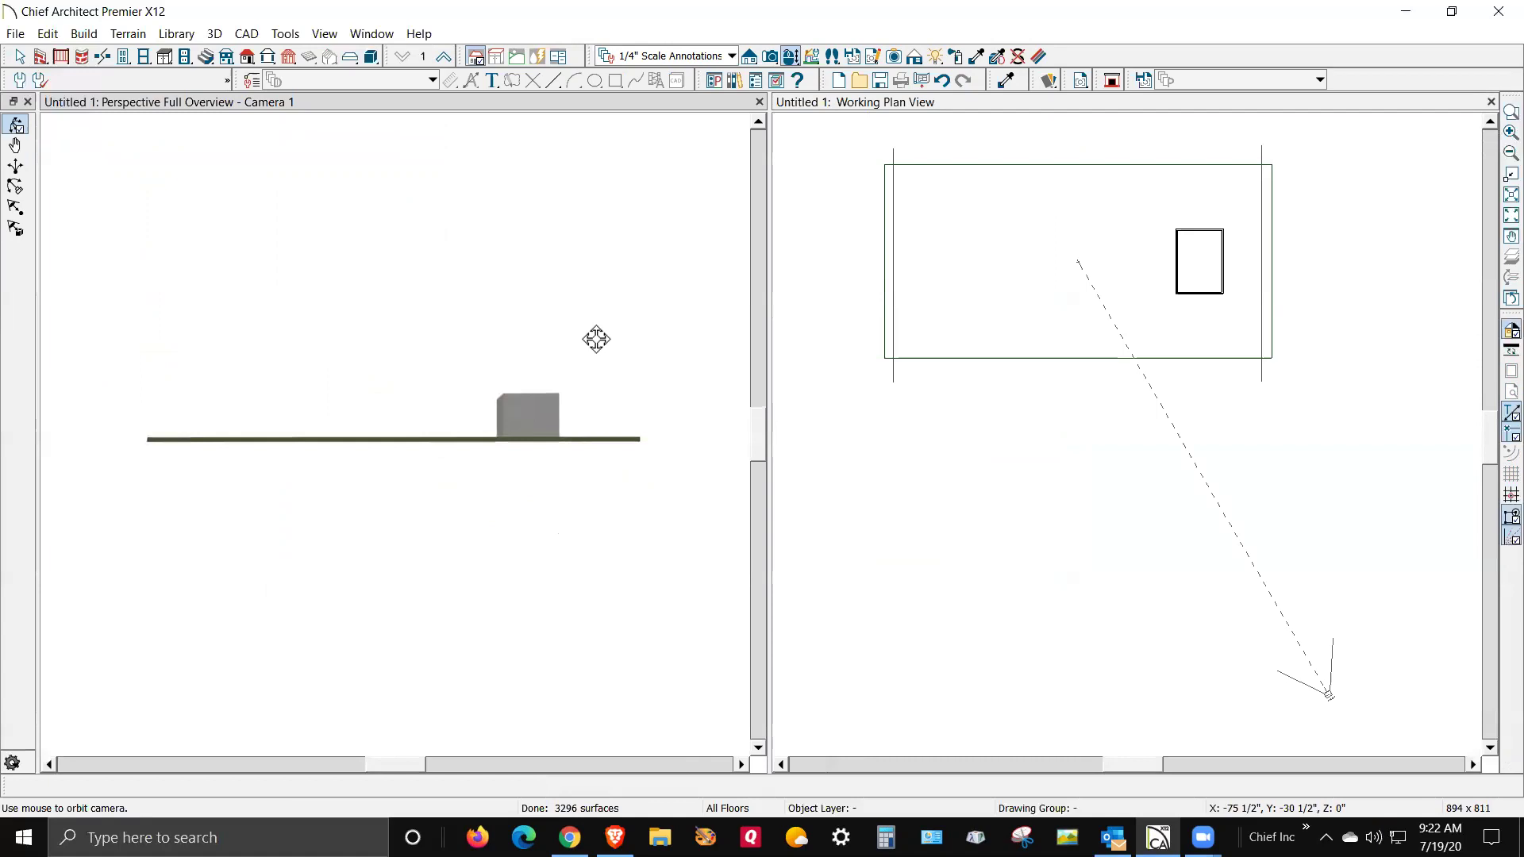
scroll(380, 425, "up", 2)
scroll(383, 426, "down", 4)
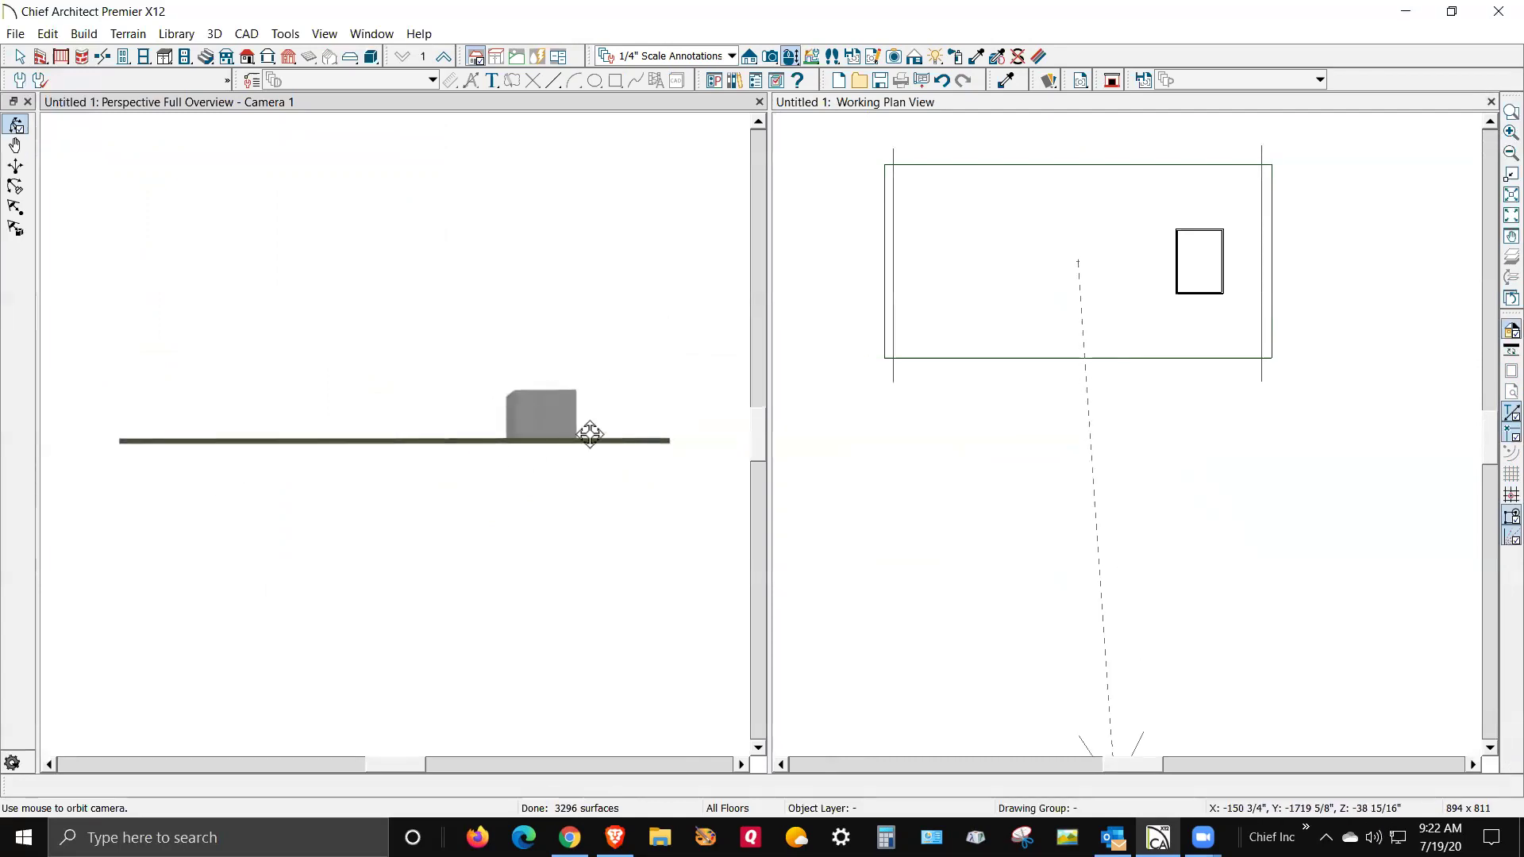
- Set the elevation line at the terrain's left end to a negative elevation so the ground slopes down away from the building
left_click(826, 413)
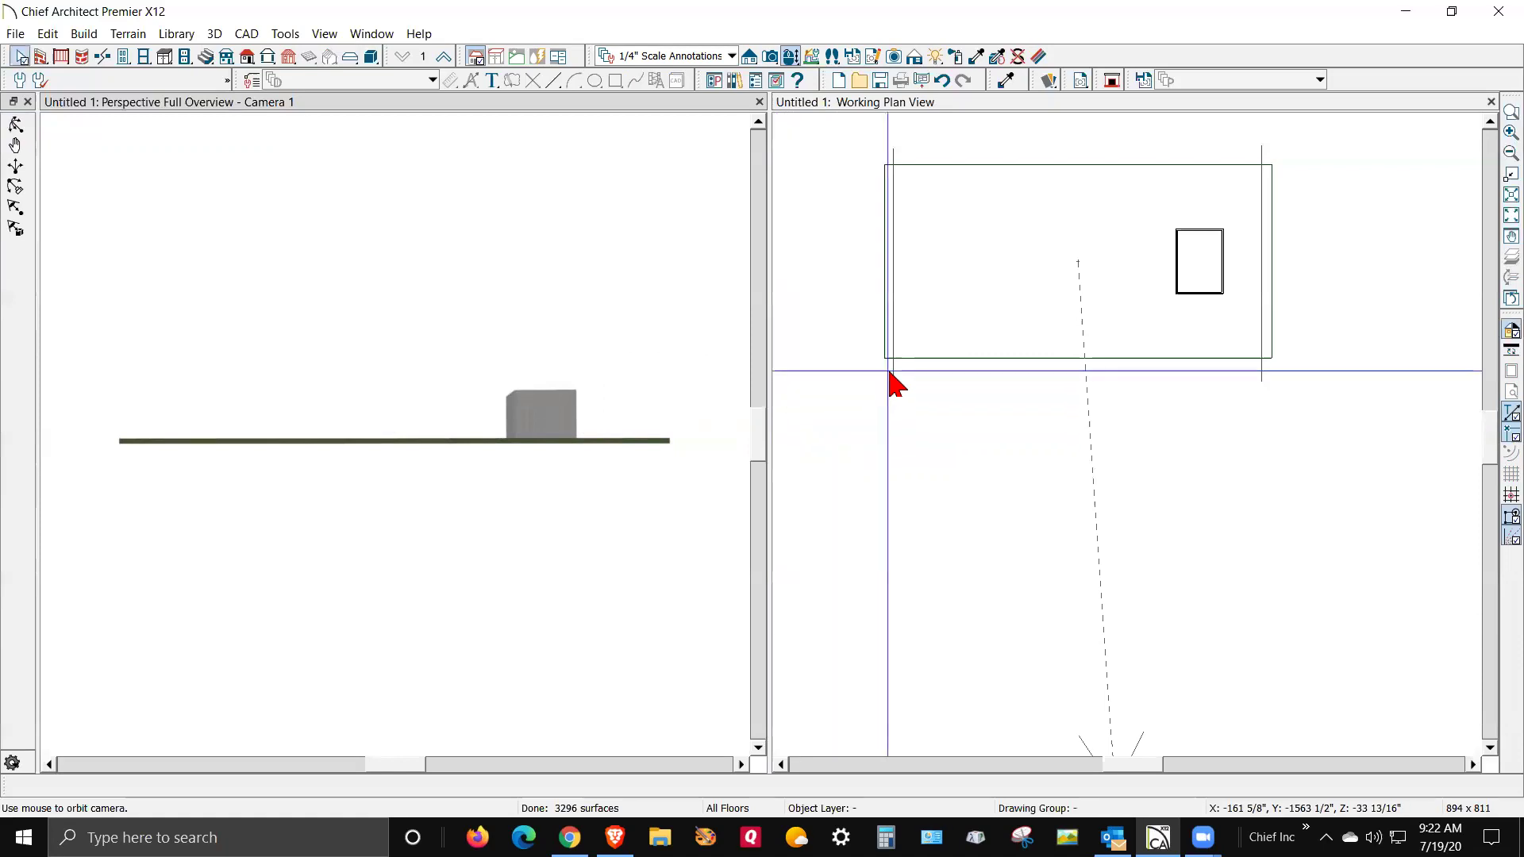
left_click(896, 385)
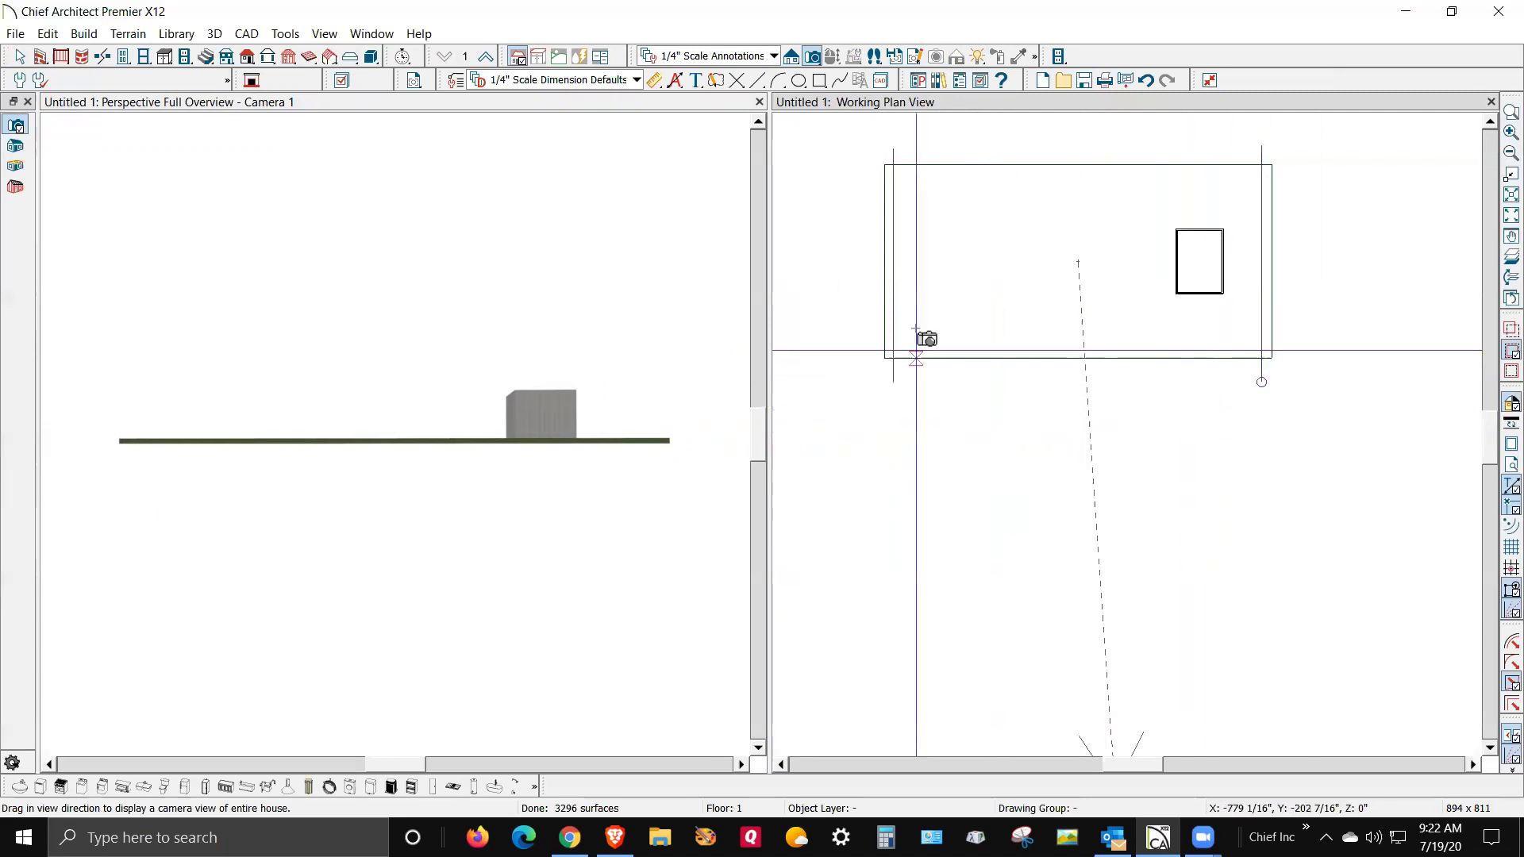
left_click(19, 58)
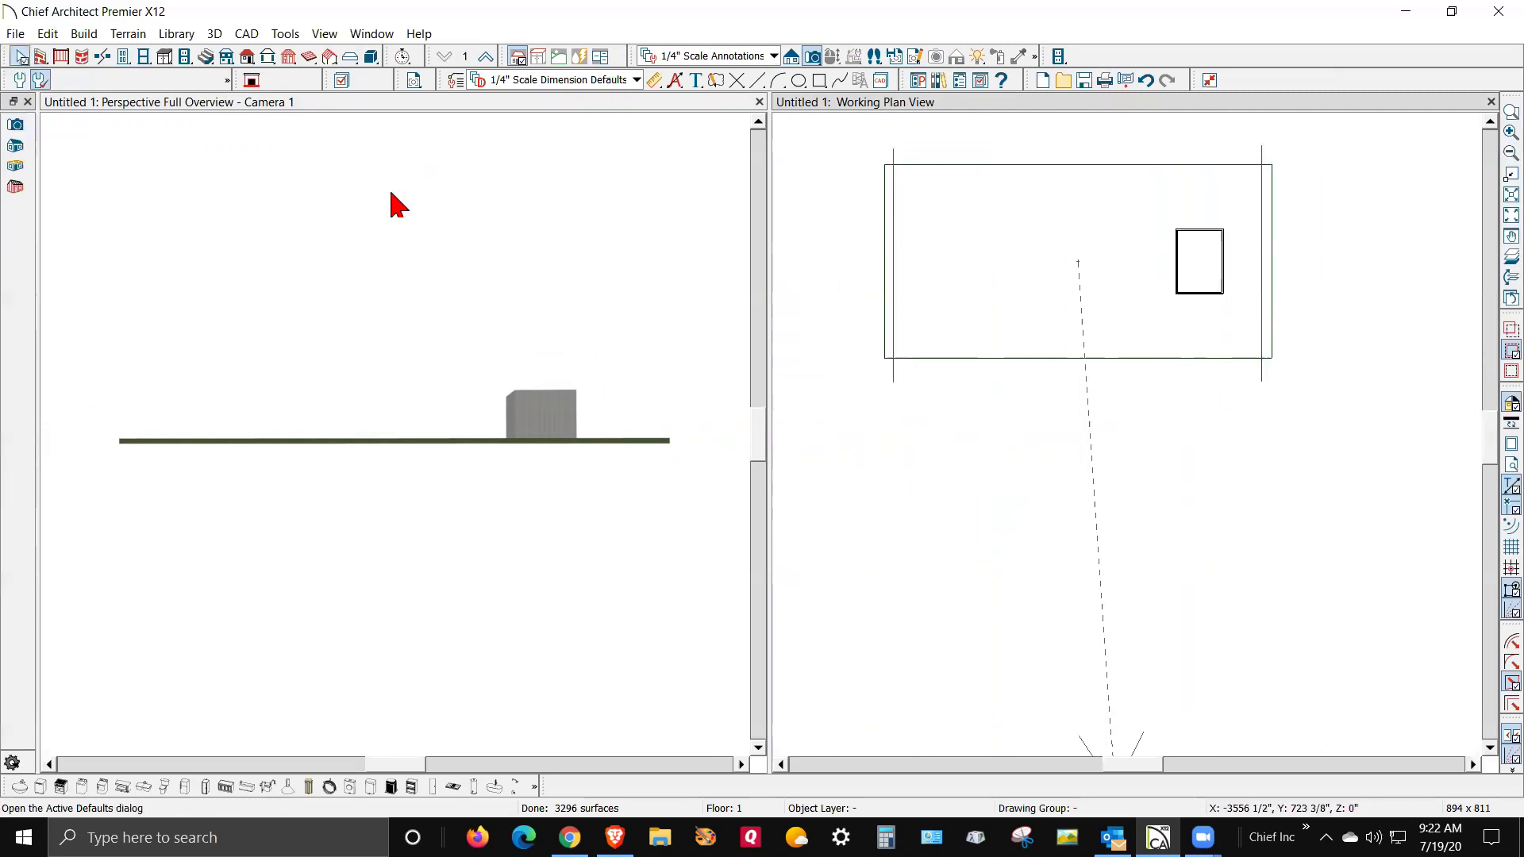
left_click(893, 379)
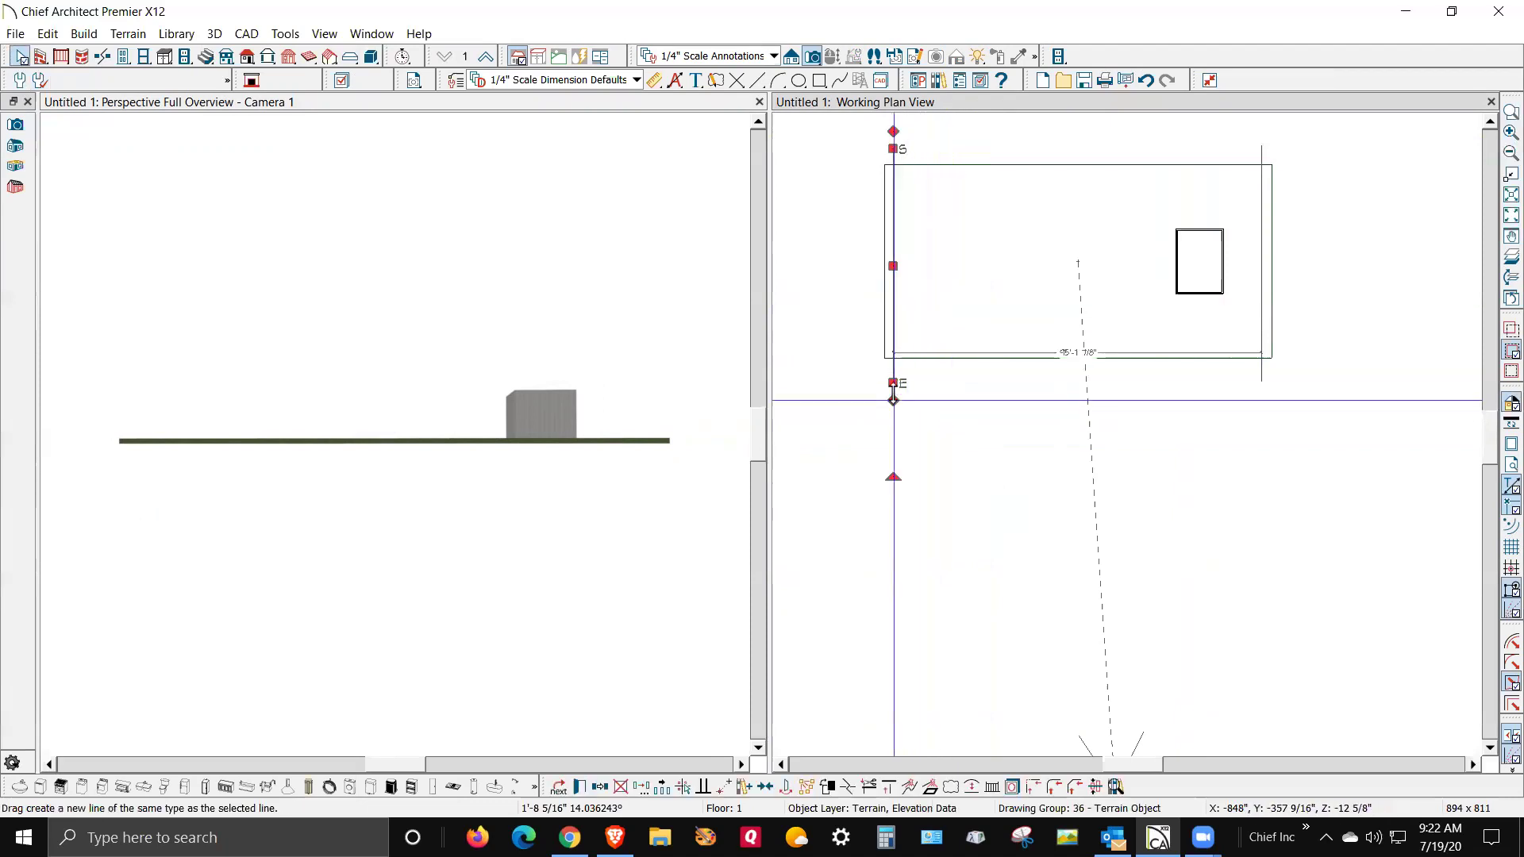
double_click(893, 397)
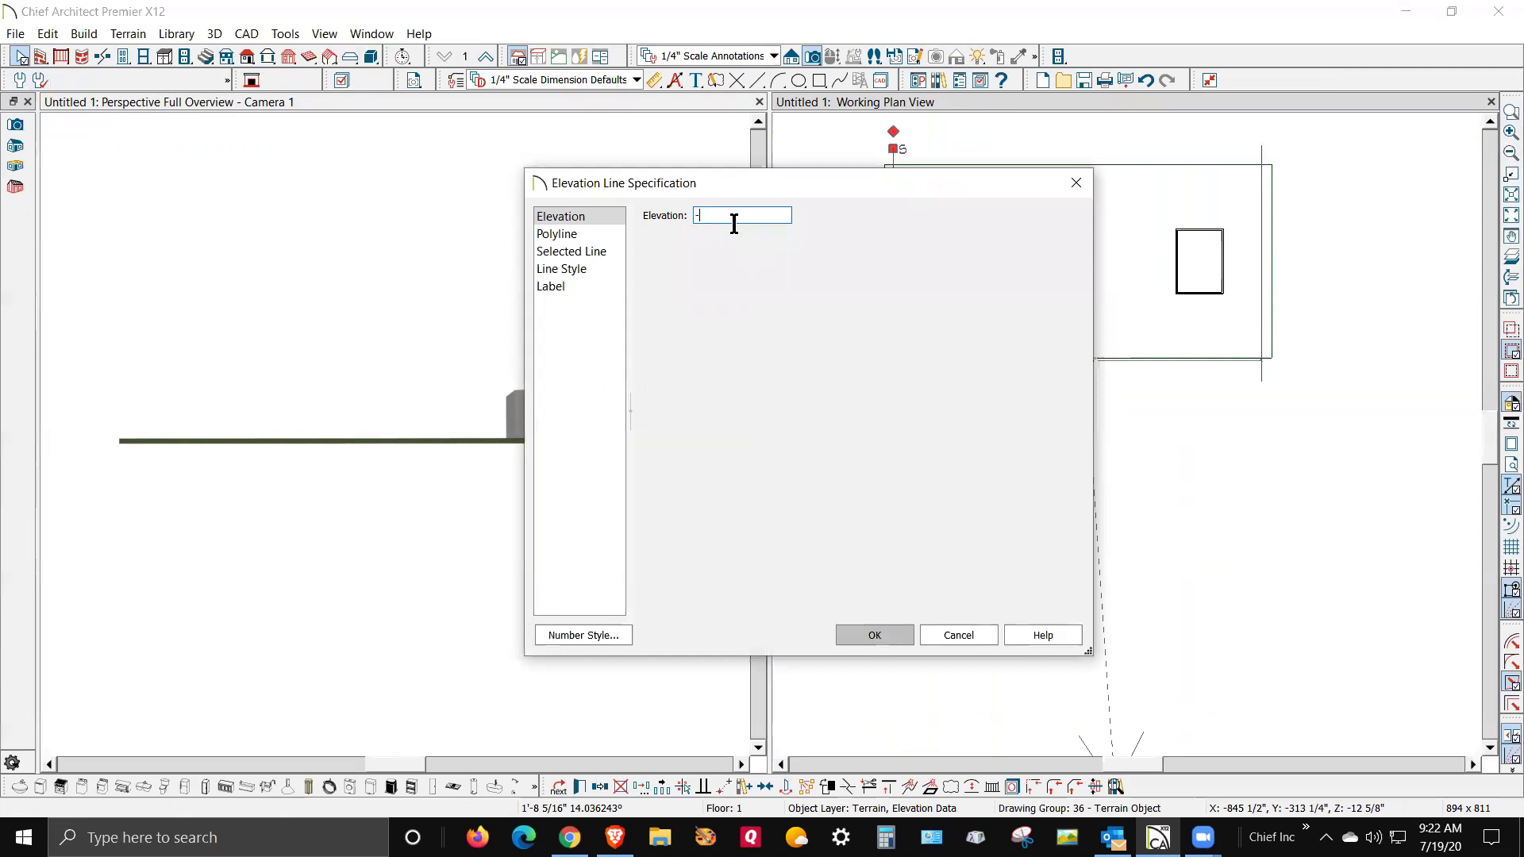
left_click(877, 634)
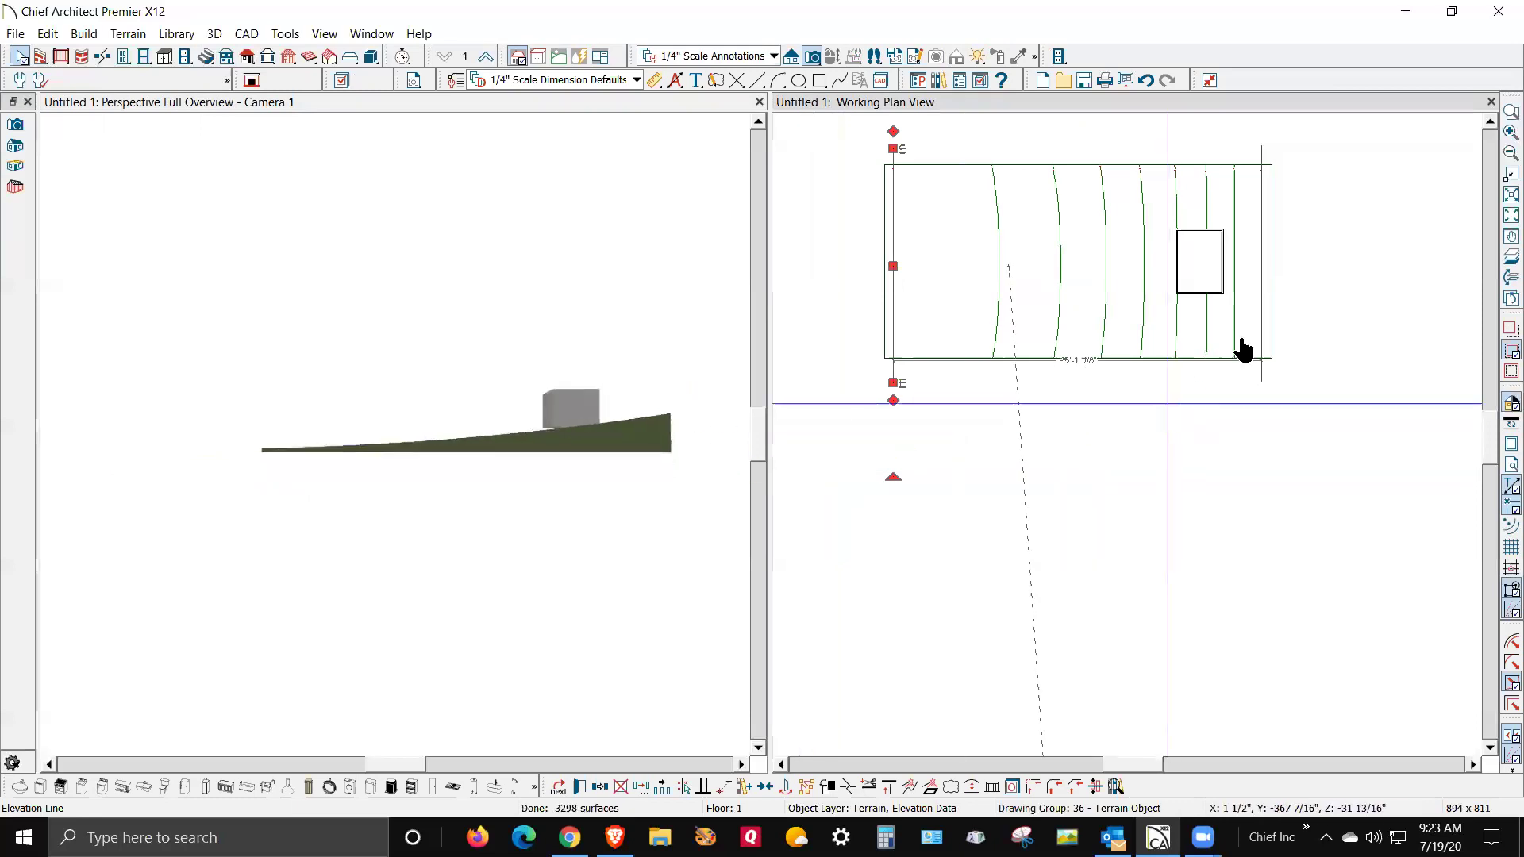
scroll(1222, 333, "up", 1)
key("Escape")
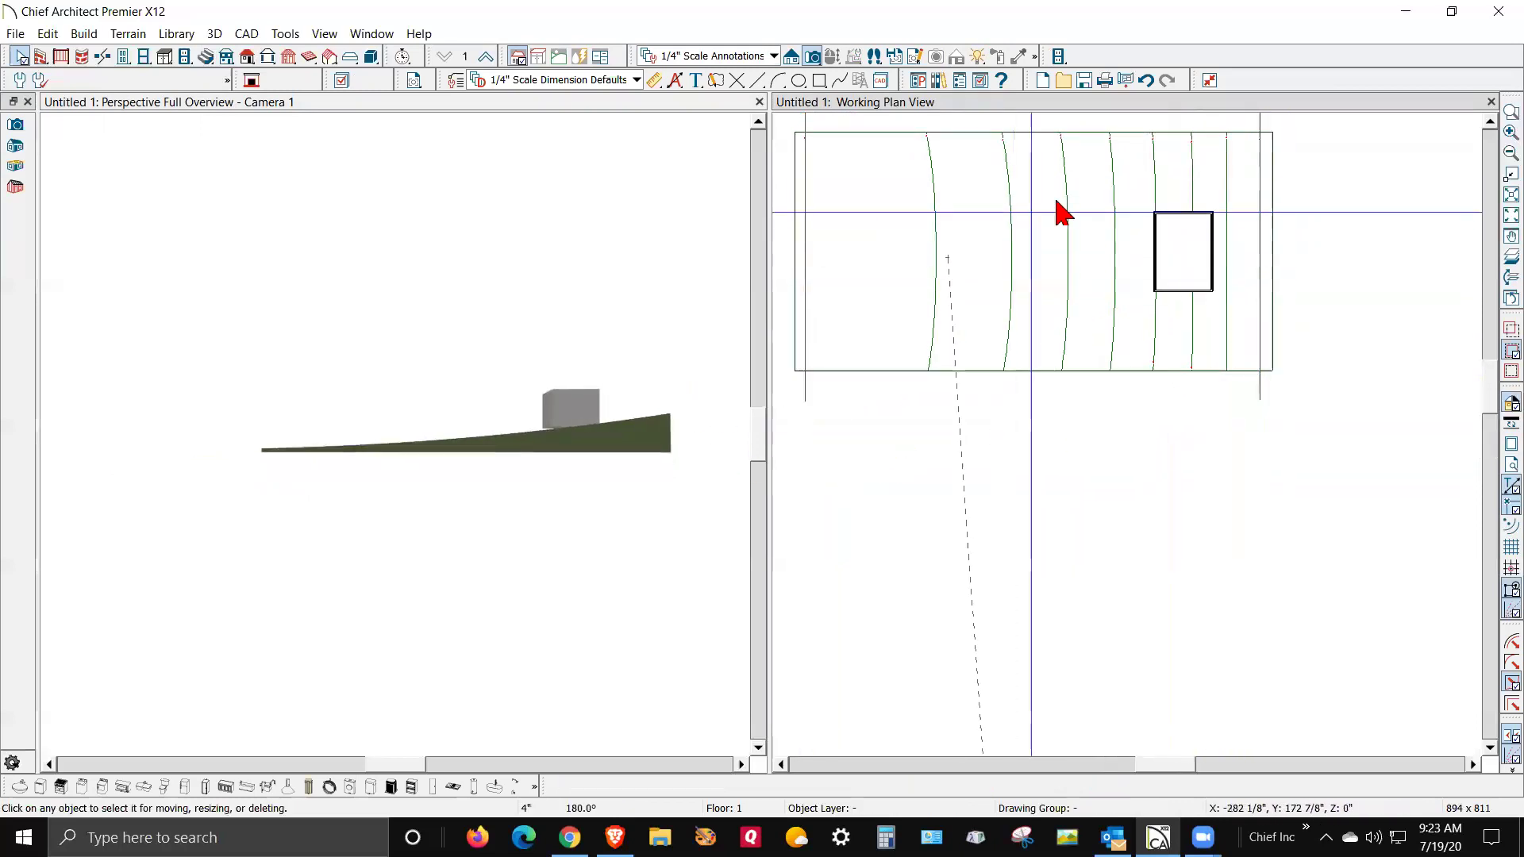
- Draw a rectangular elevation region around the building, slightly larger than its footprint
scroll(1111, 222, "up", 1)
scroll(1190, 226, "up", 2)
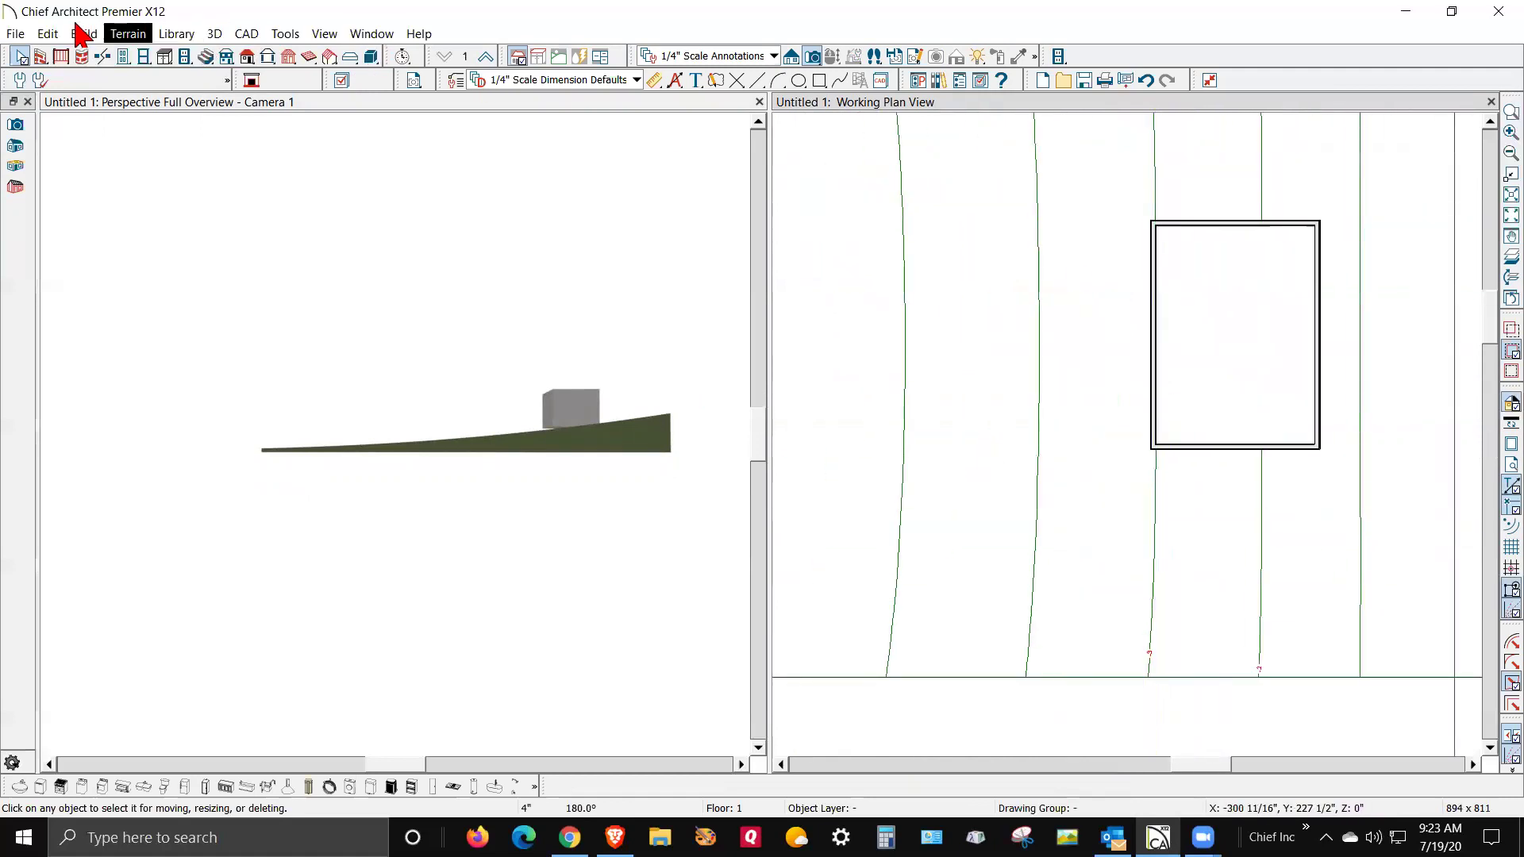
left_click(127, 33)
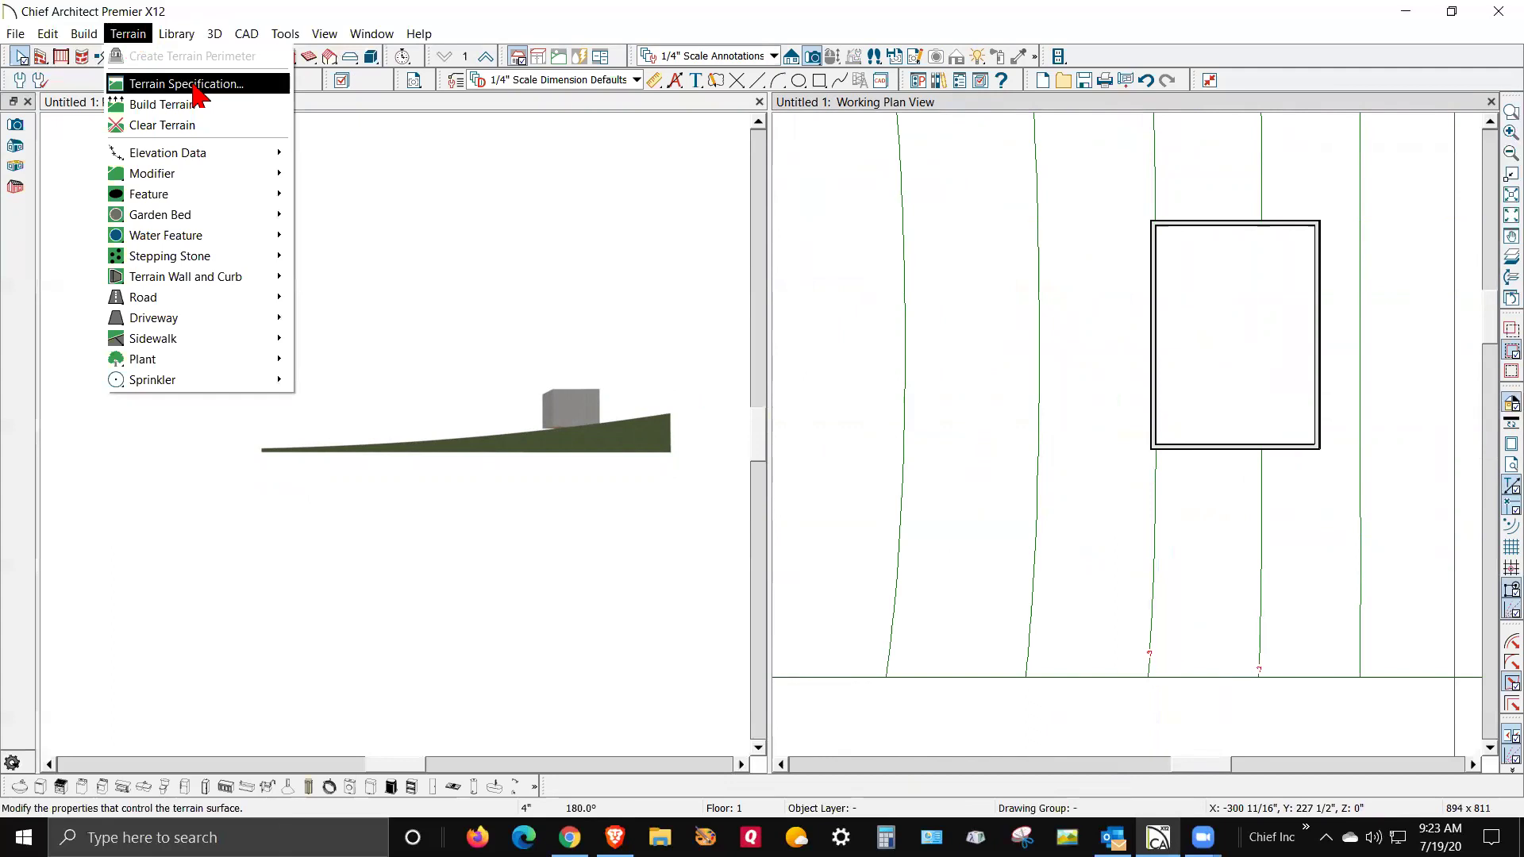
mouse_move(222, 154)
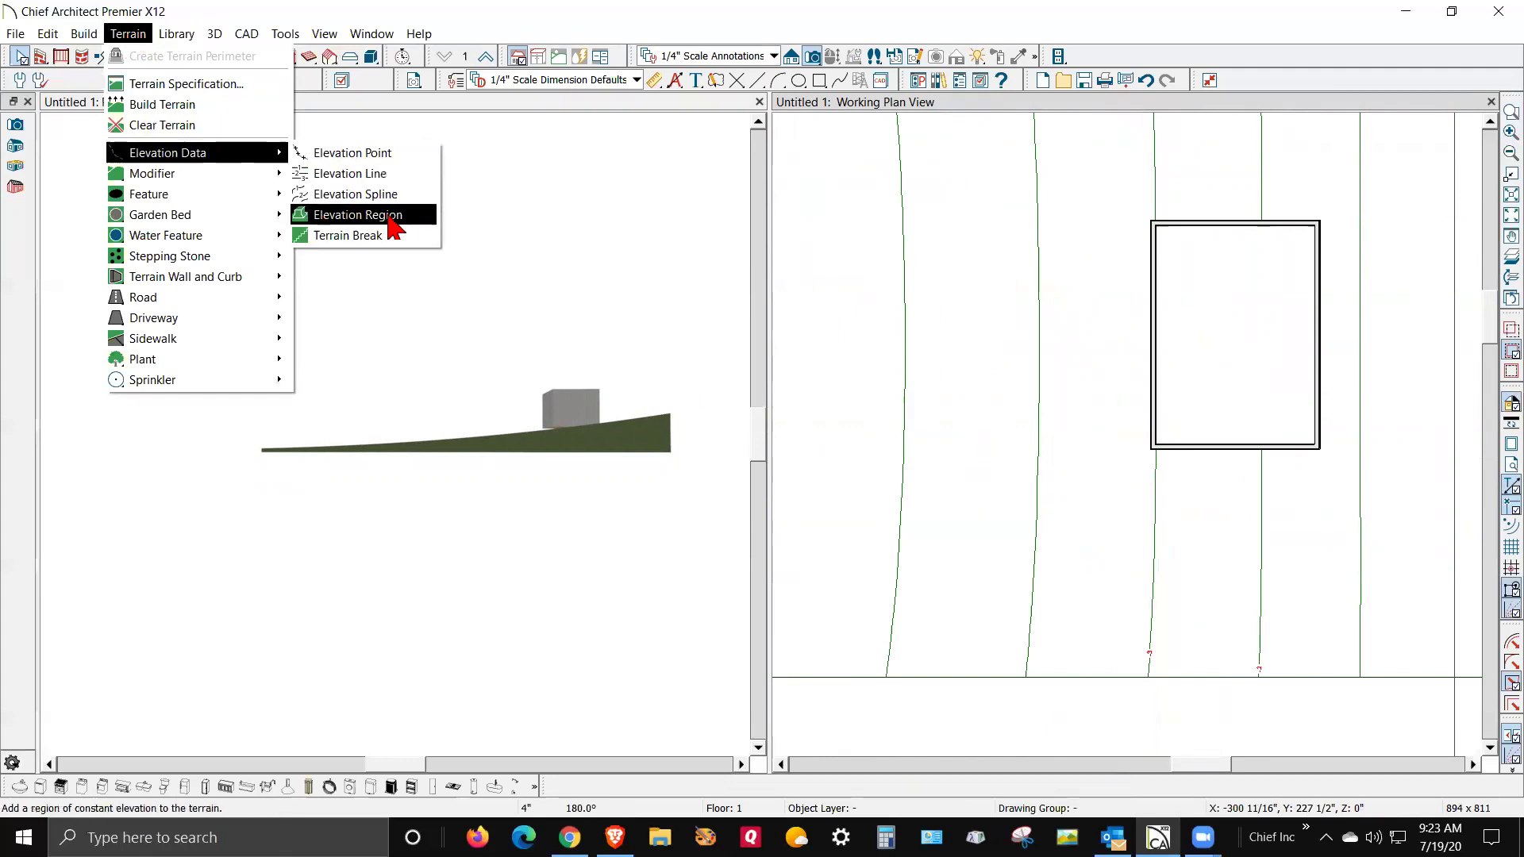
left_click(357, 214)
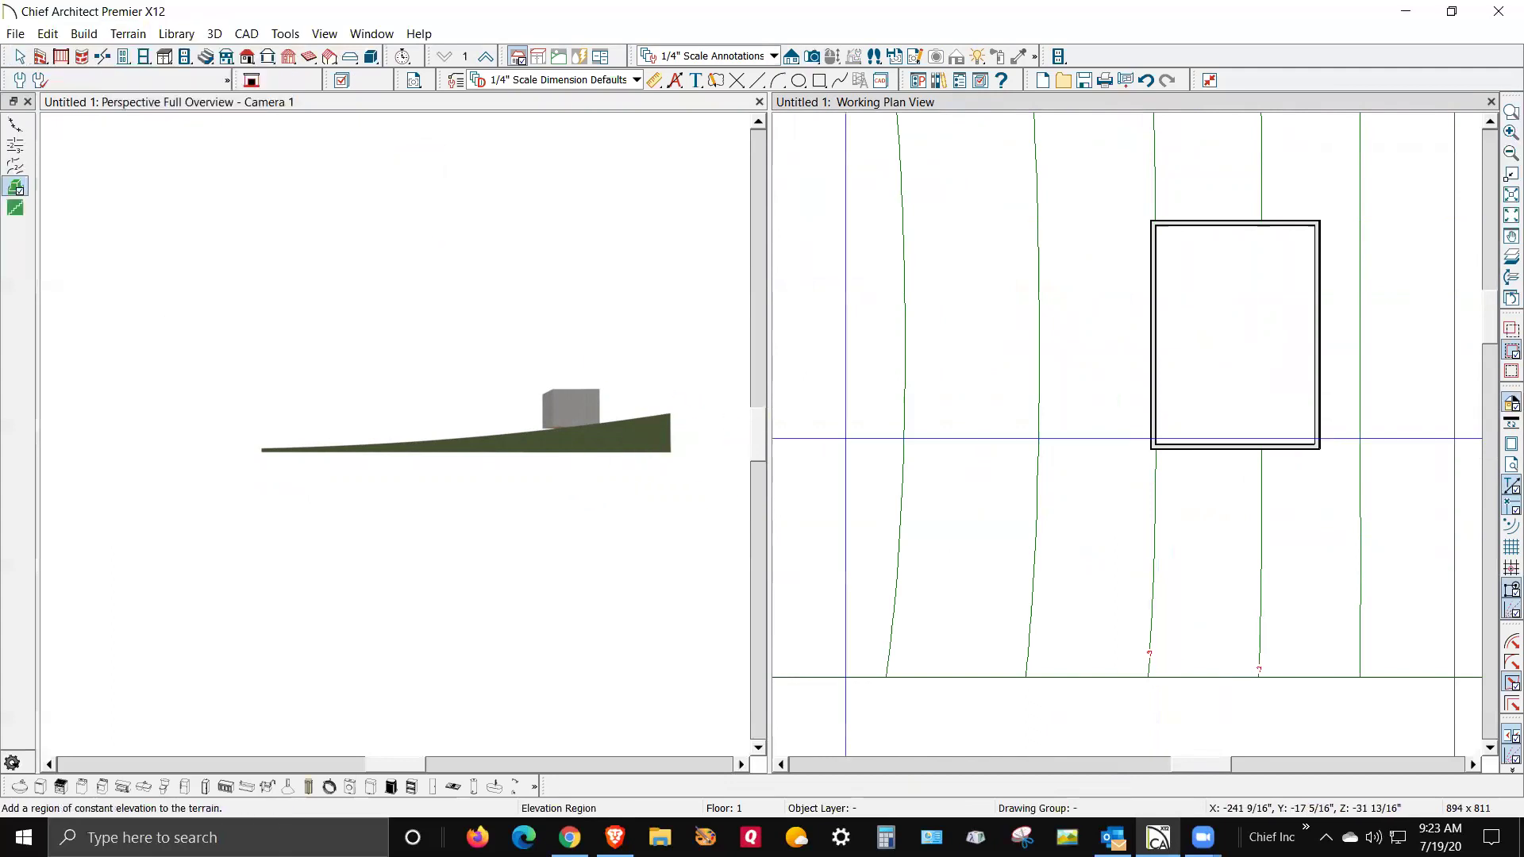
left_click_drag(1127, 200, 1339, 464)
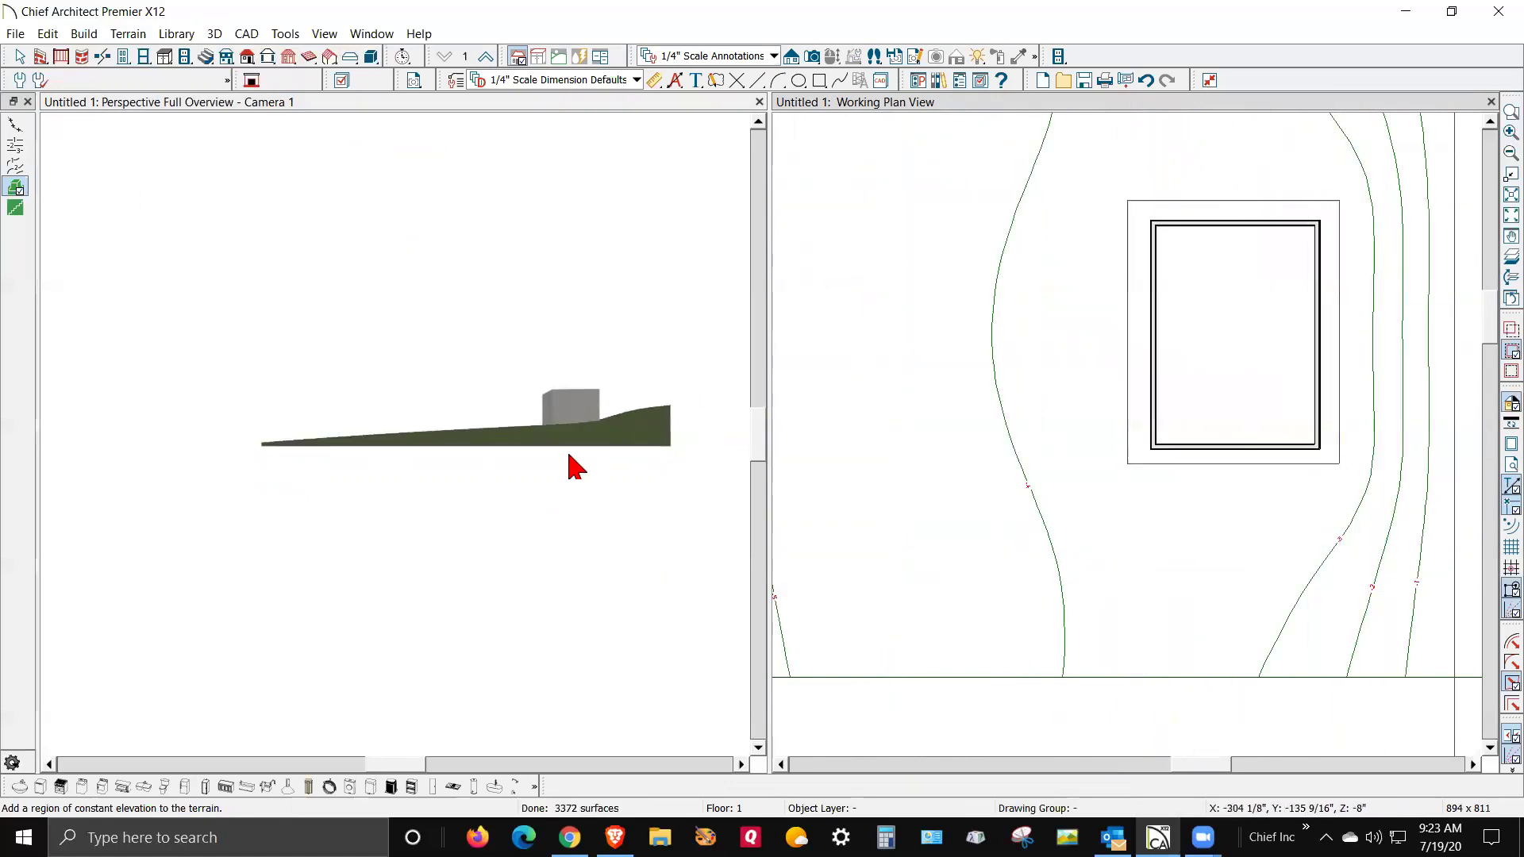
- Check the building and slope in the 3D overview, and delete the elevation line near the terrain's right edge
scroll(579, 435, "up", 3)
scroll(579, 435, "down", 2)
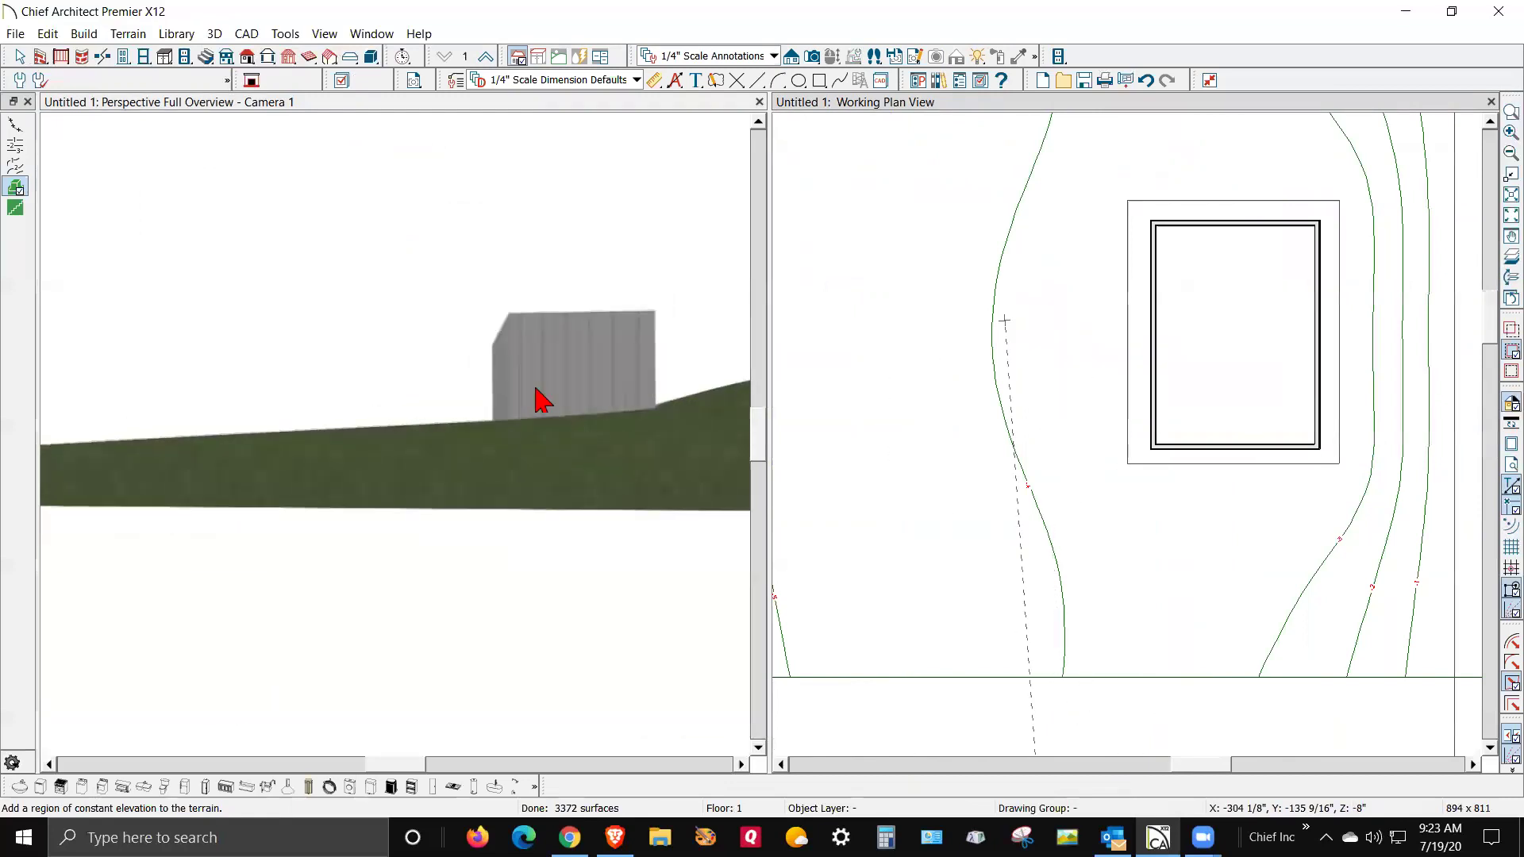
scroll(580, 435, "up", 2)
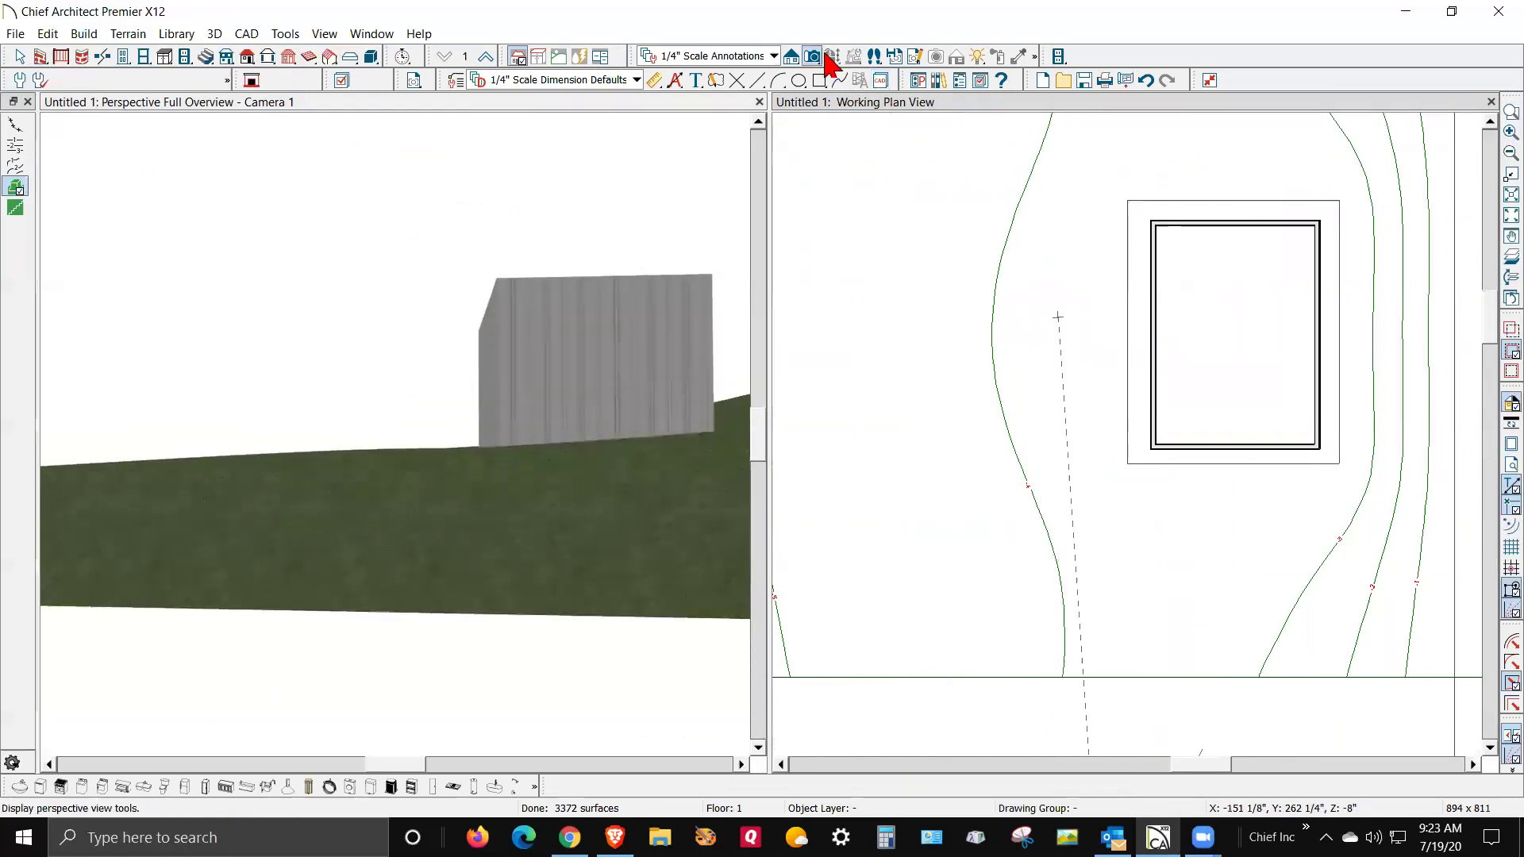
left_click(790, 57)
mouse_move(623, 217)
left_mouse_down()
mouse_move(623, 275)
mouse_move(609, 252)
mouse_move(544, 249)
mouse_move(568, 248)
mouse_move(517, 367)
mouse_move(527, 354)
mouse_move(565, 381)
left_mouse_up()
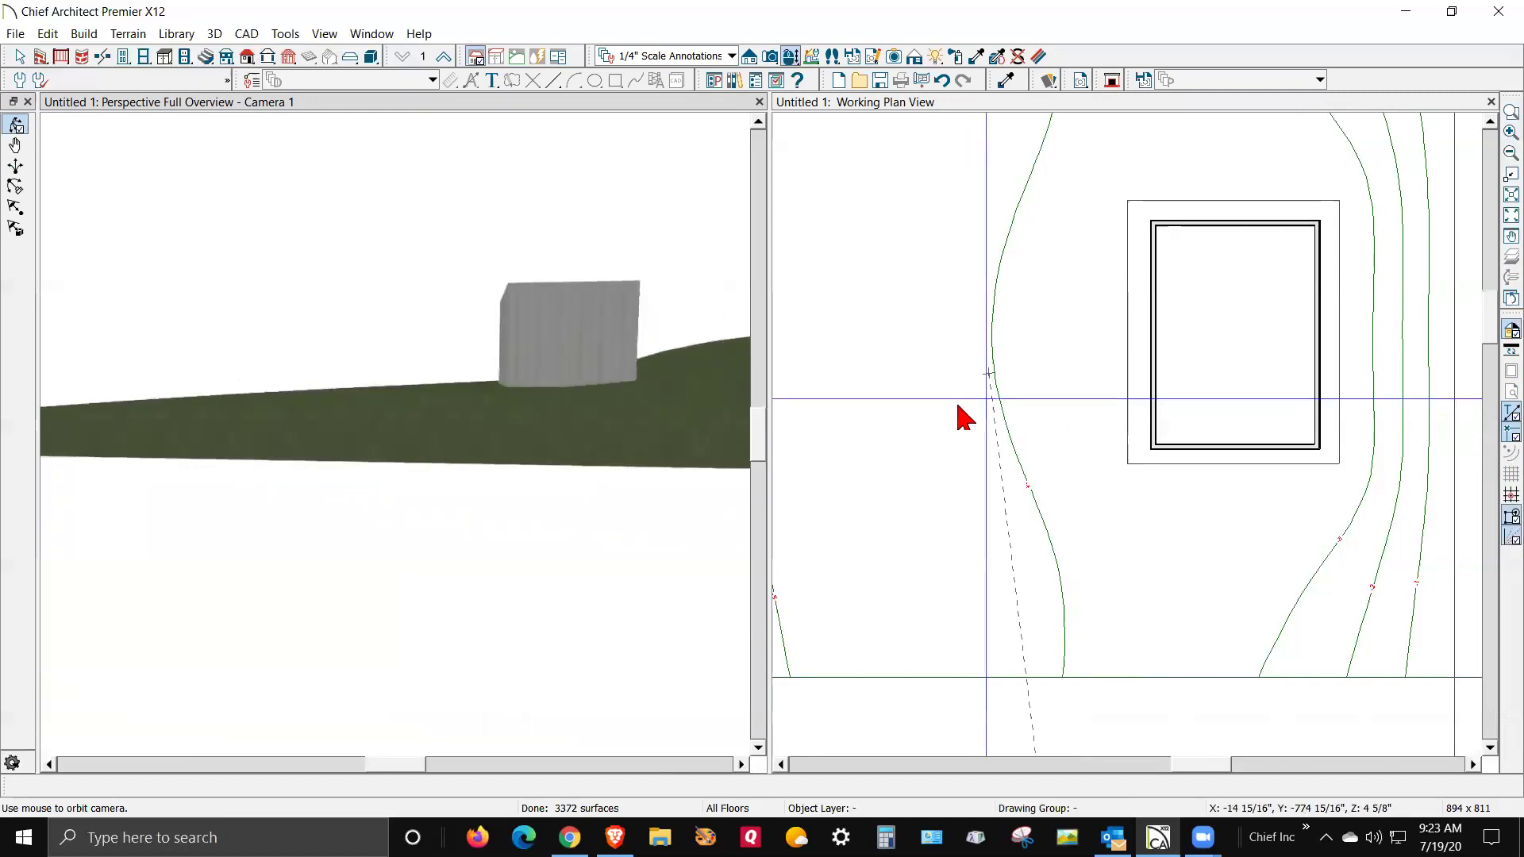
scroll(833, 426, "down", 1)
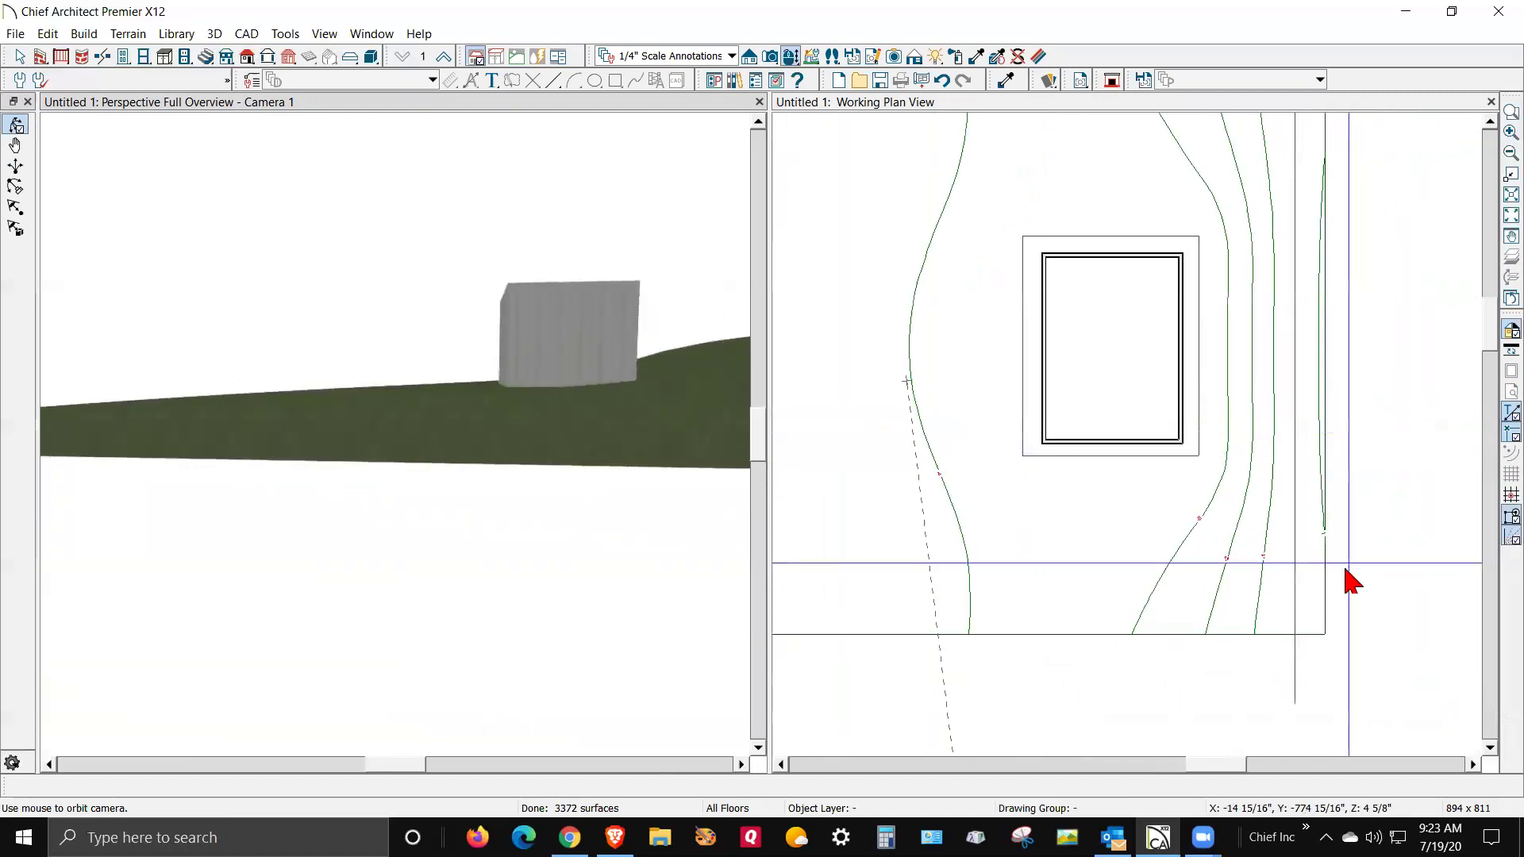
left_click(1349, 682)
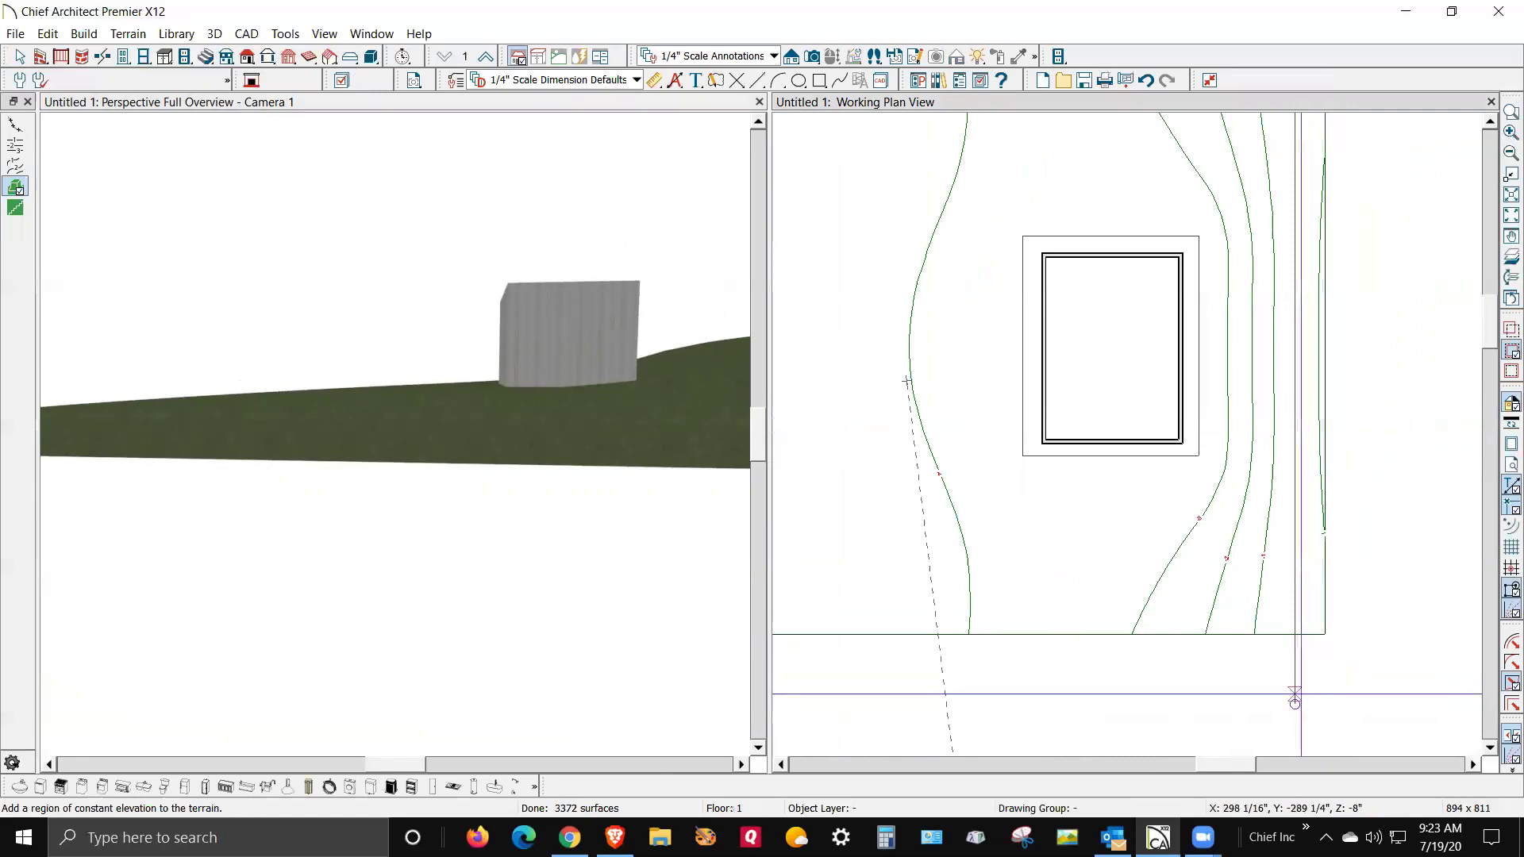
left_click(1301, 695)
key("Delete")
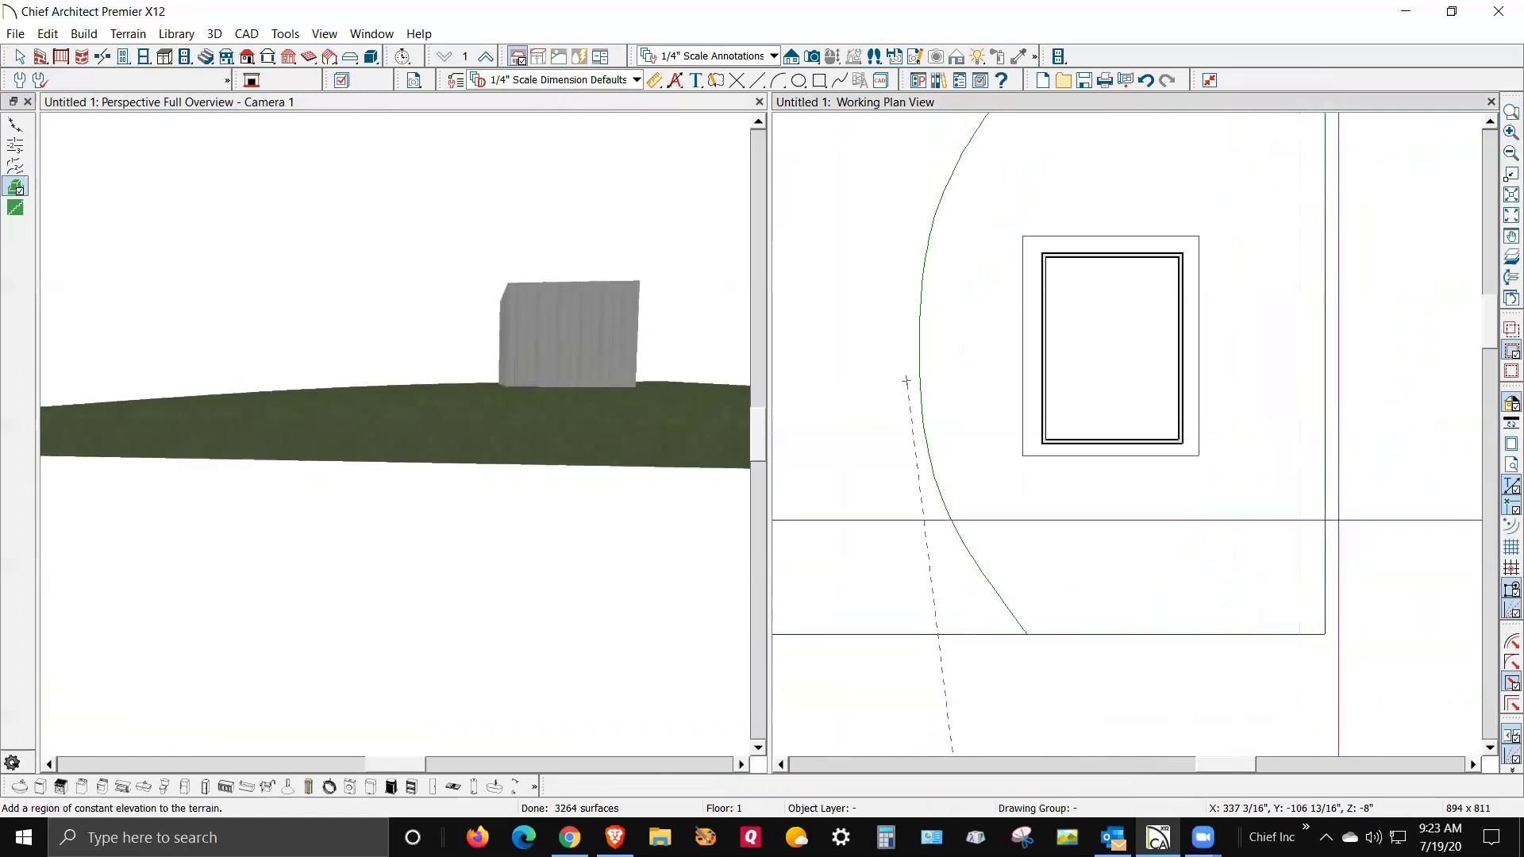
- Stretch the elevation region's right edge just past the terrain perimeter, making the region about 28 ft wide
left_click(1200, 382)
left_click_drag(1200, 382, 1347, 408)
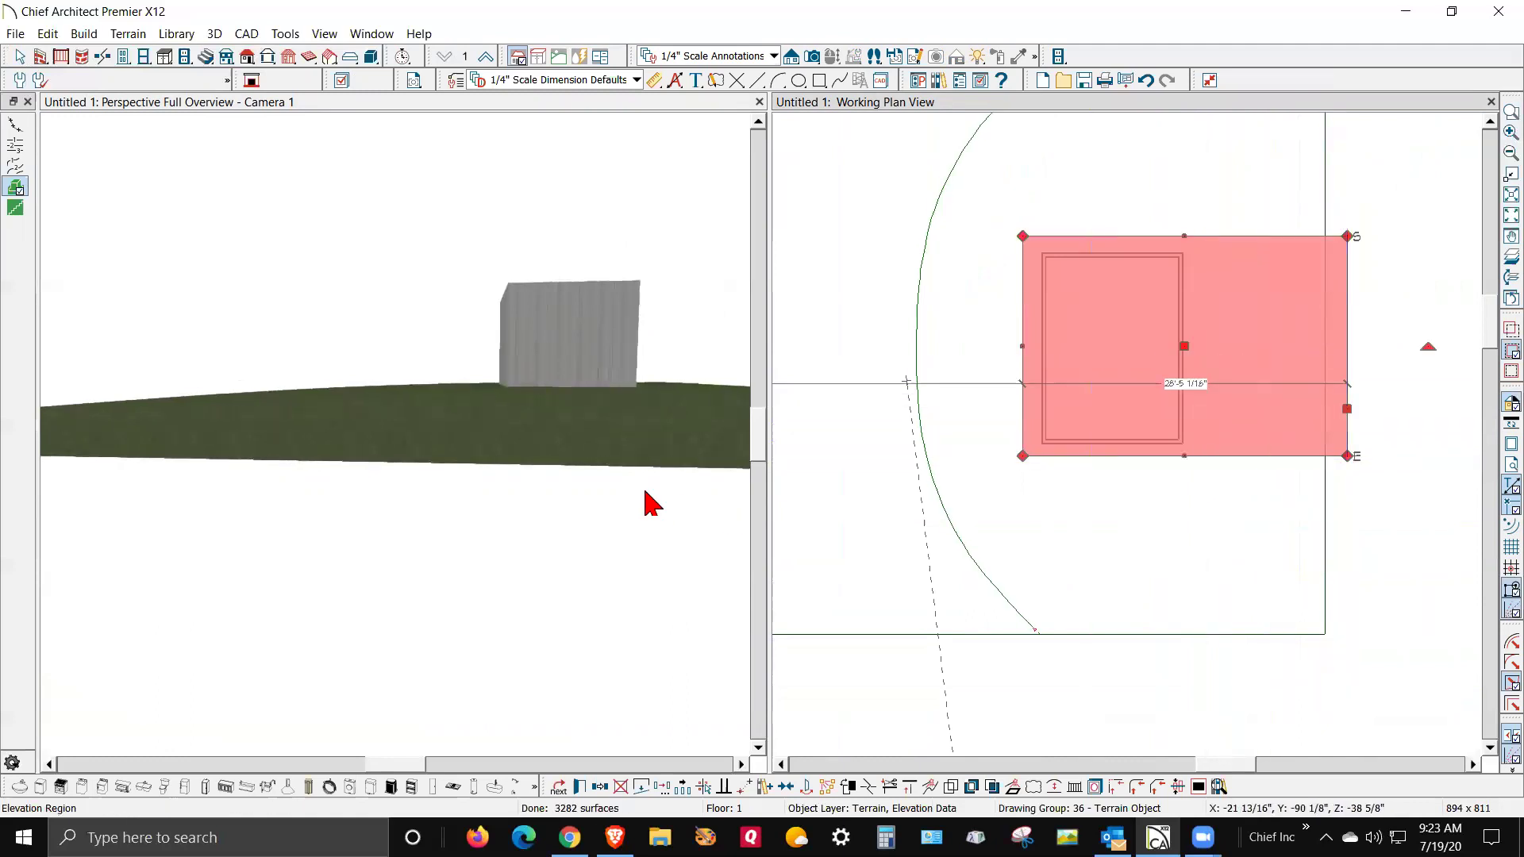
key("Escape")
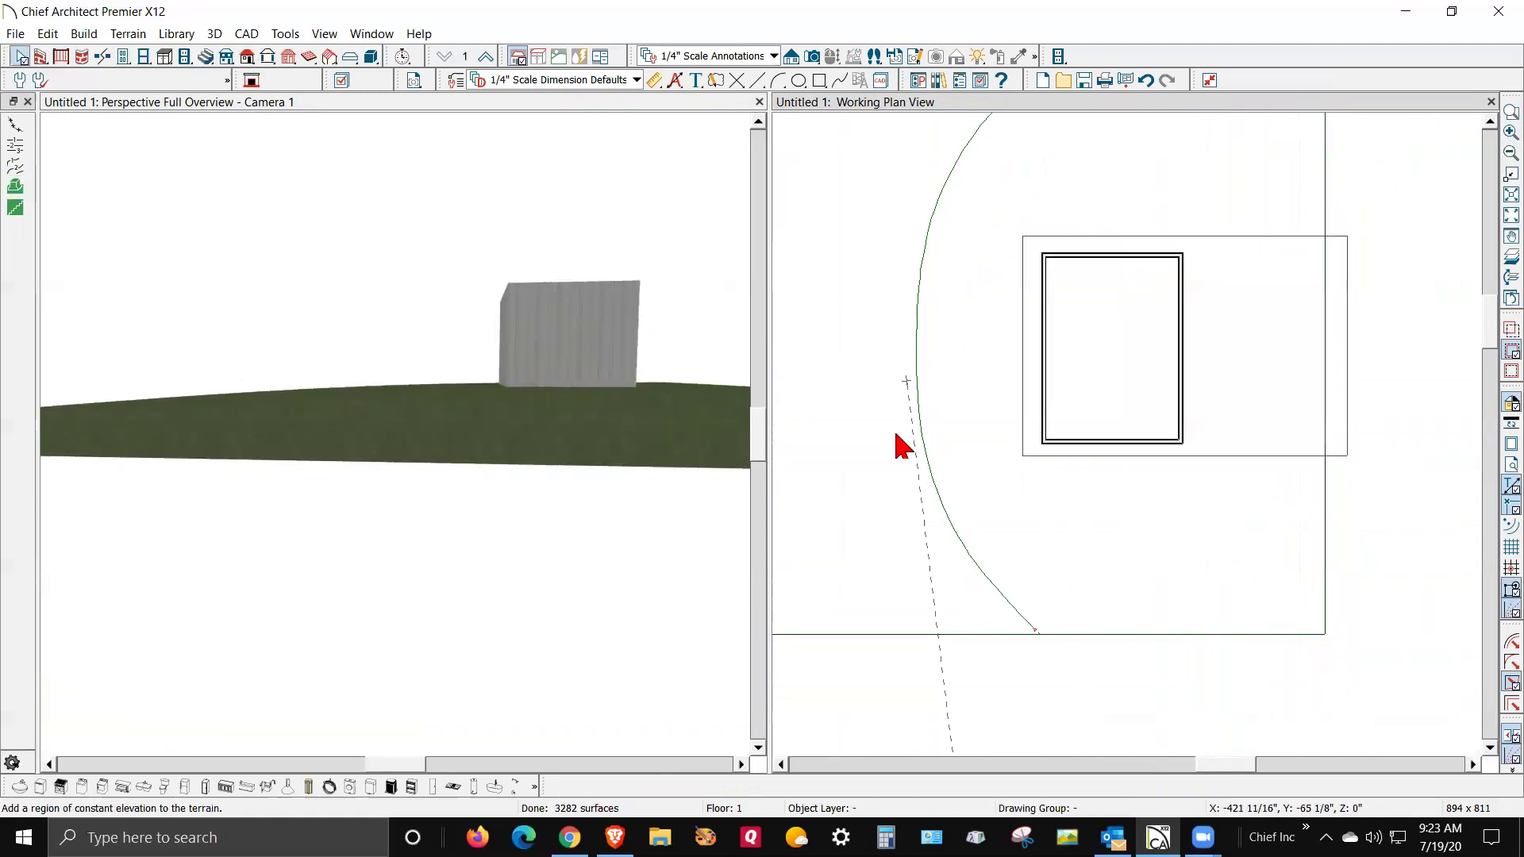
- Shorten the elevation line at the terrain's left end from both ends so it lies well inside the perimeter
scroll(1197, 658, "down", 3)
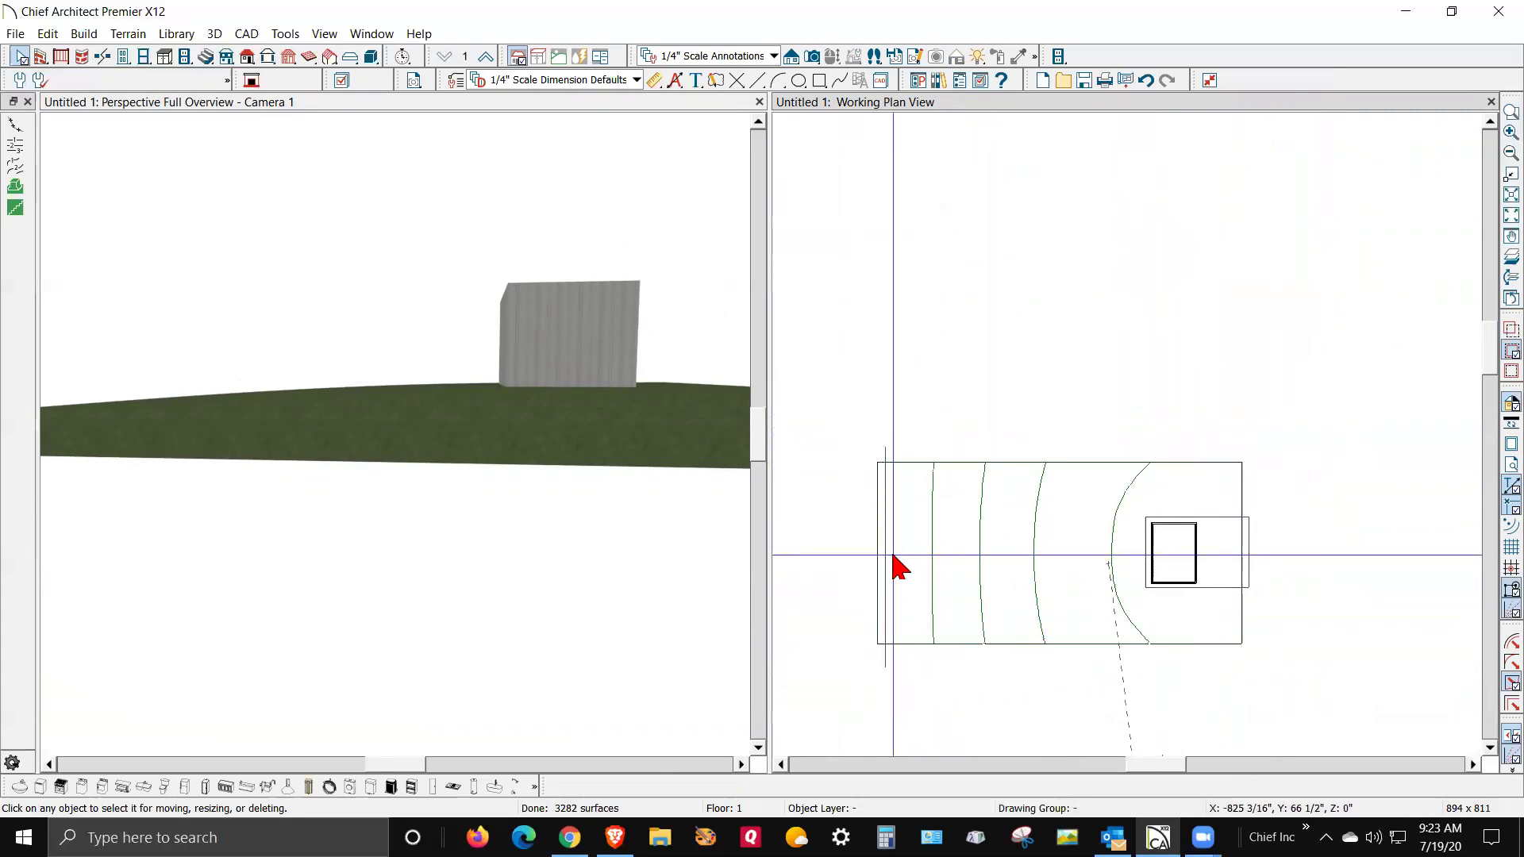
scroll(1183, 619, "up", 3)
scroll(1174, 573, "down", 4)
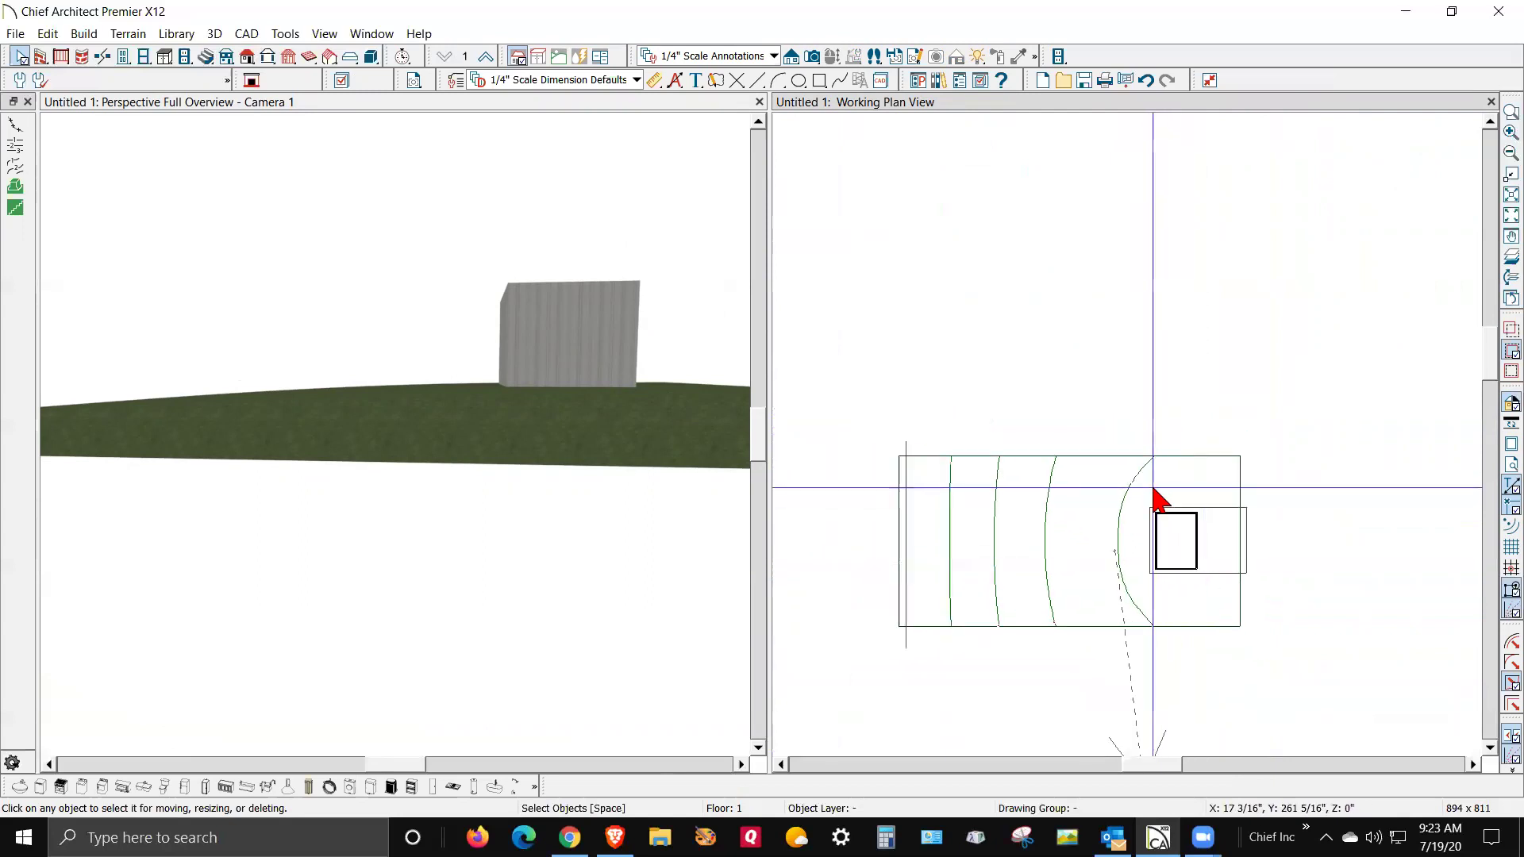
scroll(1151, 503, "up", 2)
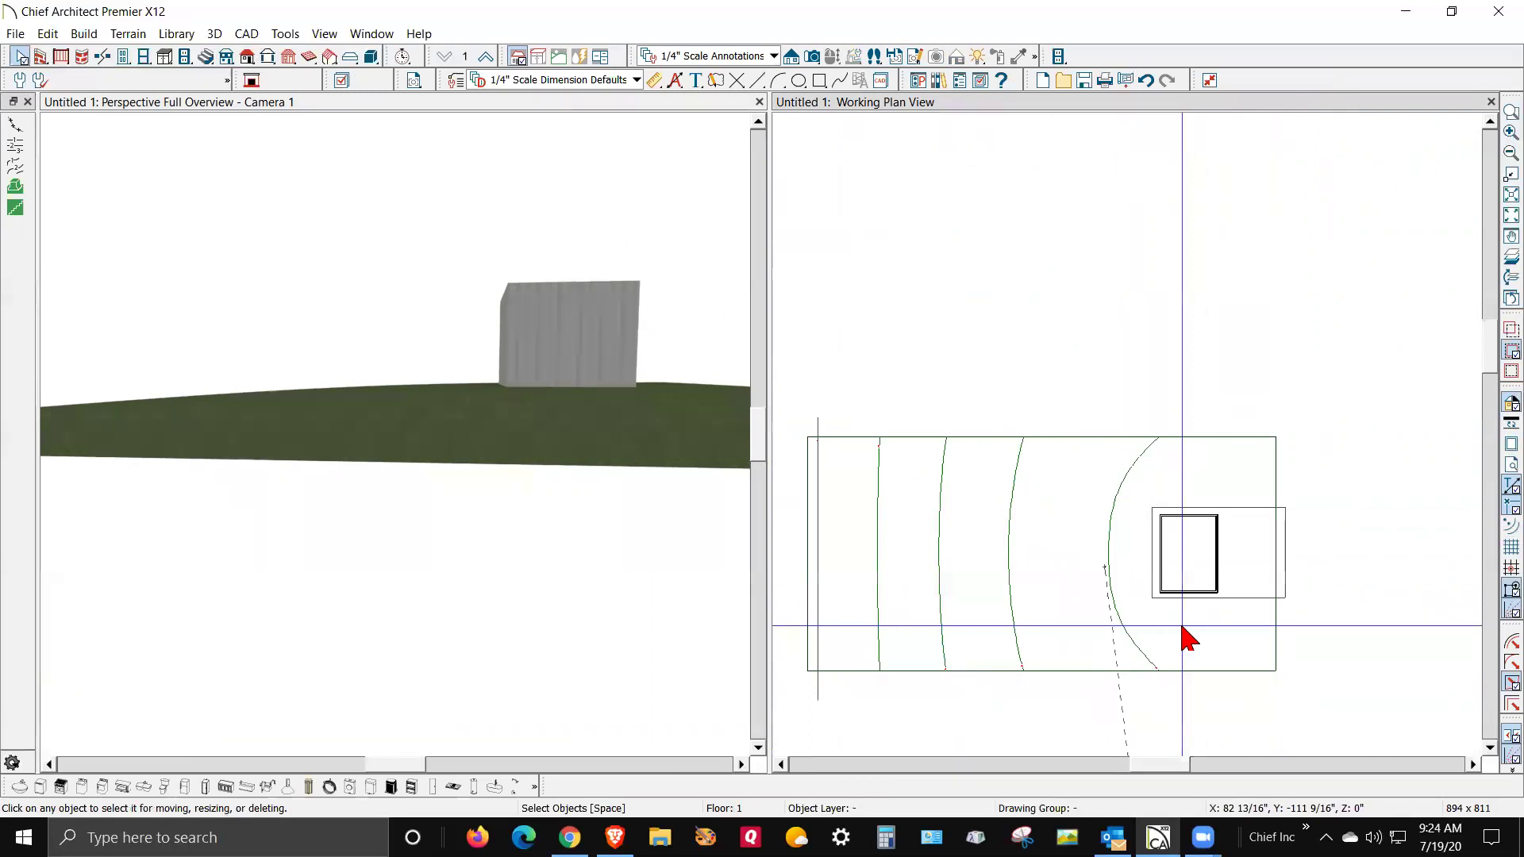
scroll(983, 561, "down", 3)
scroll(978, 508, "up", 3)
scroll(978, 508, "up", 4)
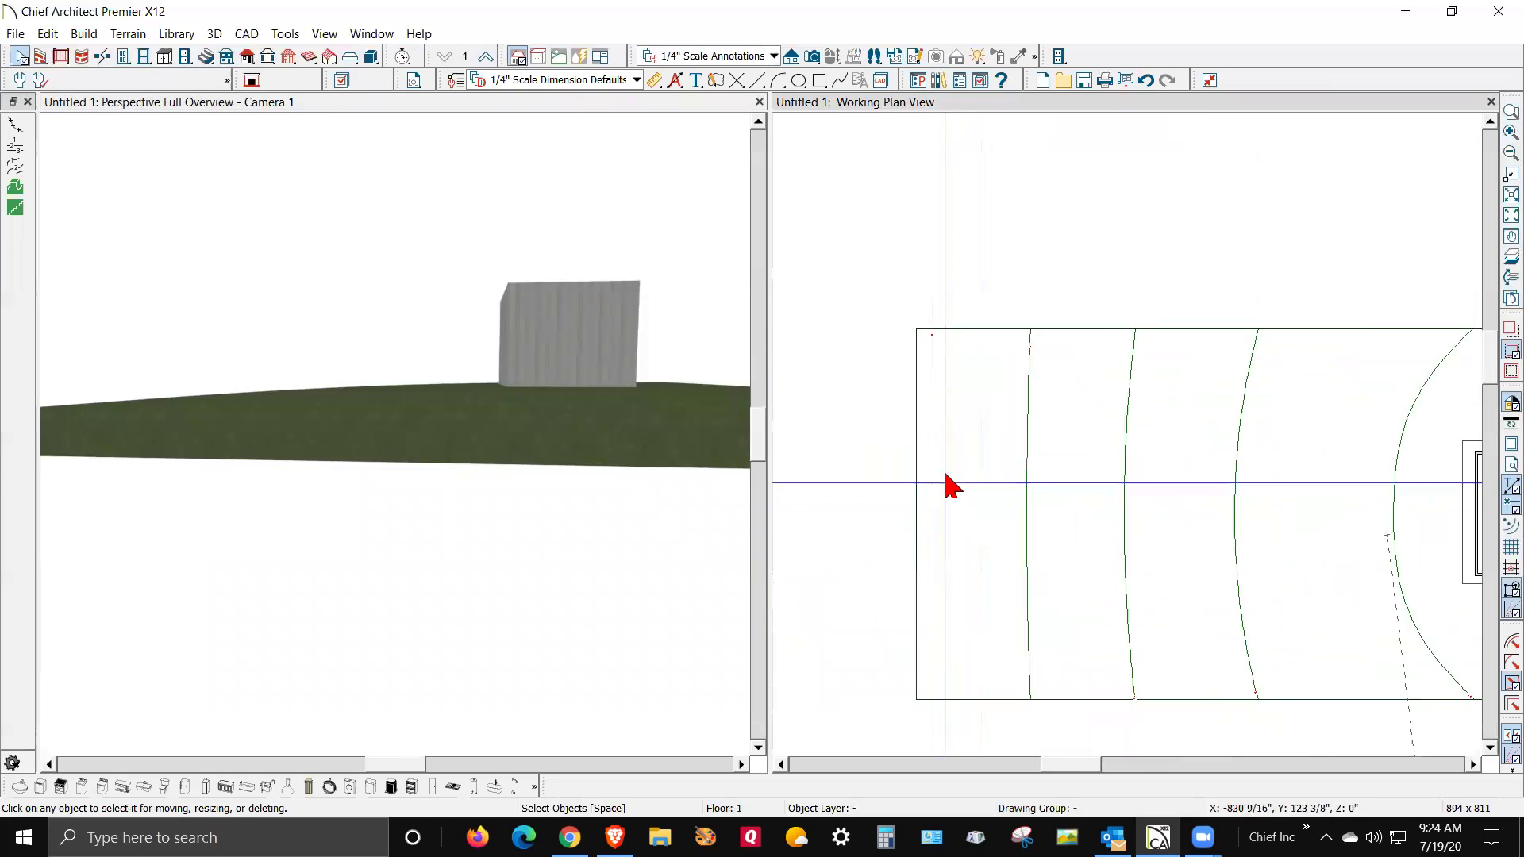
left_click(937, 414)
left_click_drag(931, 278, 958, 604)
scroll(1044, 551, "down", 1)
left_click(906, 586)
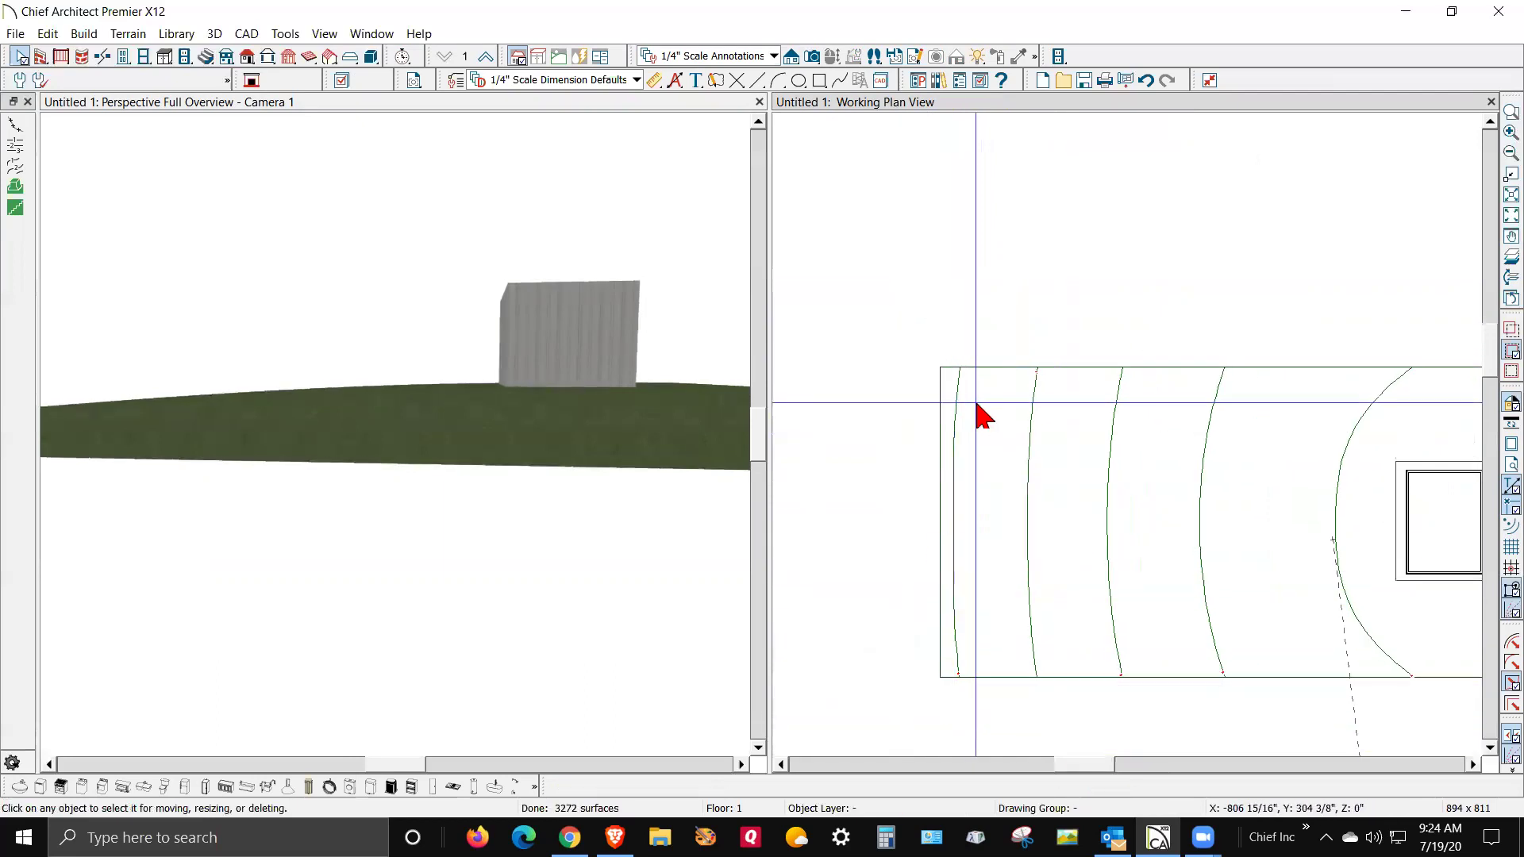
- Draw a horizontal elevation line about 112 ft long across the terrain, just inside its upper edge in plan
scroll(857, 486, "down", 1)
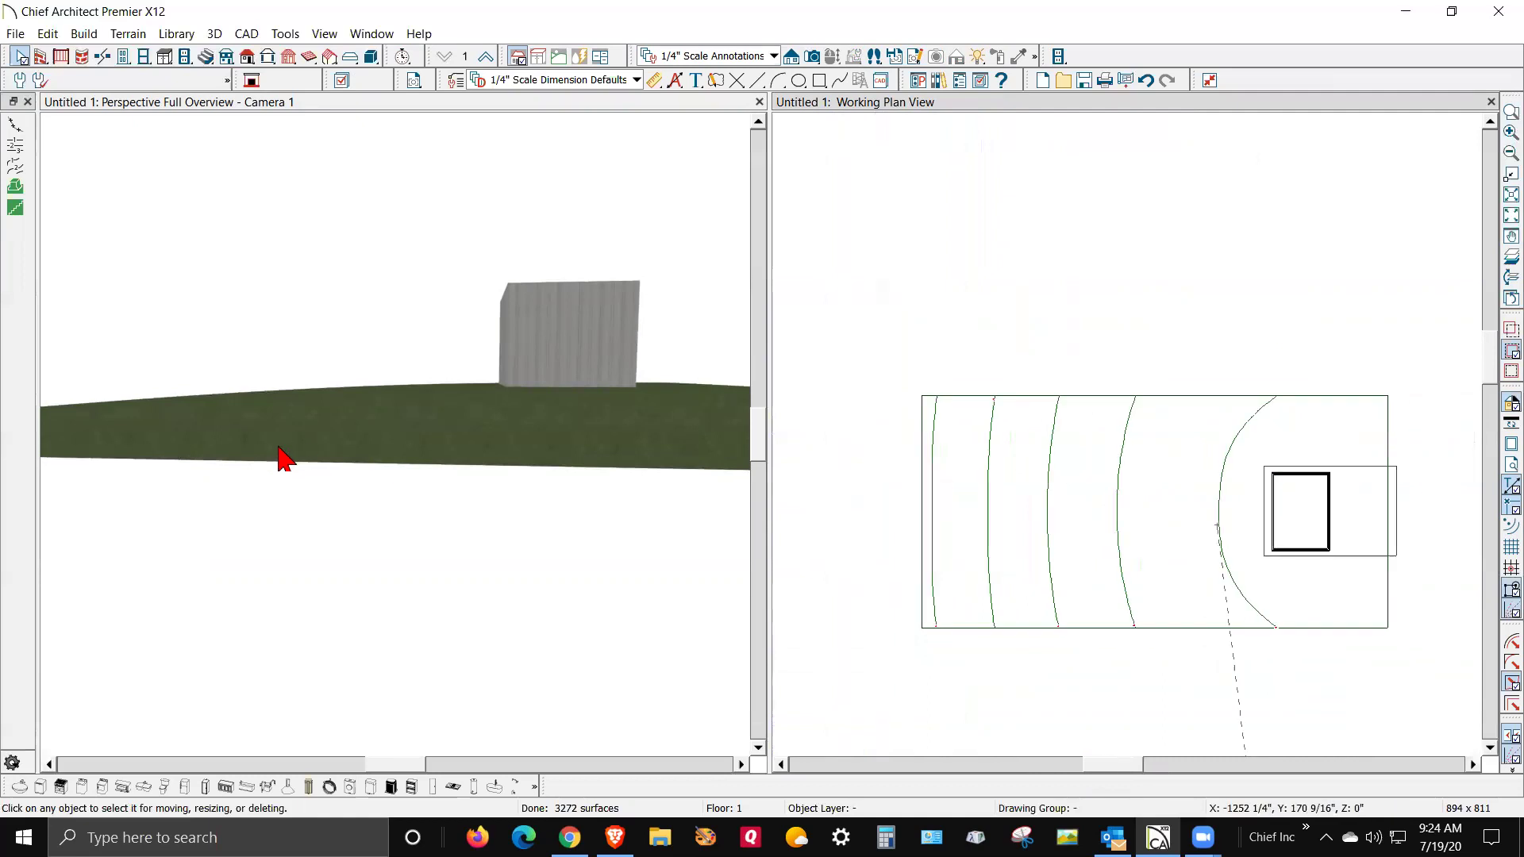
scroll(1269, 599, "down", 1)
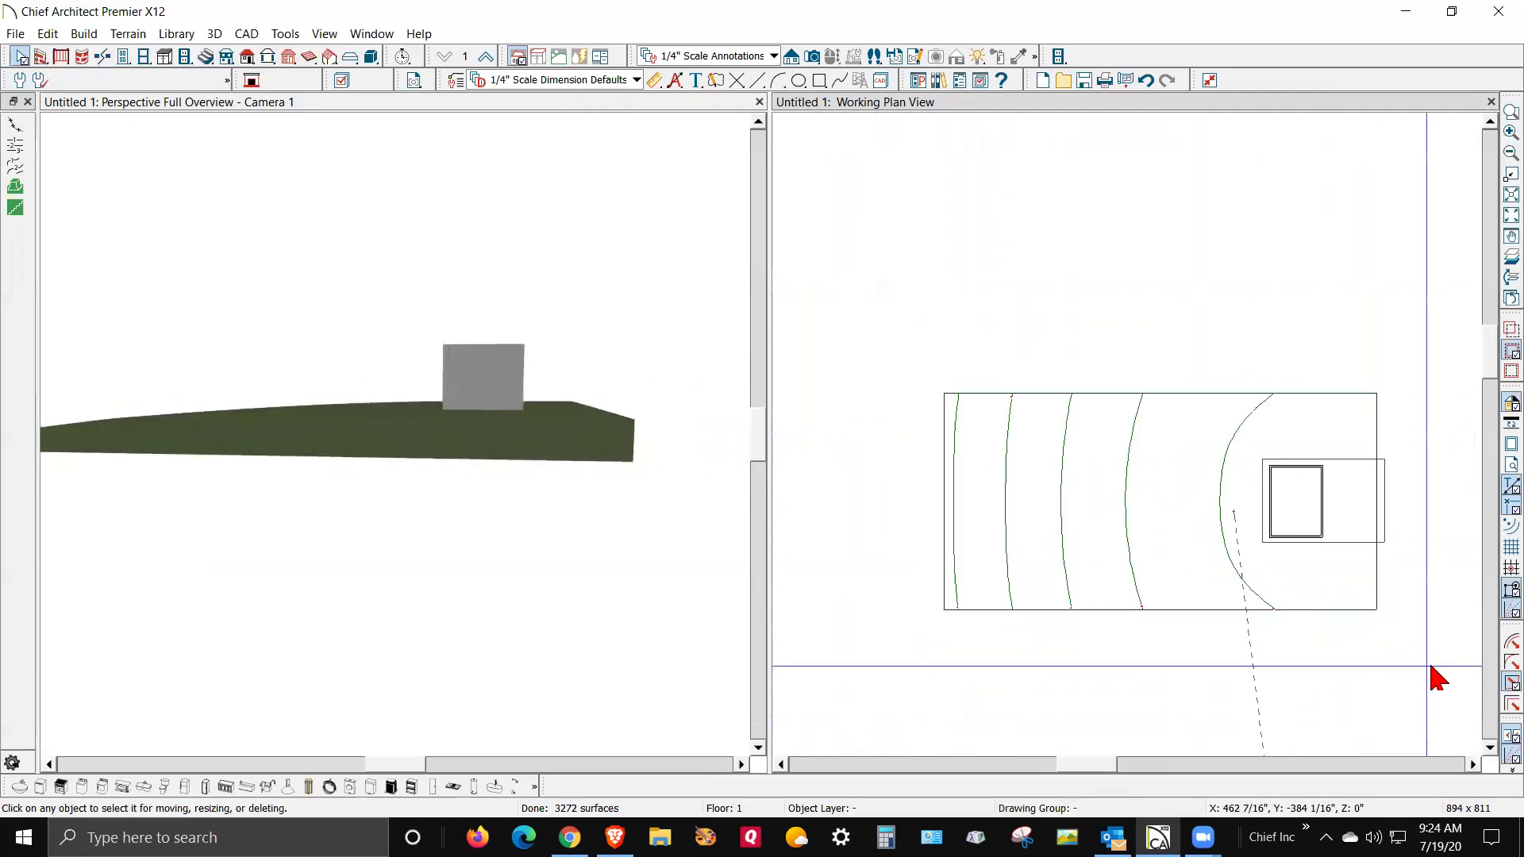
scroll(1319, 549, "up", 1)
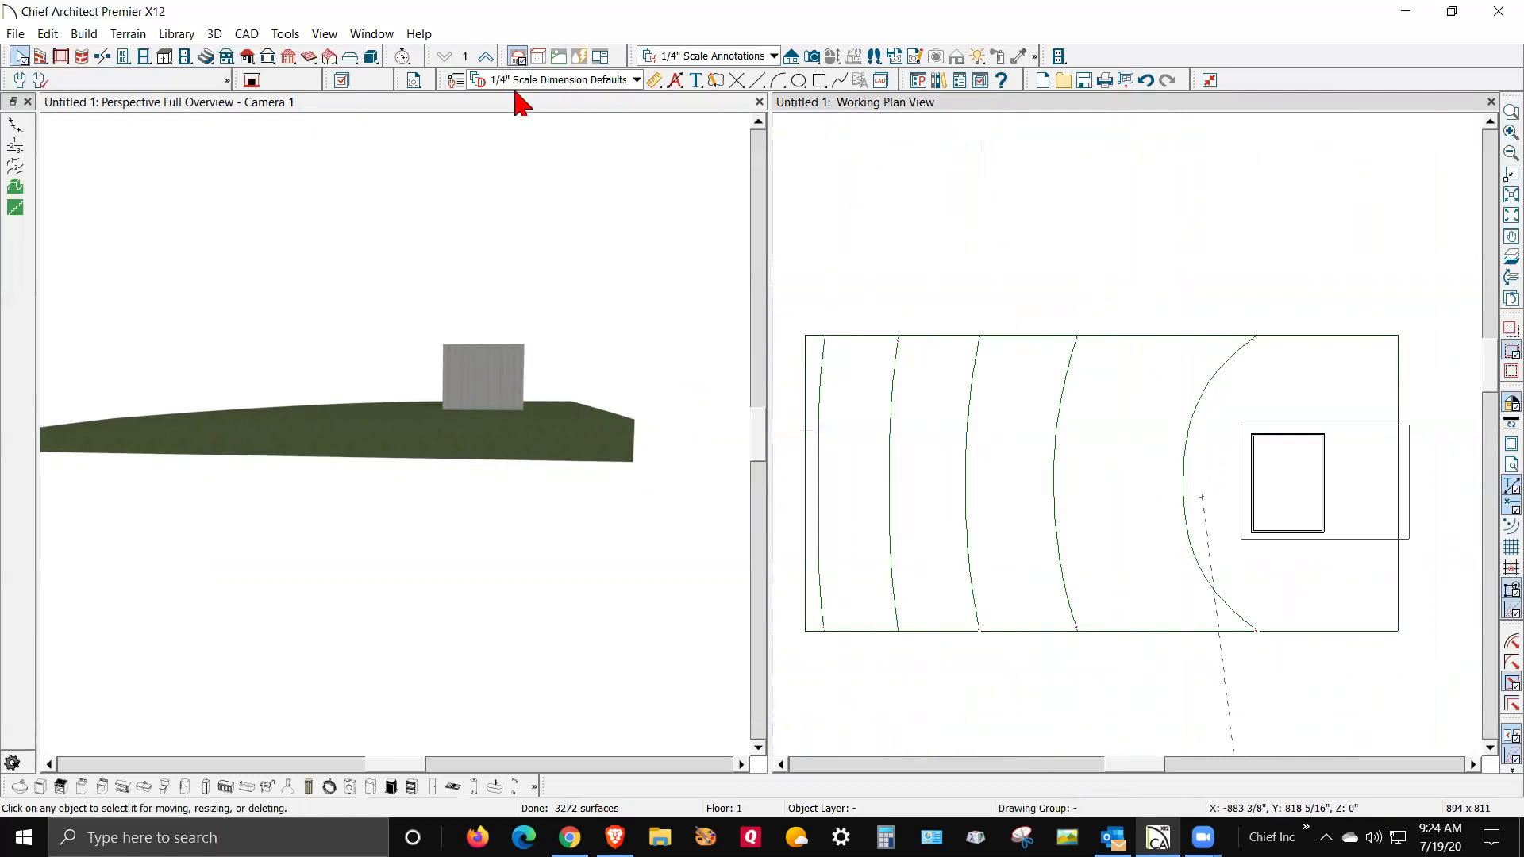
left_click(139, 41)
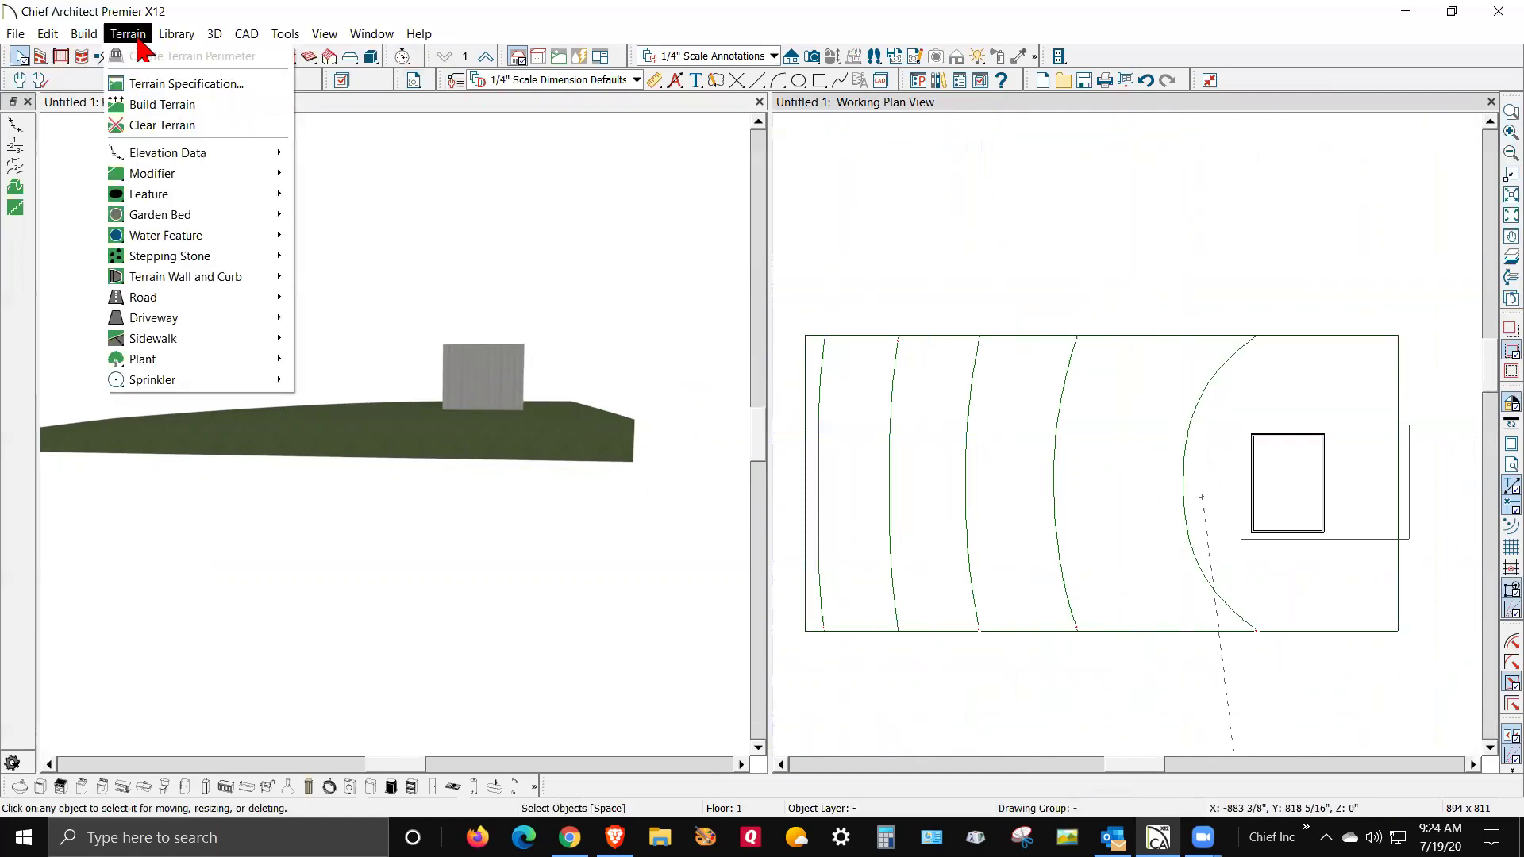
mouse_move(198, 153)
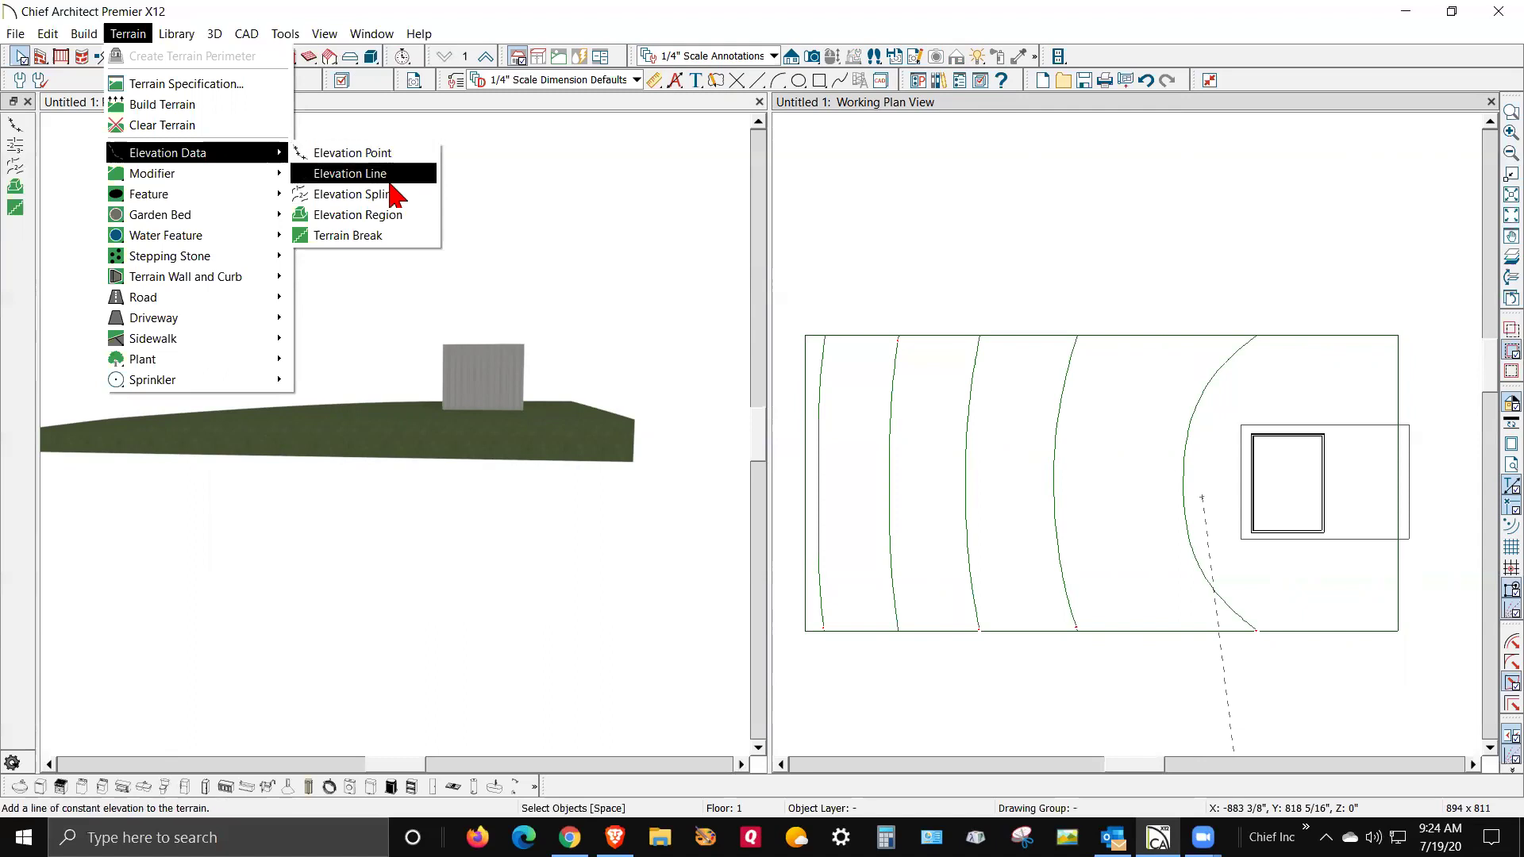
left_click(392, 179)
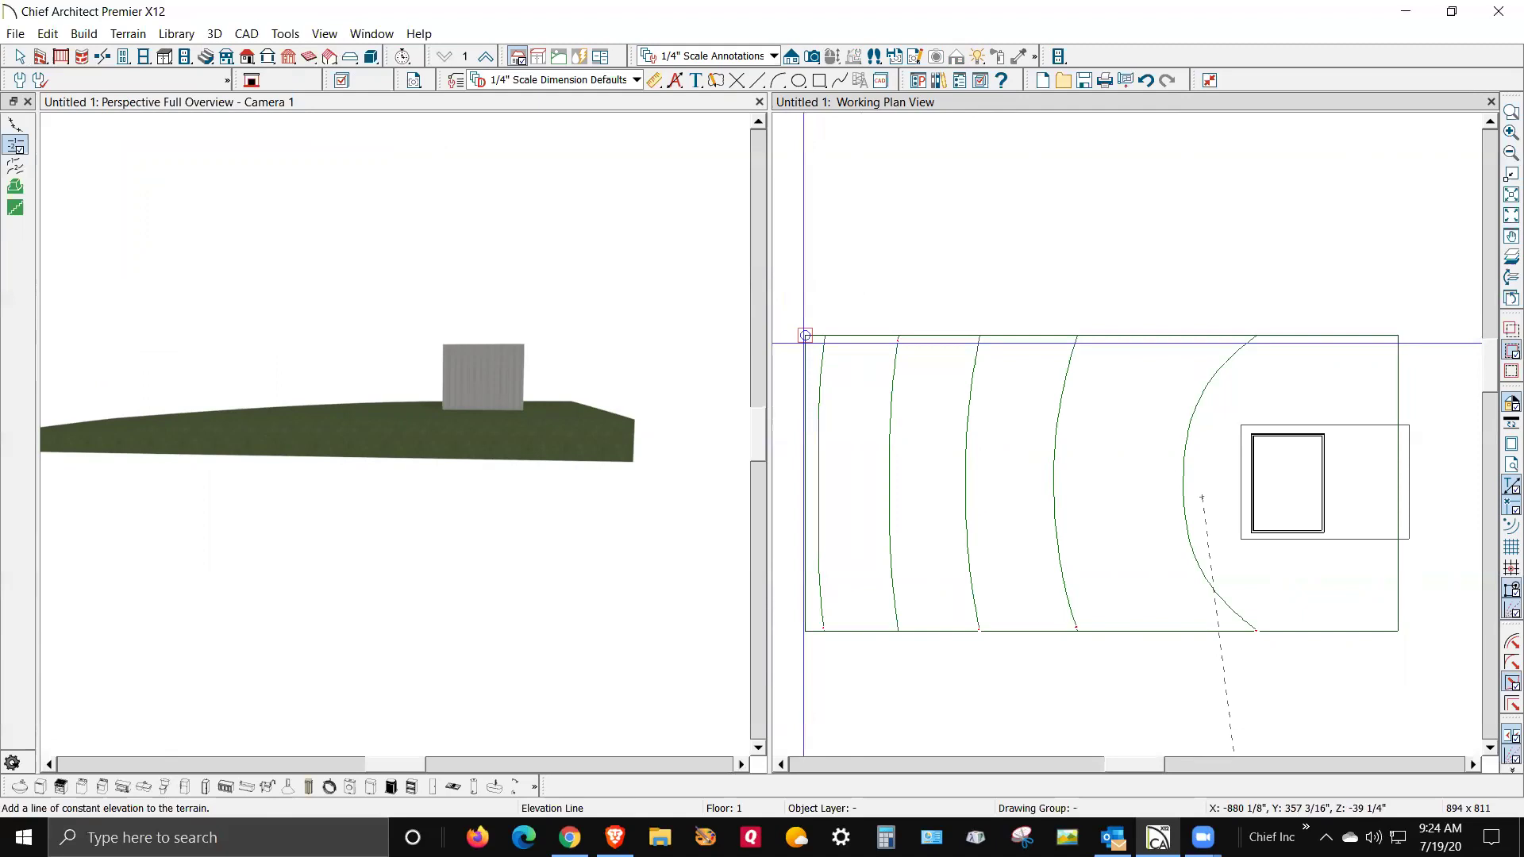
left_click(788, 350)
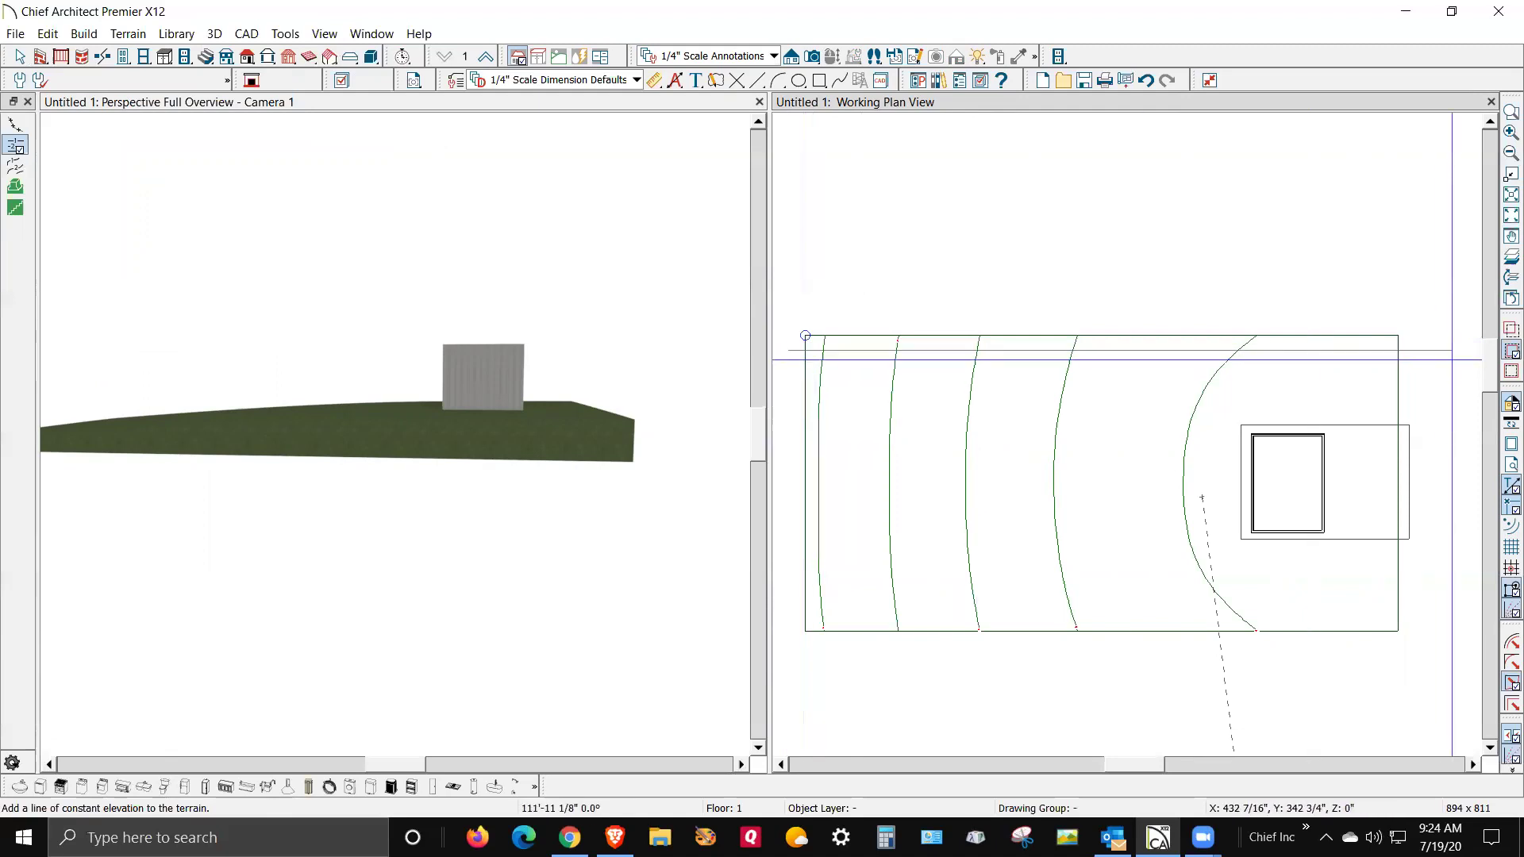
left_click(1451, 357)
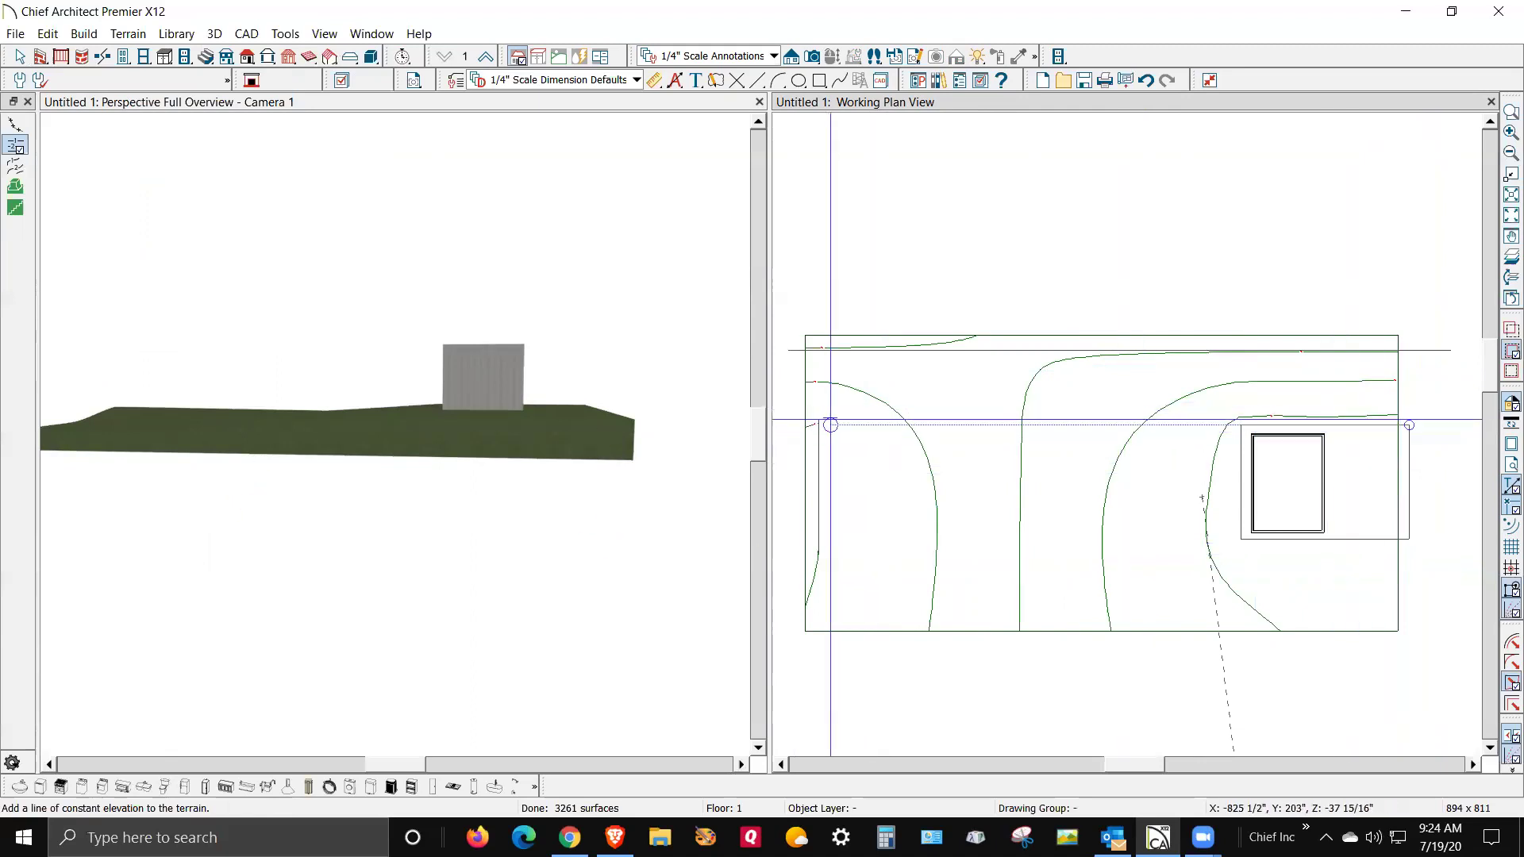
- Change the elevation value of the horizontal elevation line along the terrain's upper edge
left_click(891, 350)
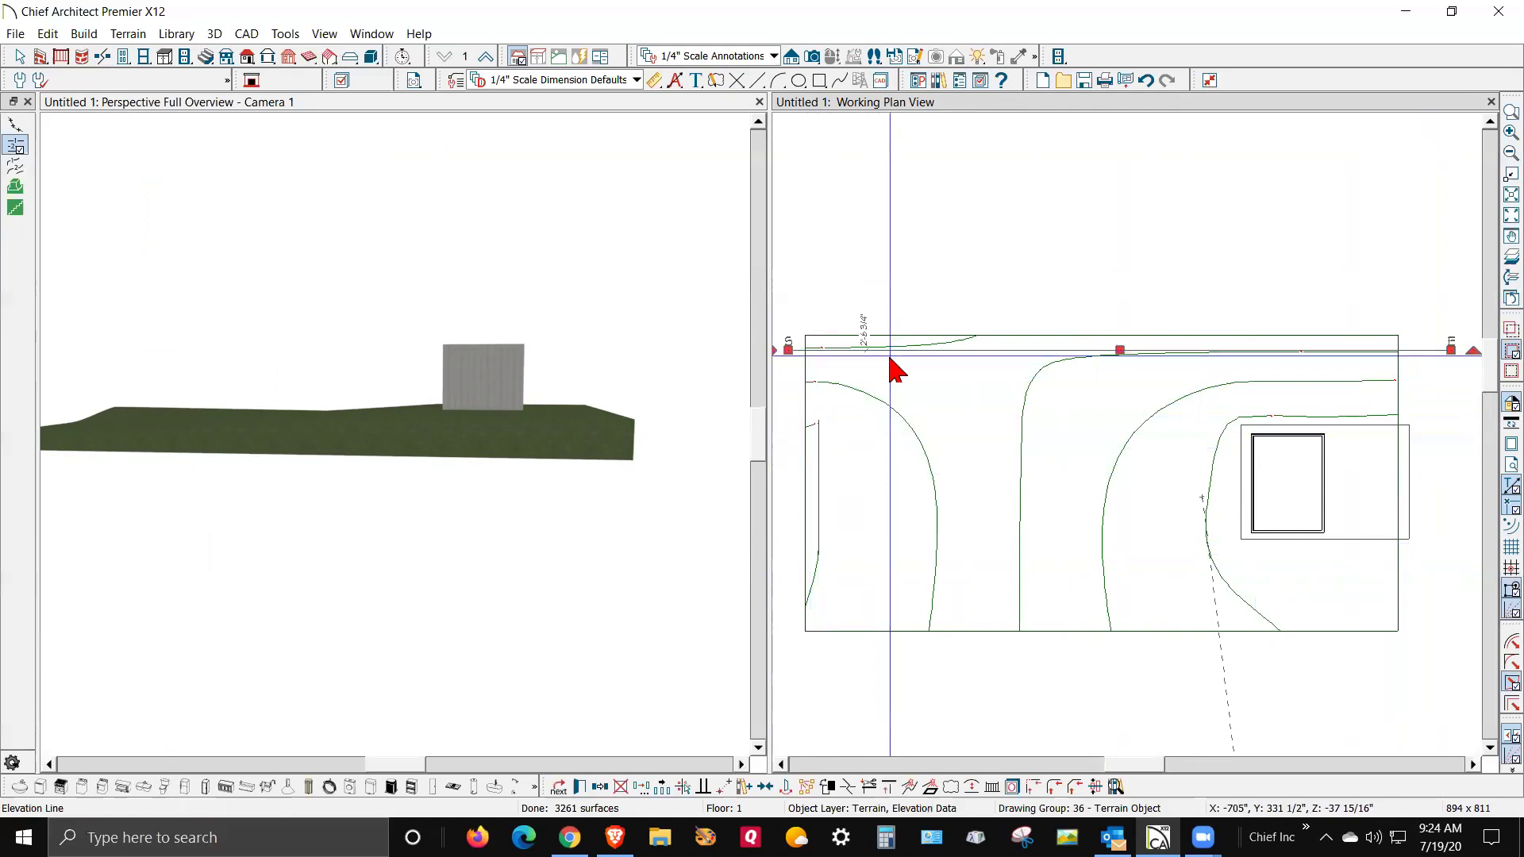
double_click(1005, 351)
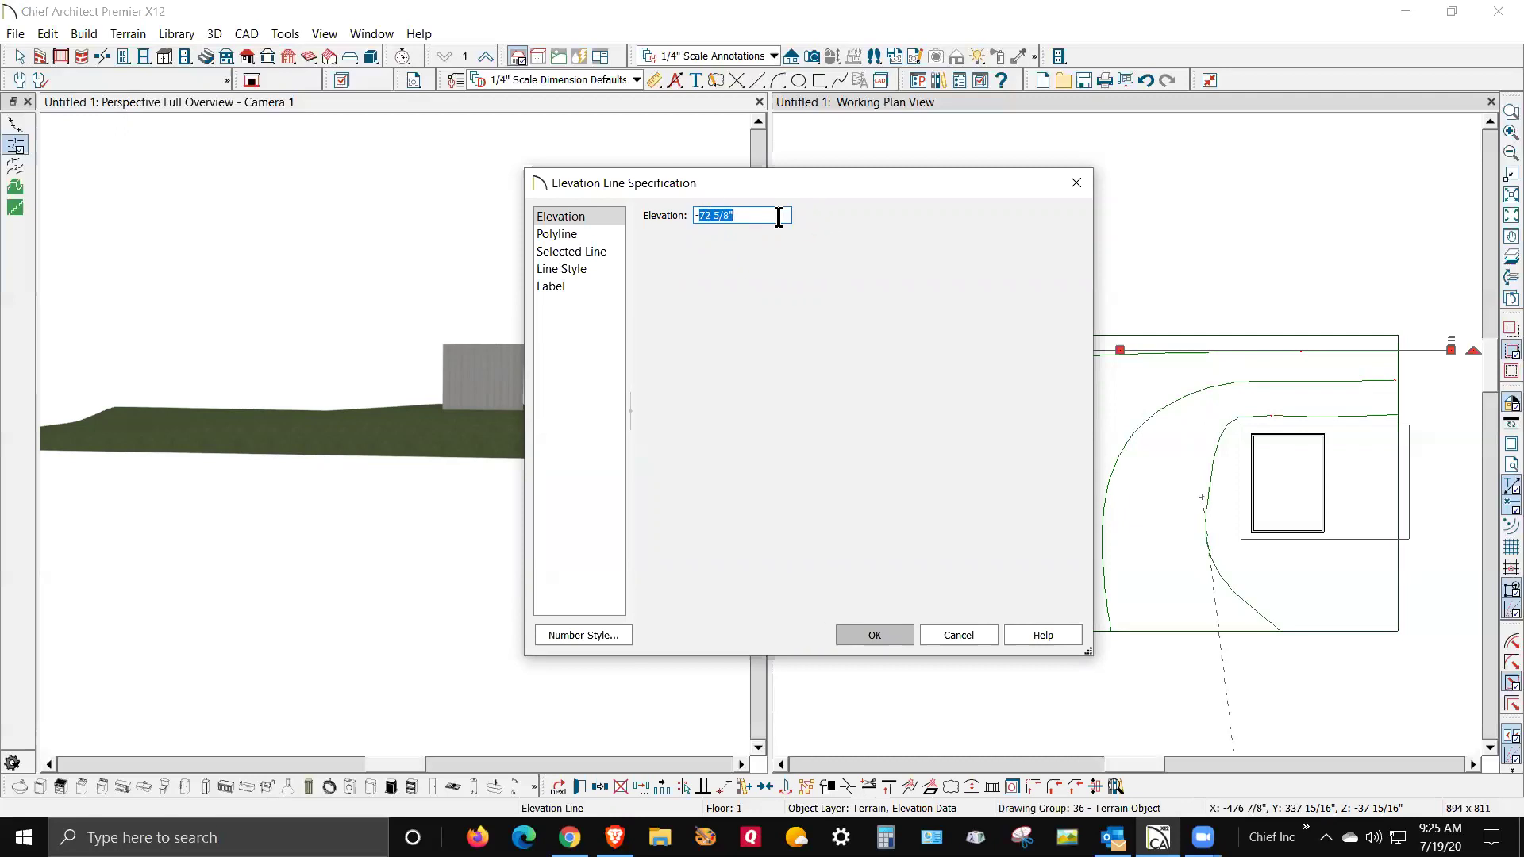
left_click(907, 632)
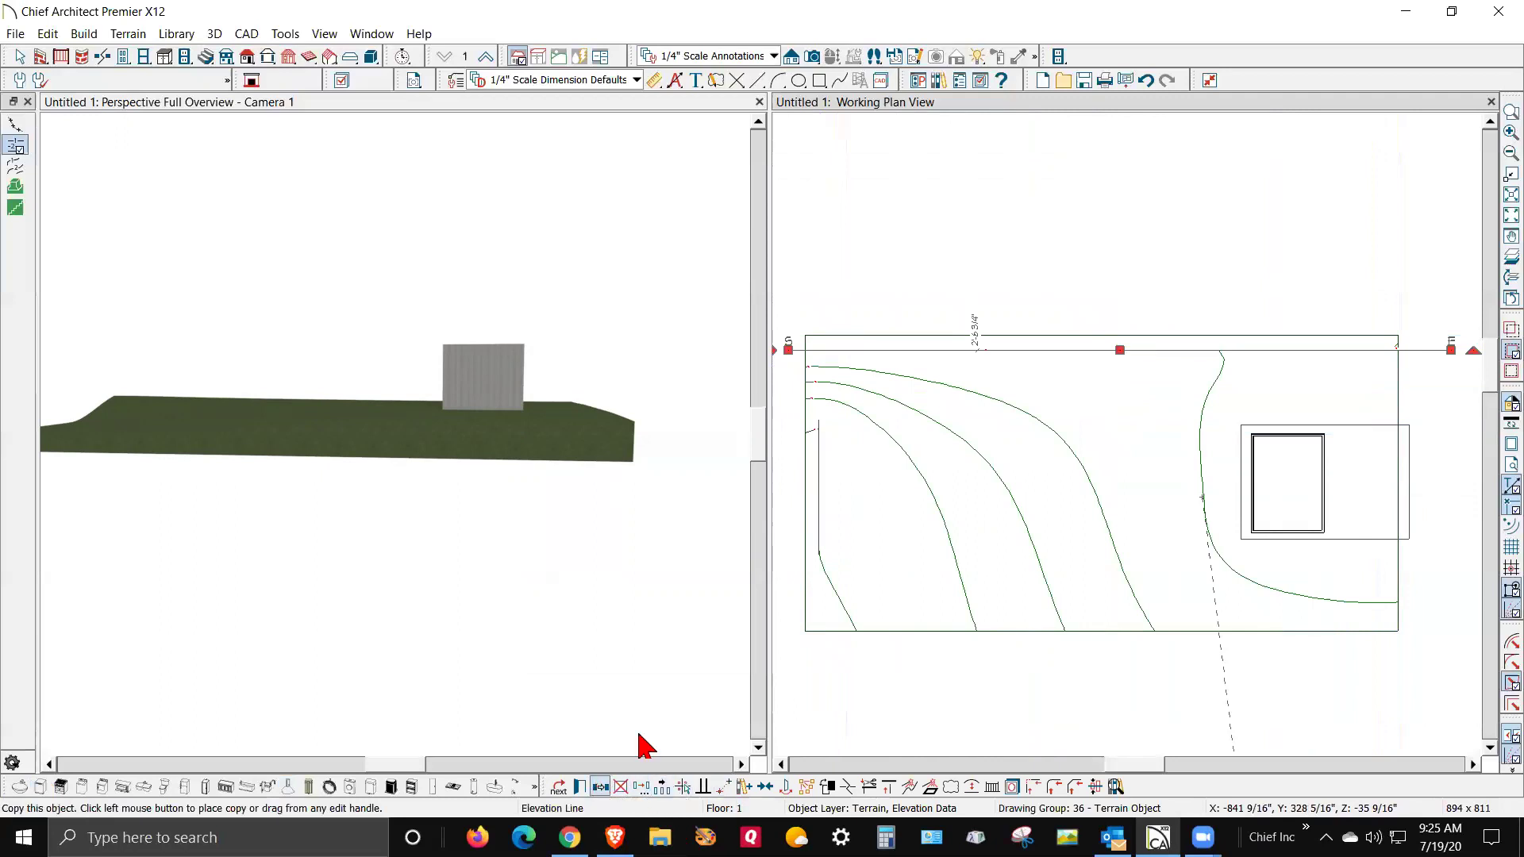
- Copy the horizontal elevation line to just inside the terrain's lower edge and set its distance from that edge to 1
left_click_drag(1120, 350, 1114, 620)
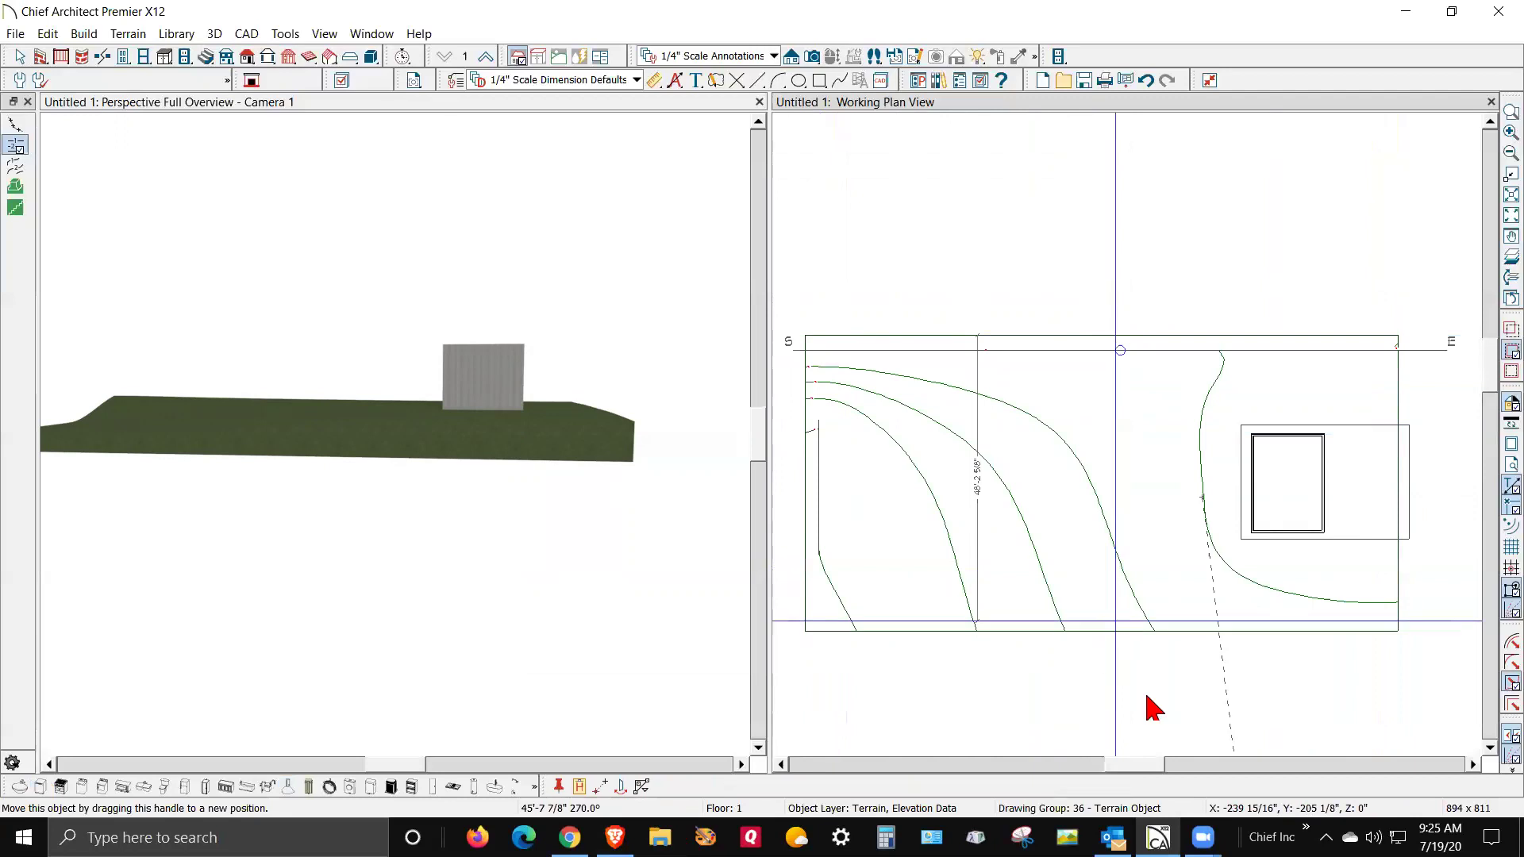
left_click_drag(1152, 706, 1146, 674)
scroll(1143, 656, "up", 6)
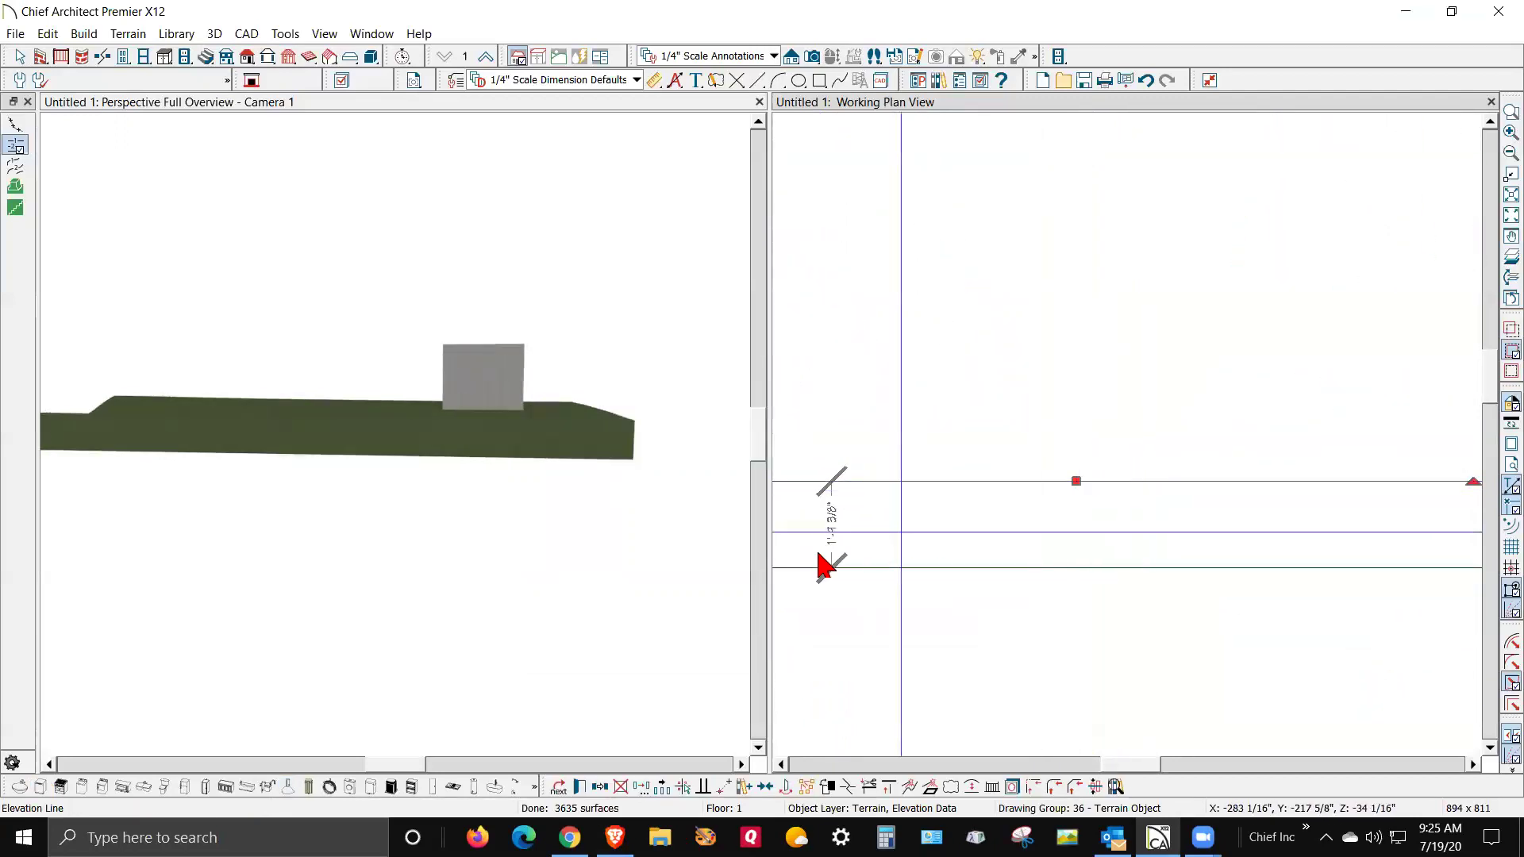
left_click(826, 547)
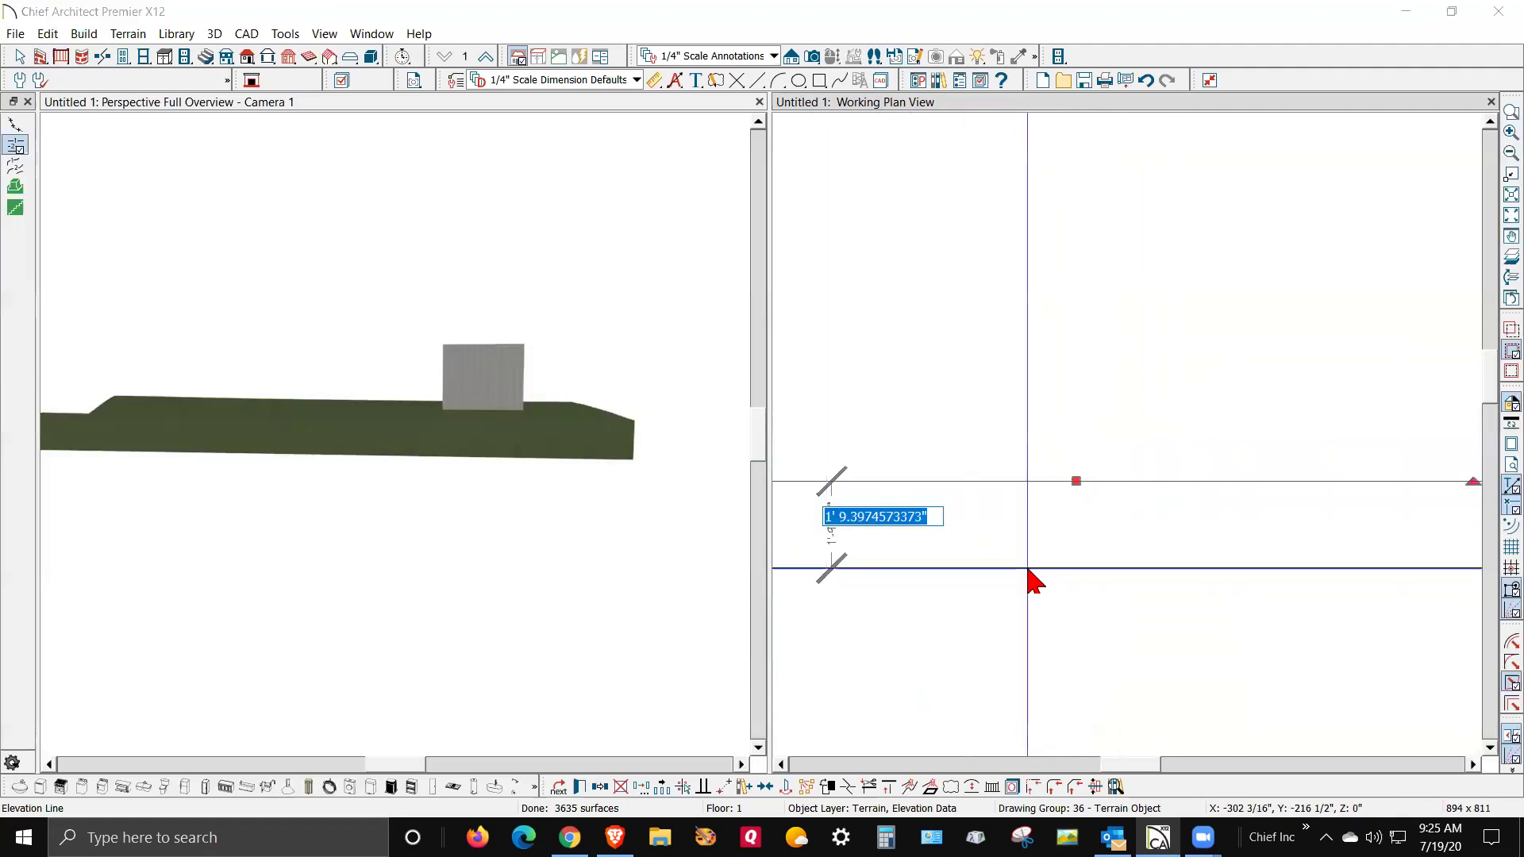
type("0")
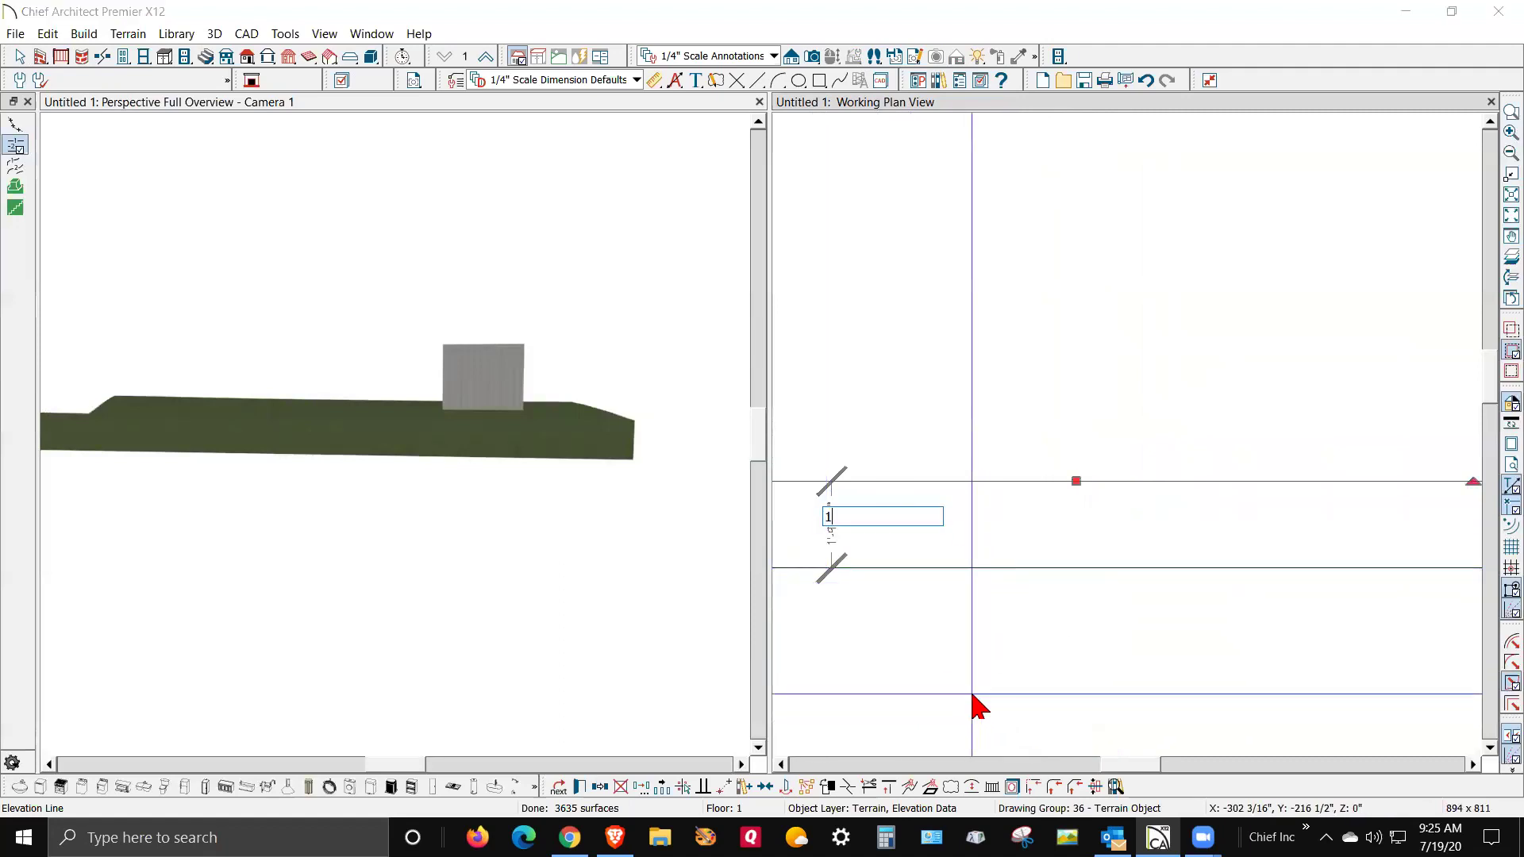
key("Return")
scroll(1006, 697, "down", 5)
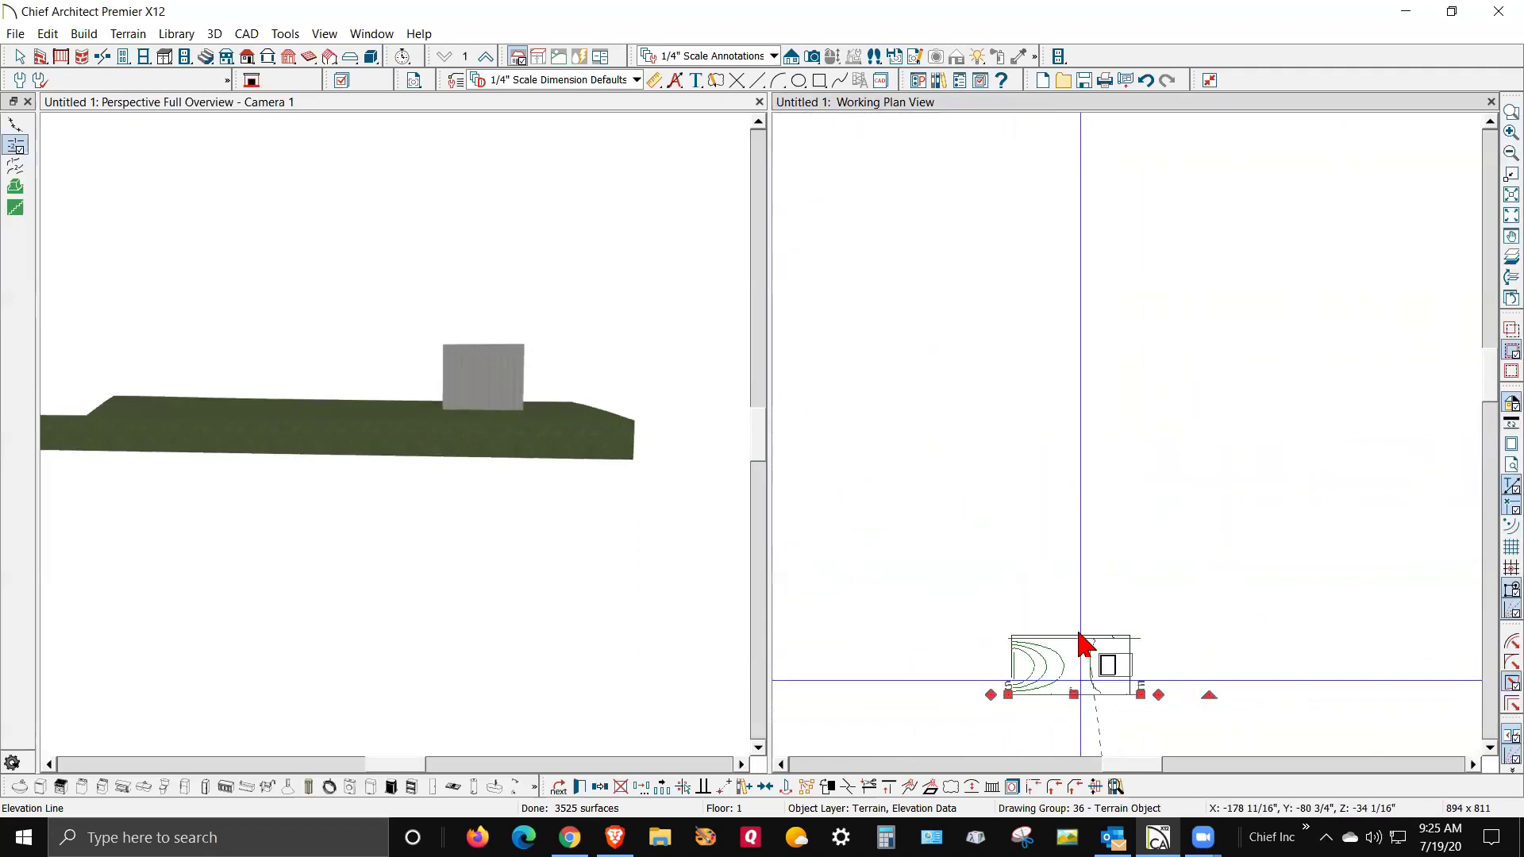
scroll(1077, 639, "up", 2)
scroll(1075, 678, "up", 3)
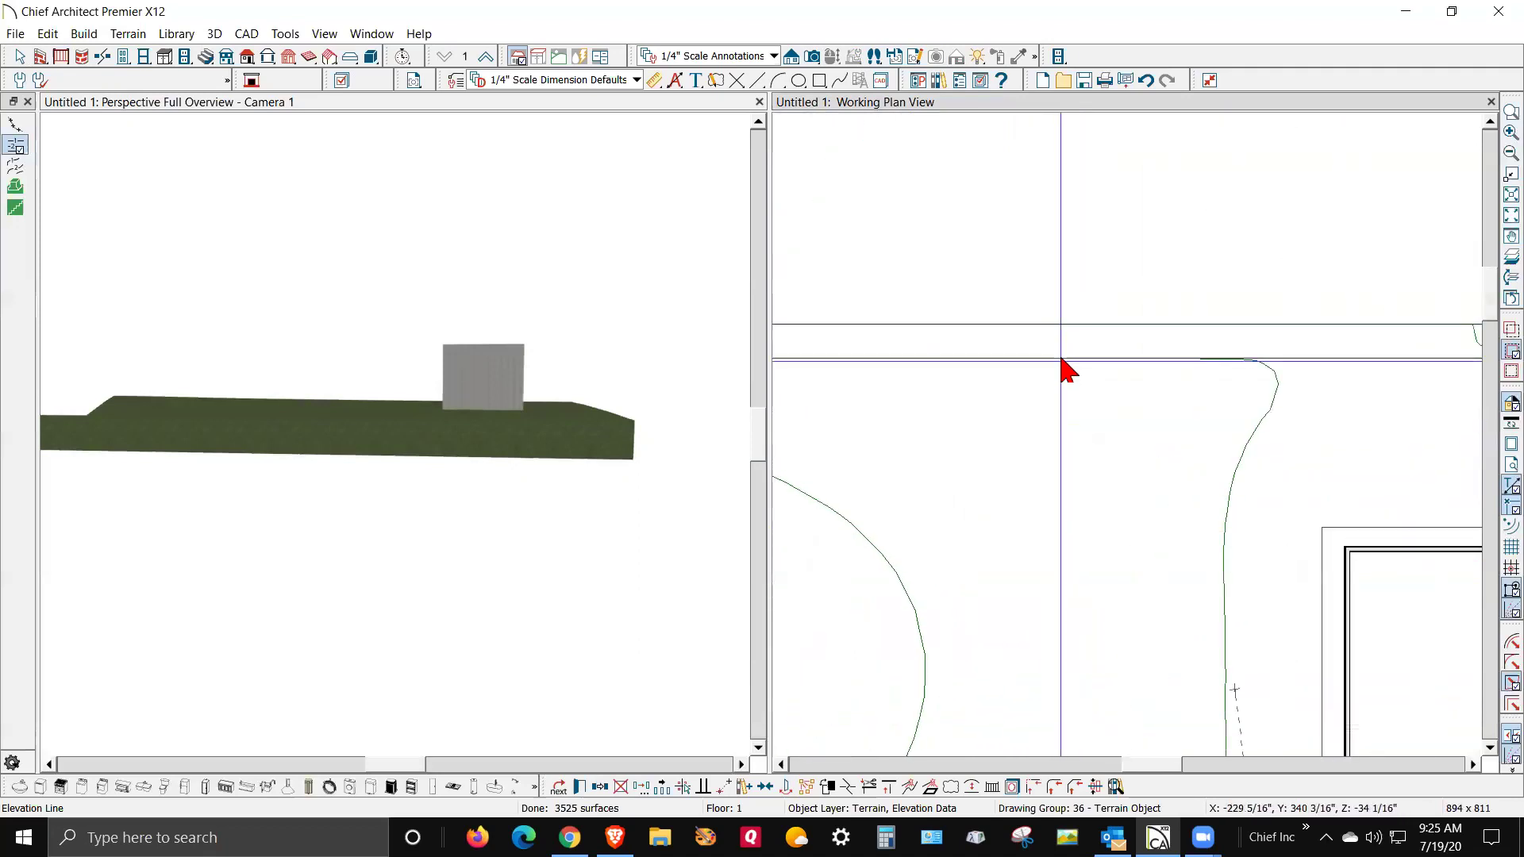
- Edit the upper horizontal elevation line's distance so it lies just inside the terrain's upper edge in plan
scroll(1088, 384, "up", 1)
scroll(1032, 361, "up", 3)
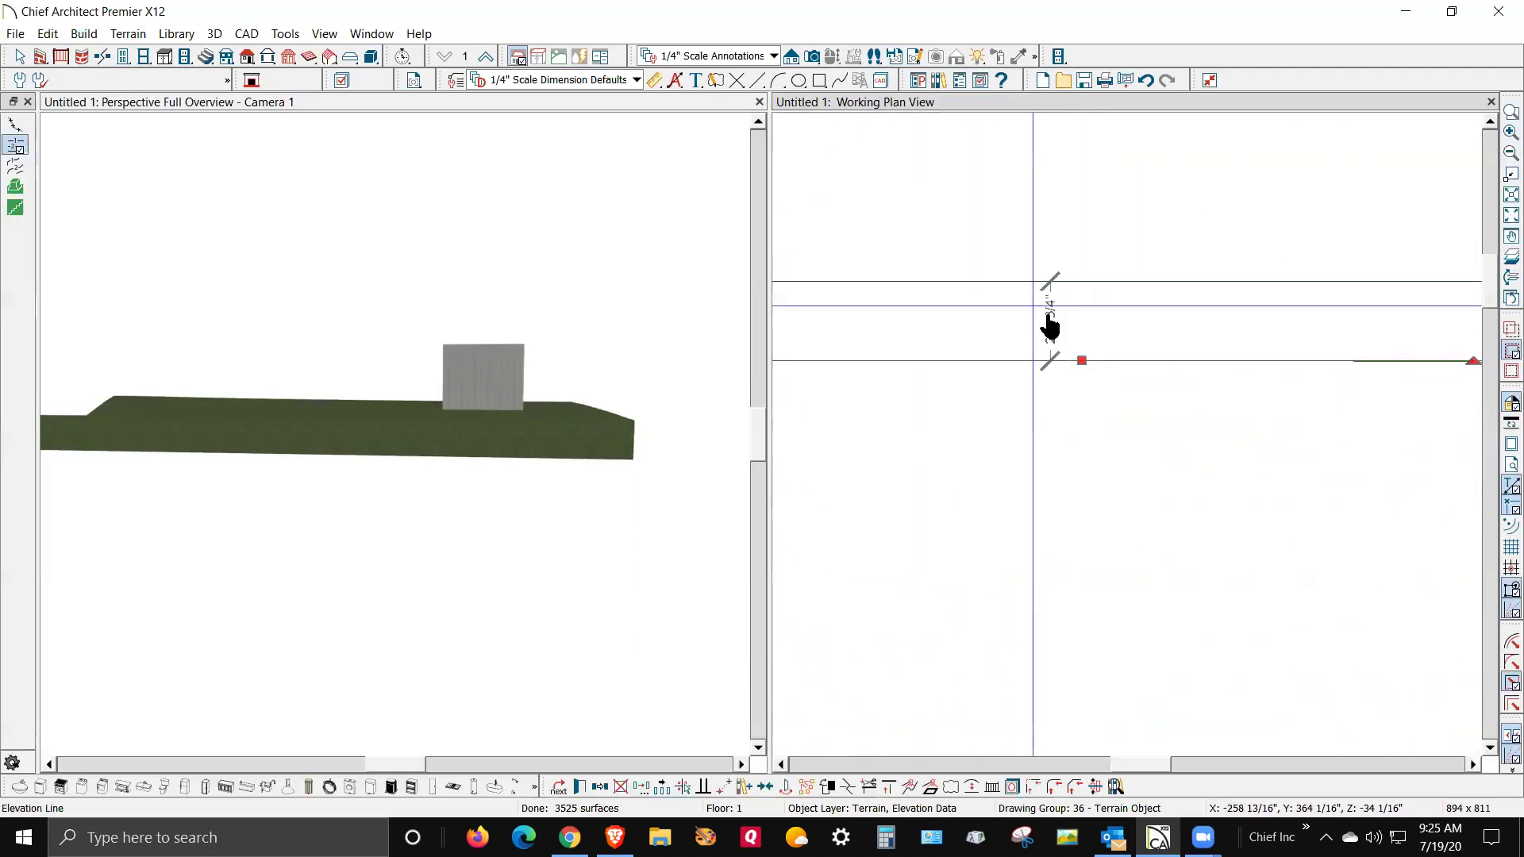
left_click(1048, 328)
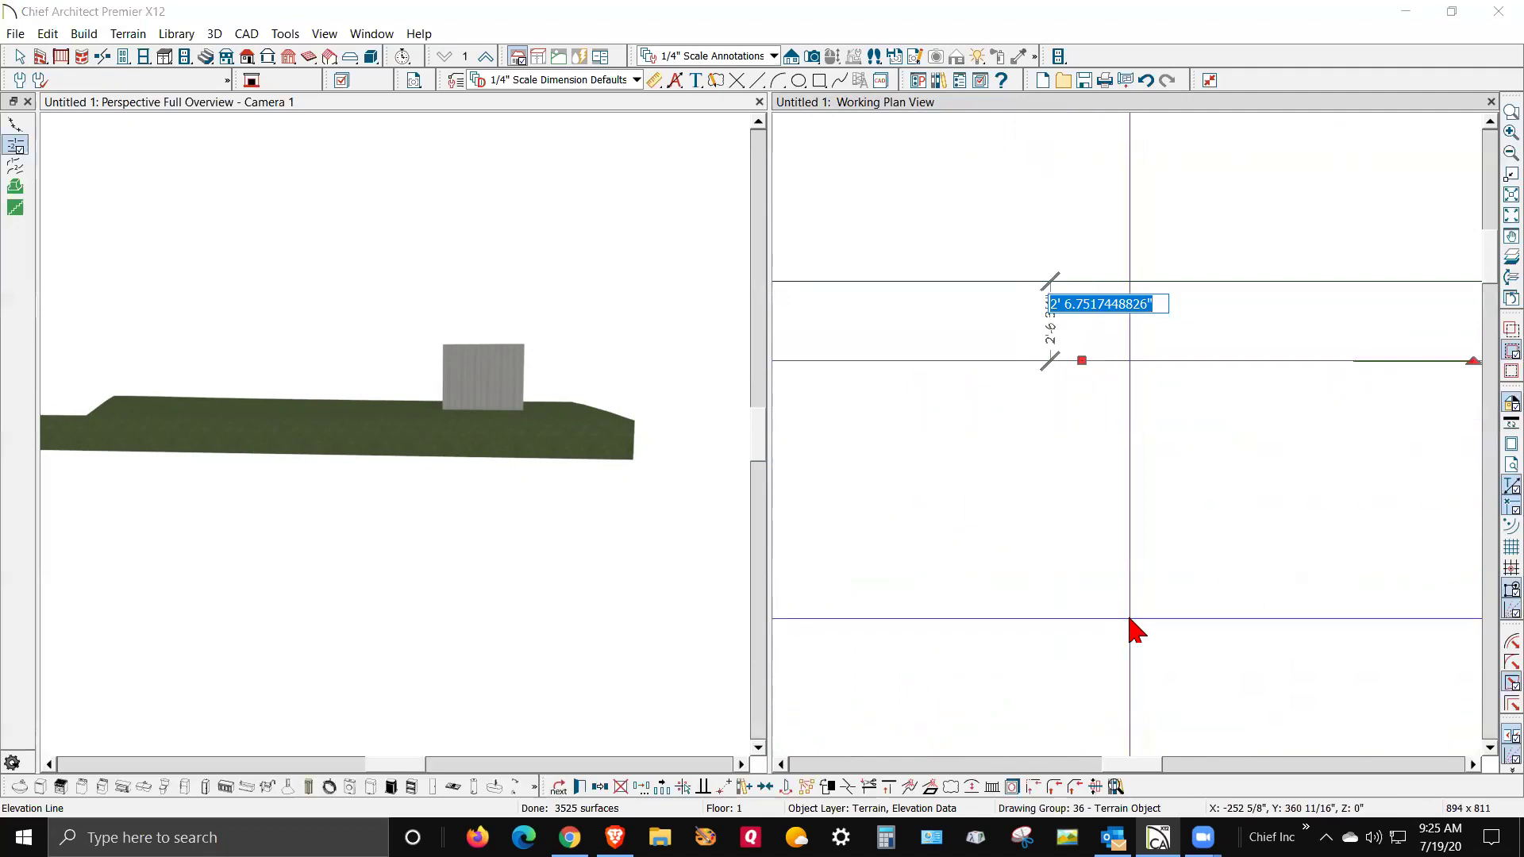
key("Return")
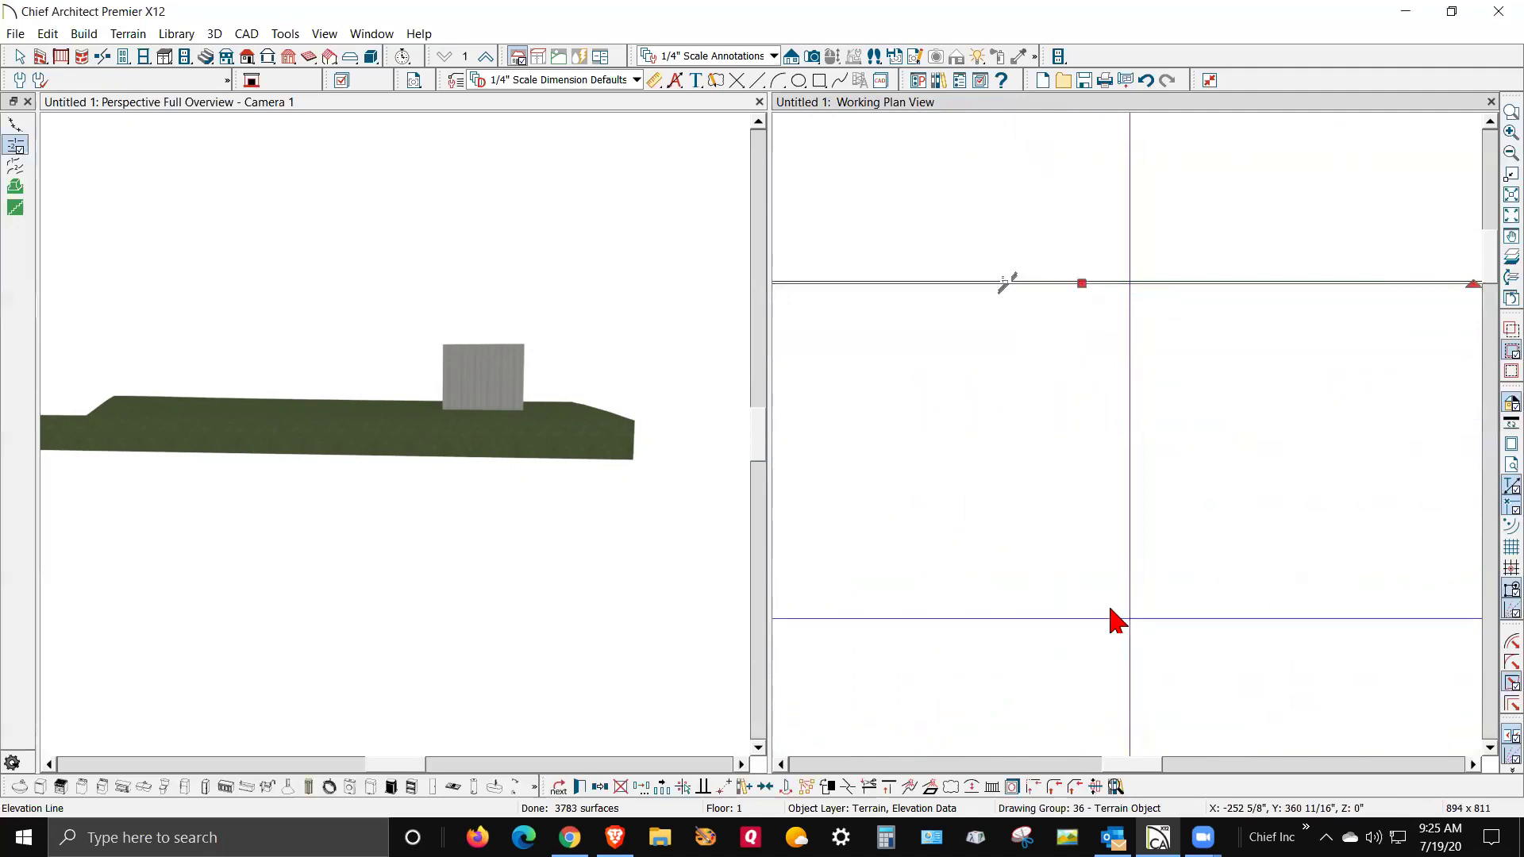
key("Escape")
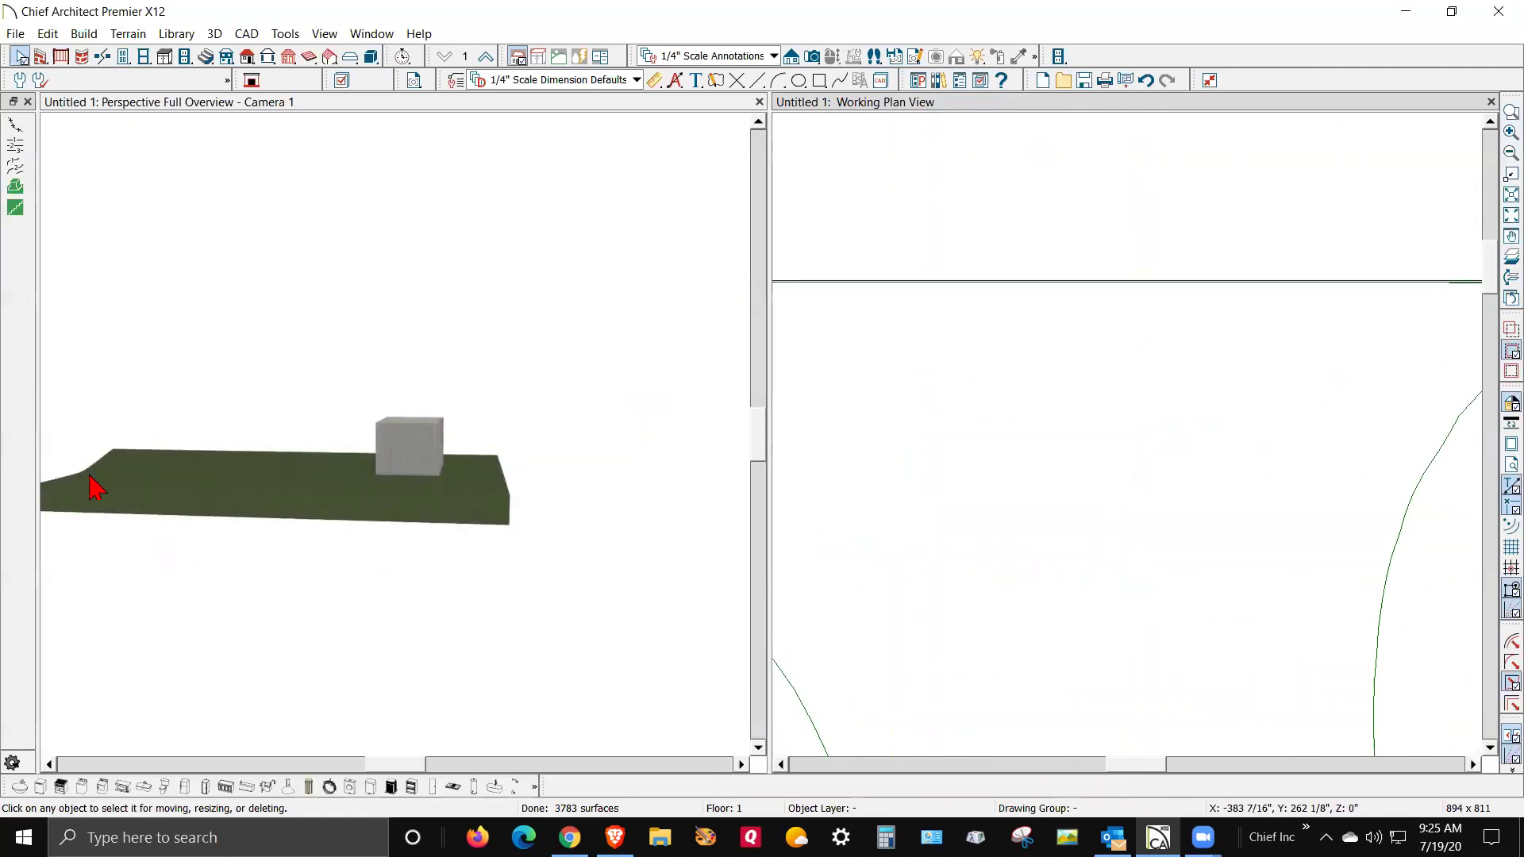
- Orbit the 3D overview to face the terrain's low end and switch its rendering technique to Vector View
middle_click_drag(255, 408, 192, 514)
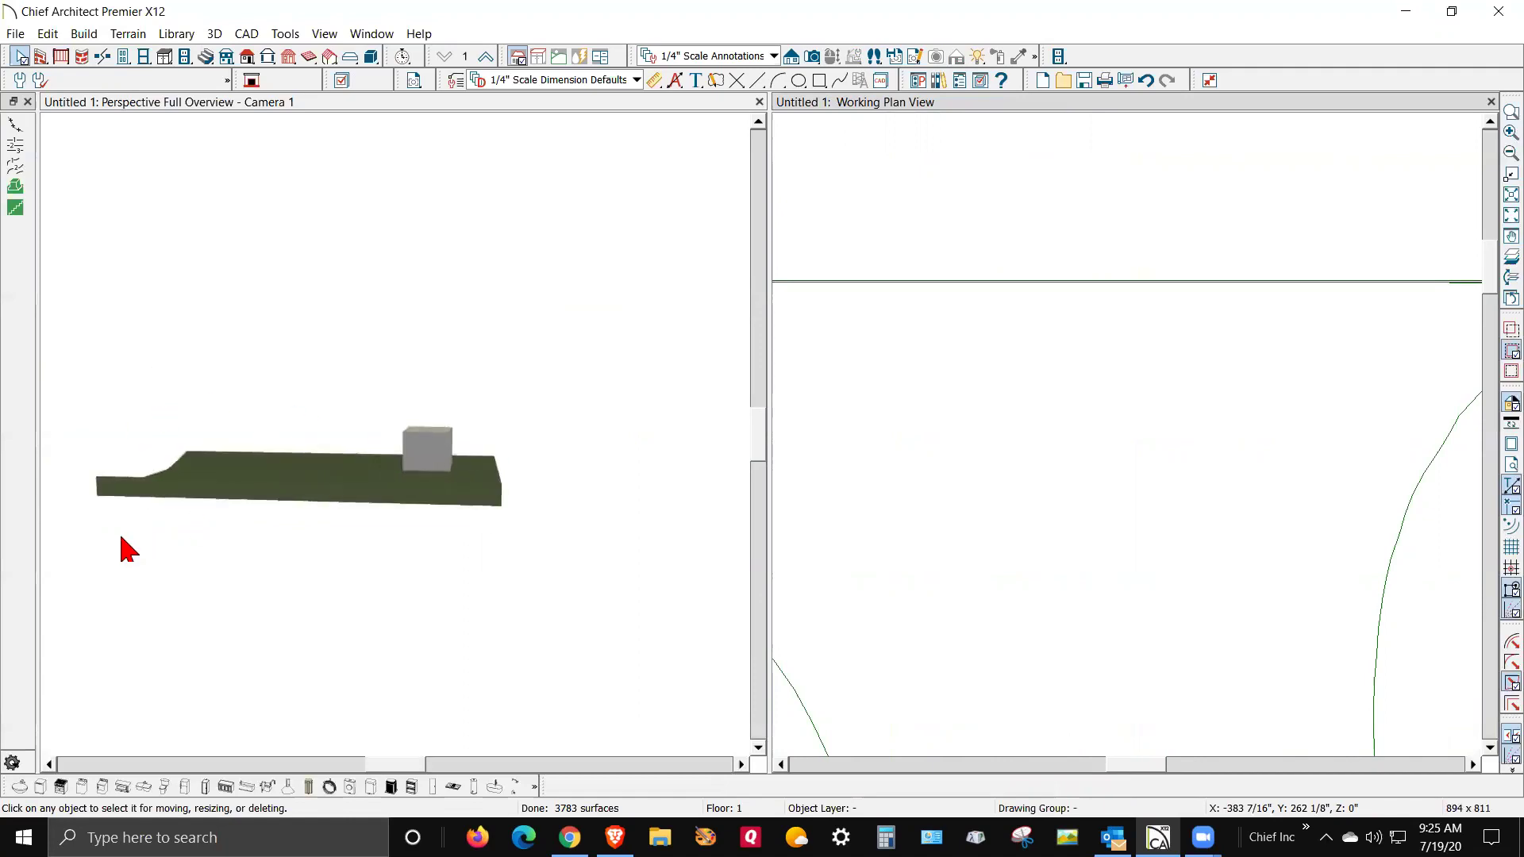
left_click(101, 387)
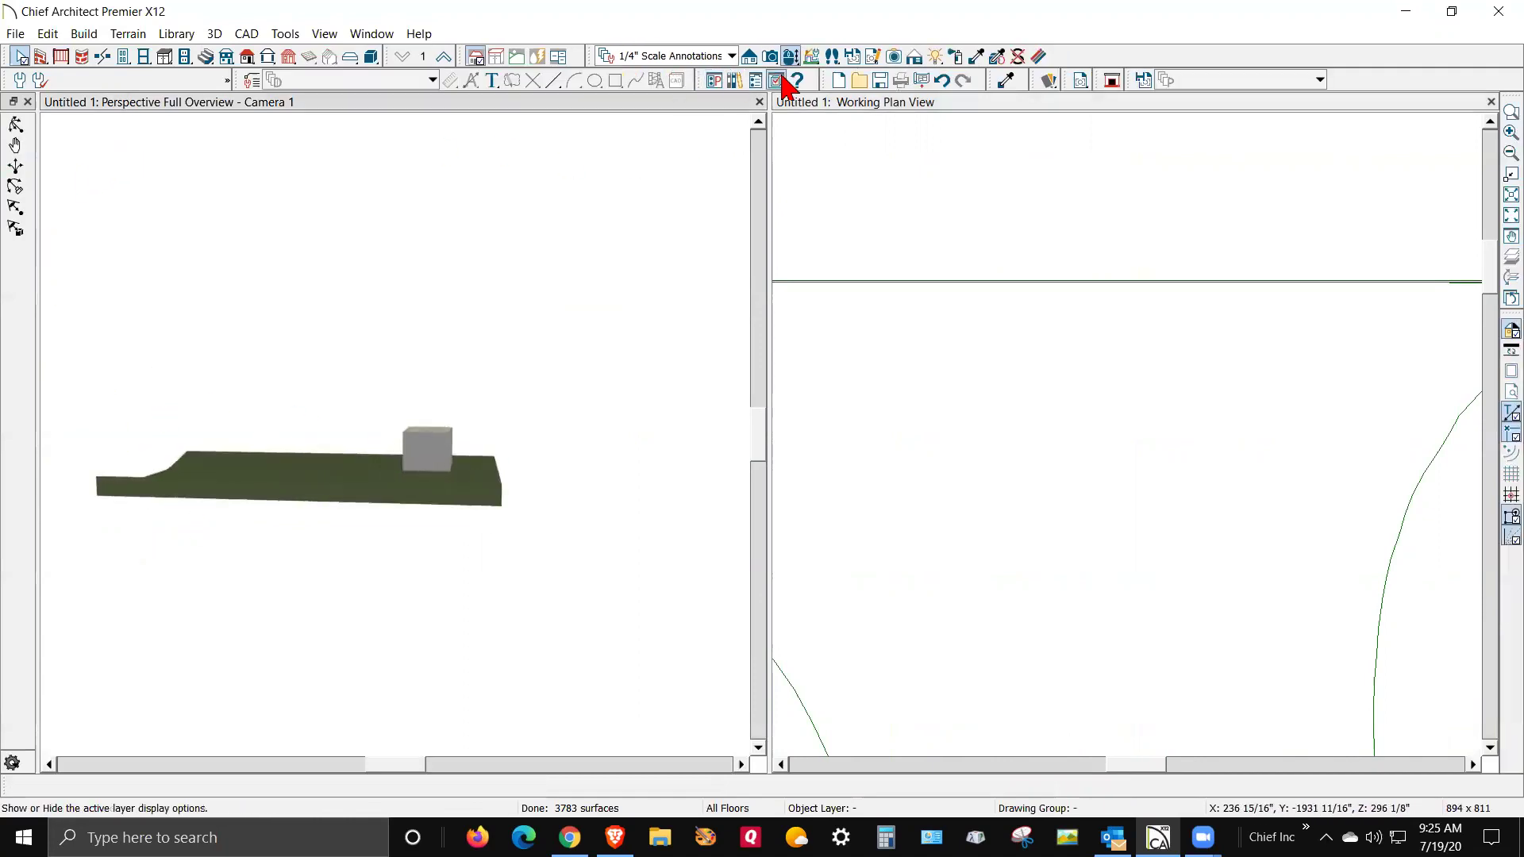
left_click_drag(171, 444, 451, 451)
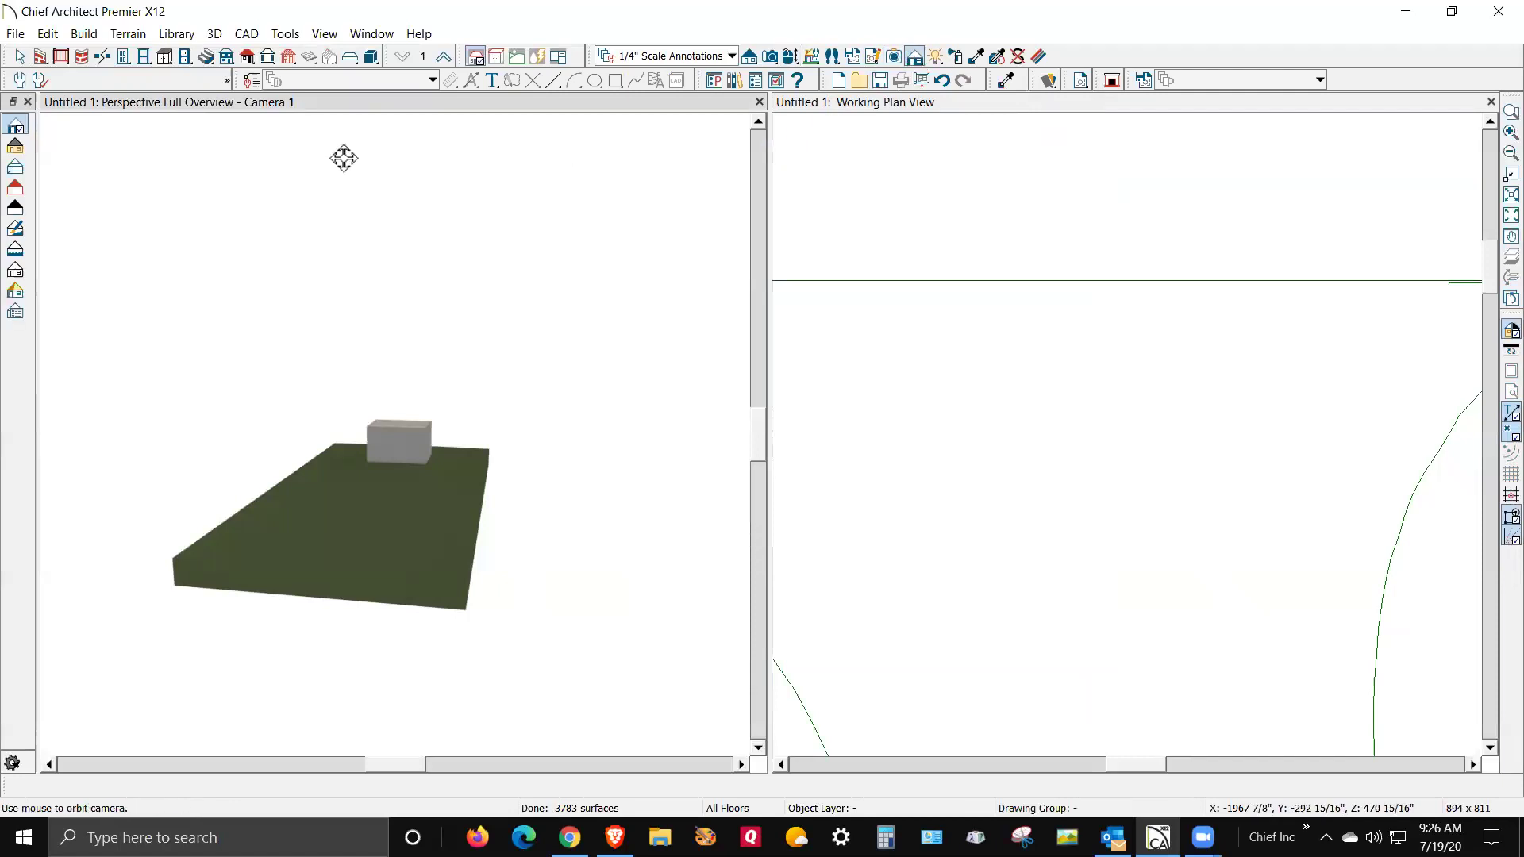
left_click(15, 147)
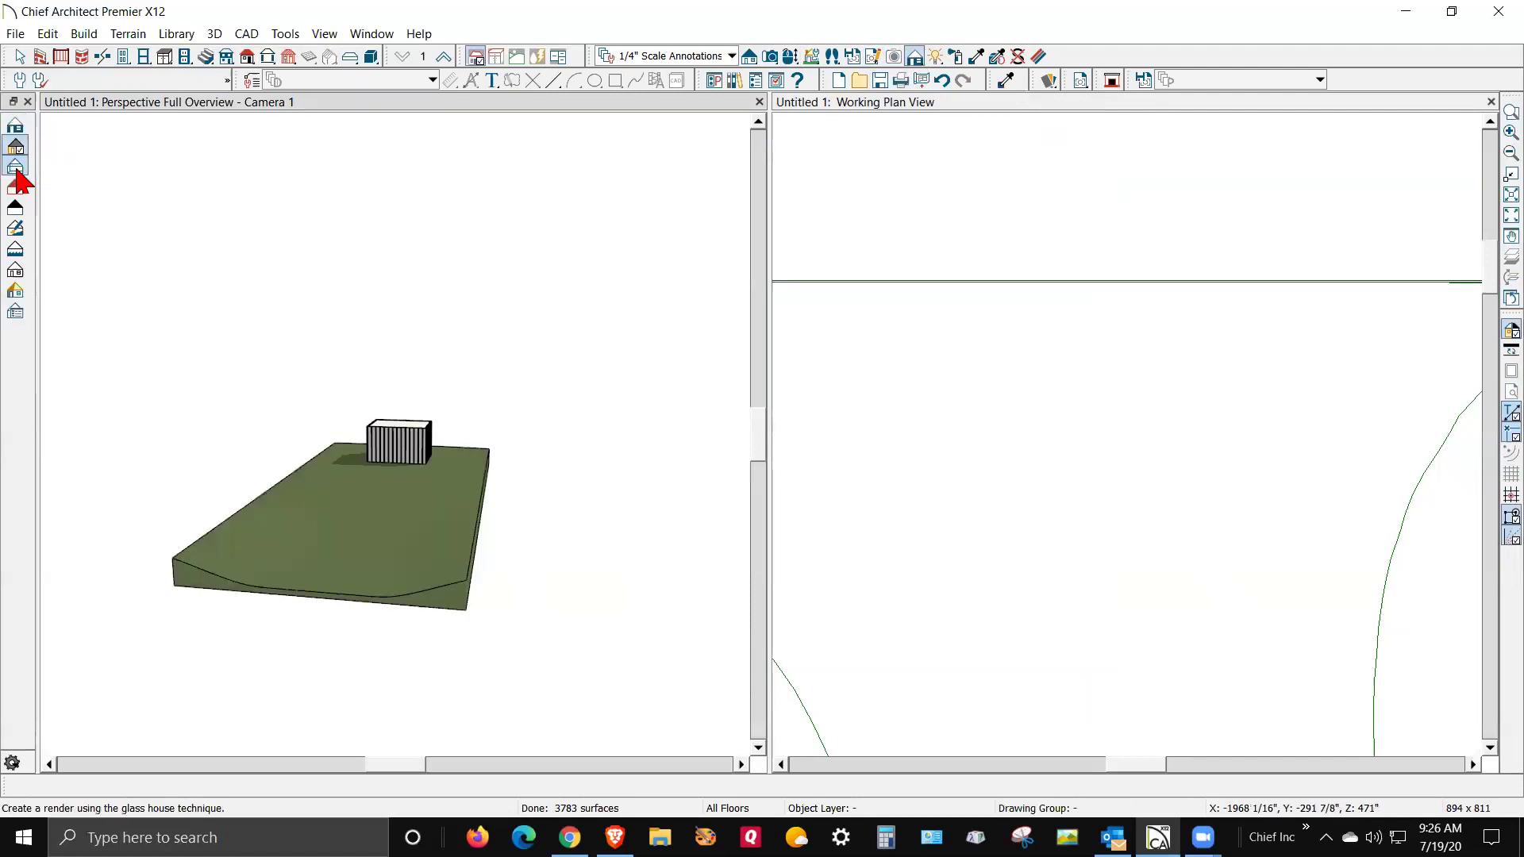
- Examine the terrain's curved end slope and the building from several 3D angles, and check the whole terrain in plan
scroll(367, 608, "up", 3)
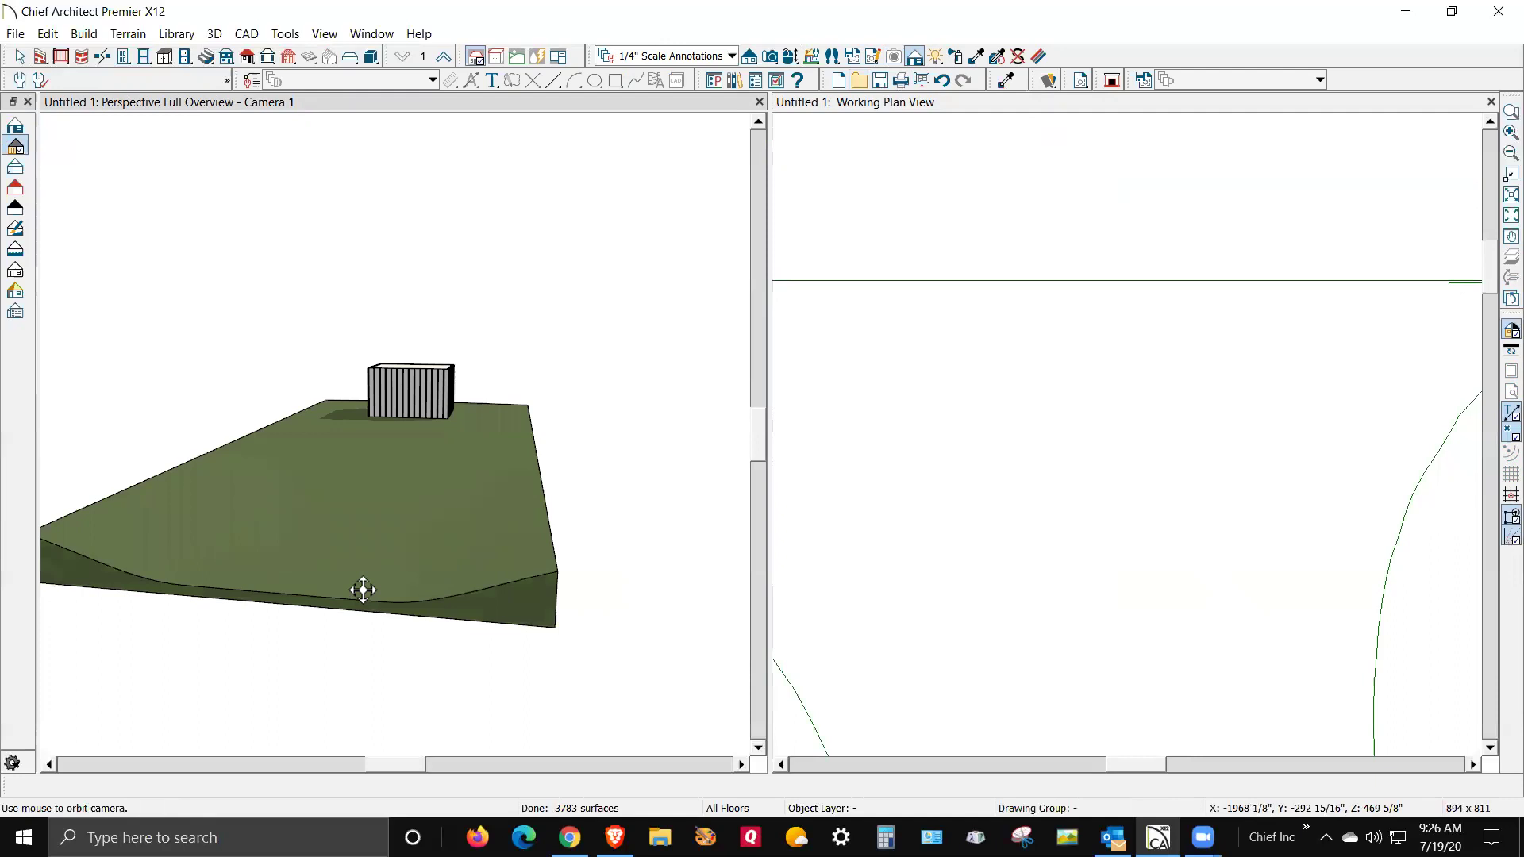
left_click_drag(365, 593, 364, 540)
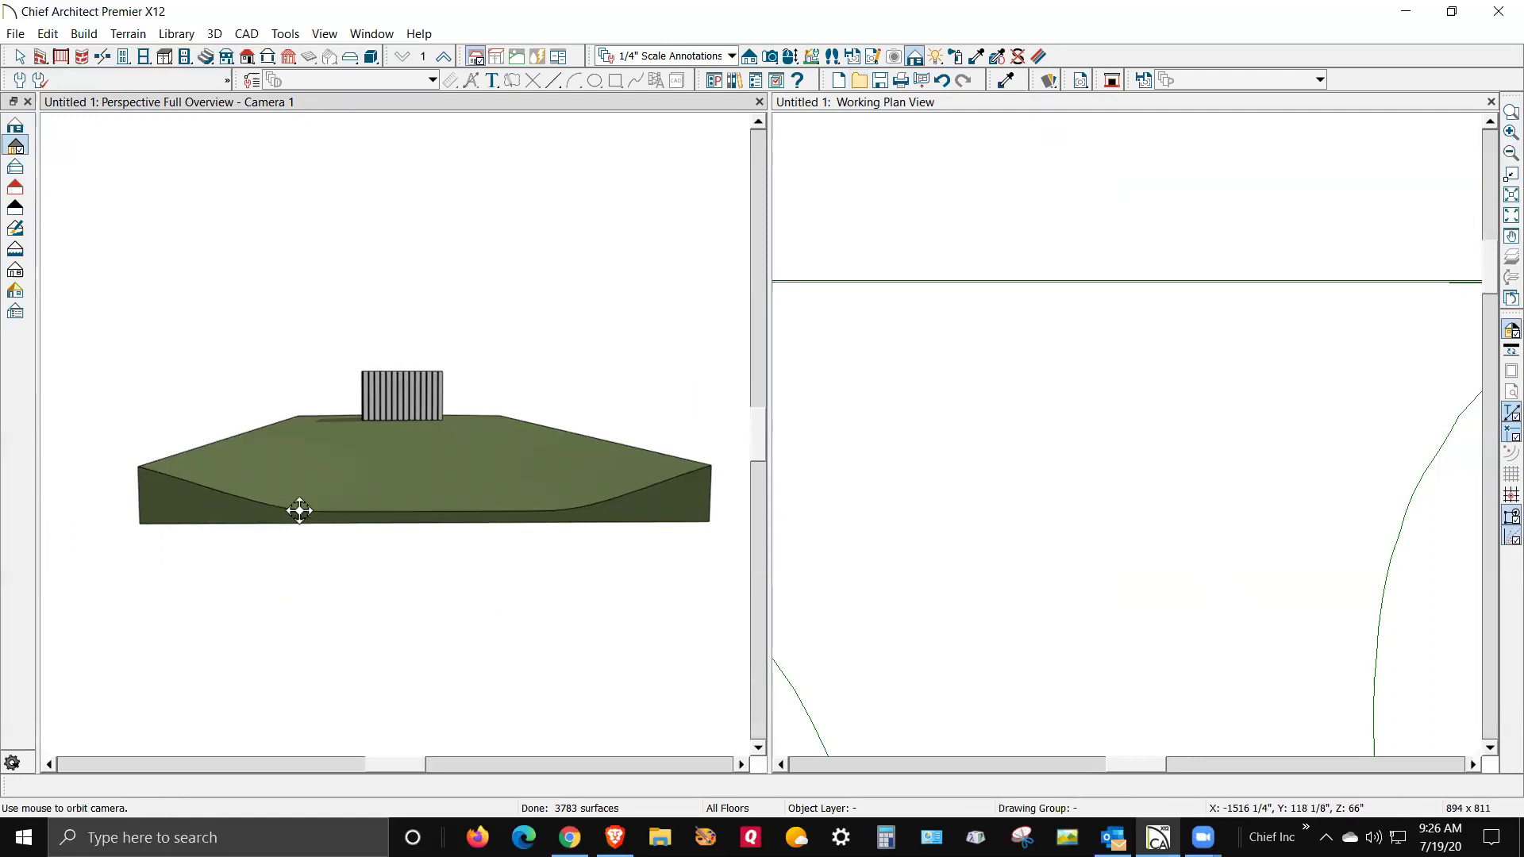
left_click_drag(512, 514, 393, 367)
left_click_drag(645, 400, 526, 594)
scroll(894, 545, "down", 5)
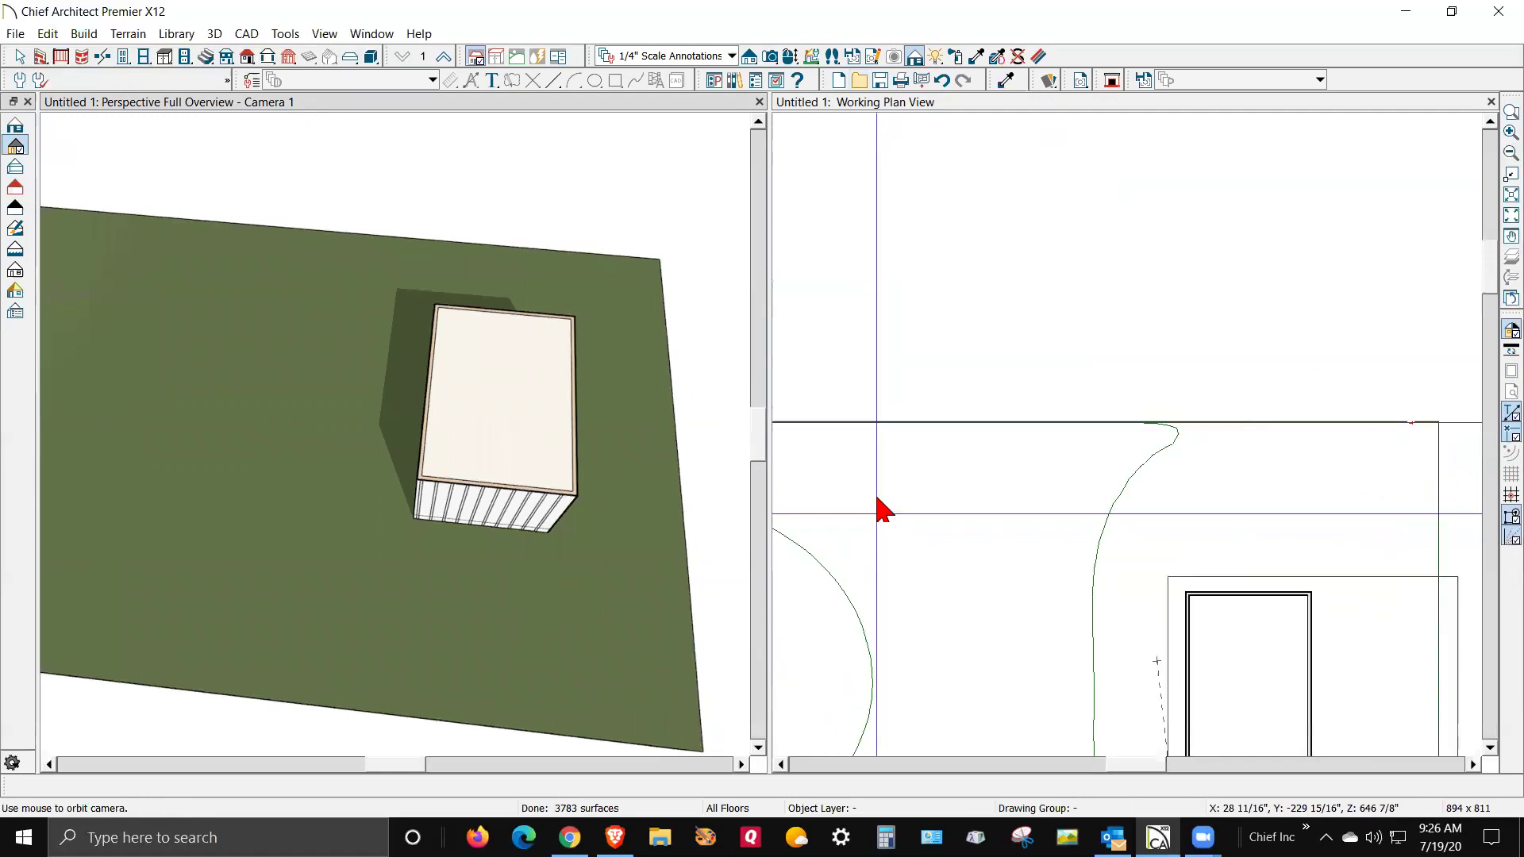
scroll(1083, 492, "up", 3)
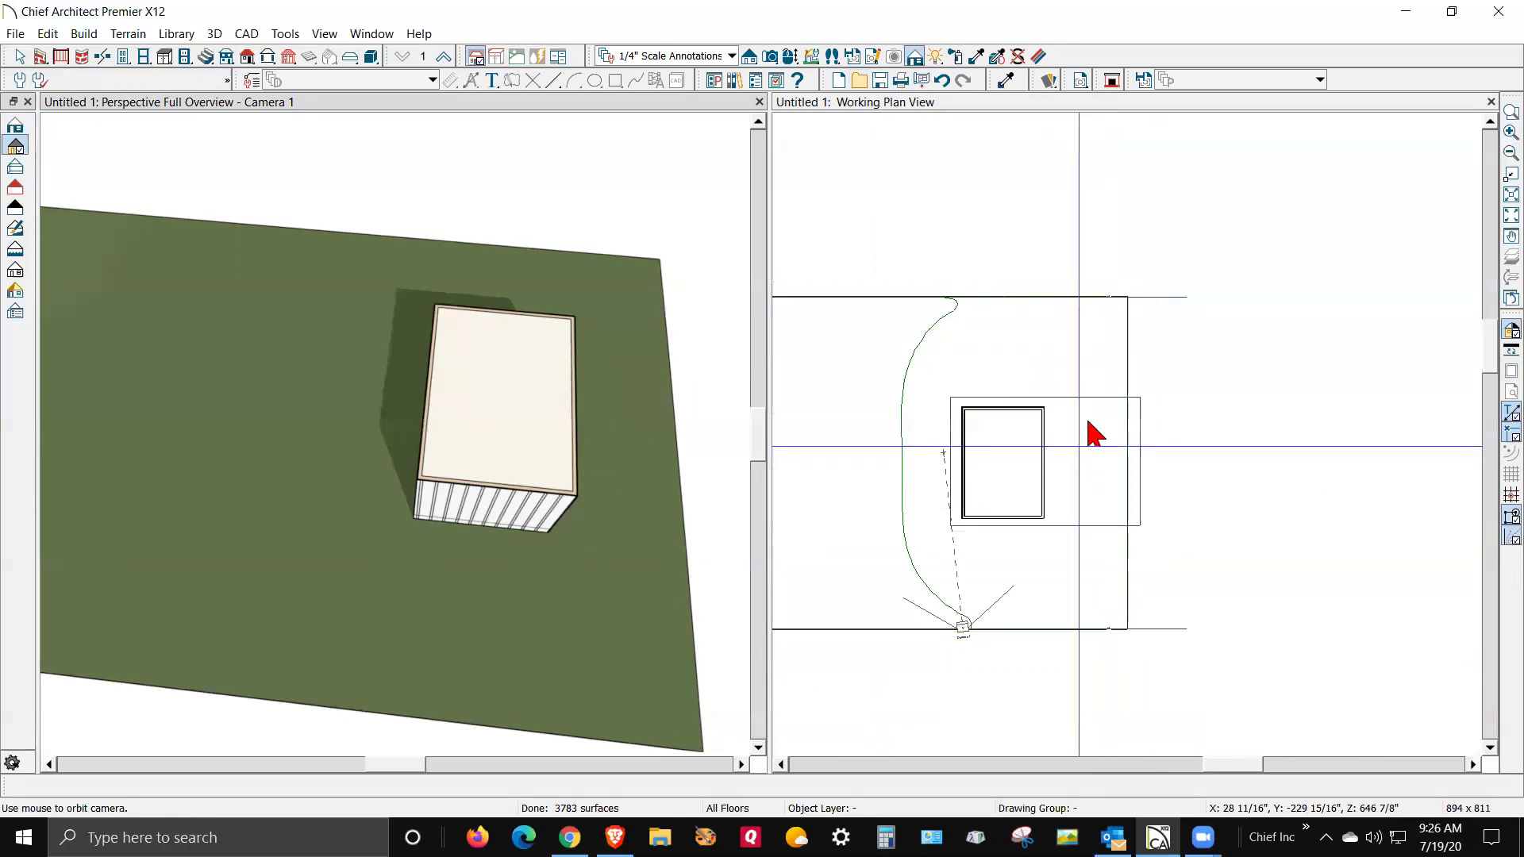
scroll(1316, 441, "down", 5)
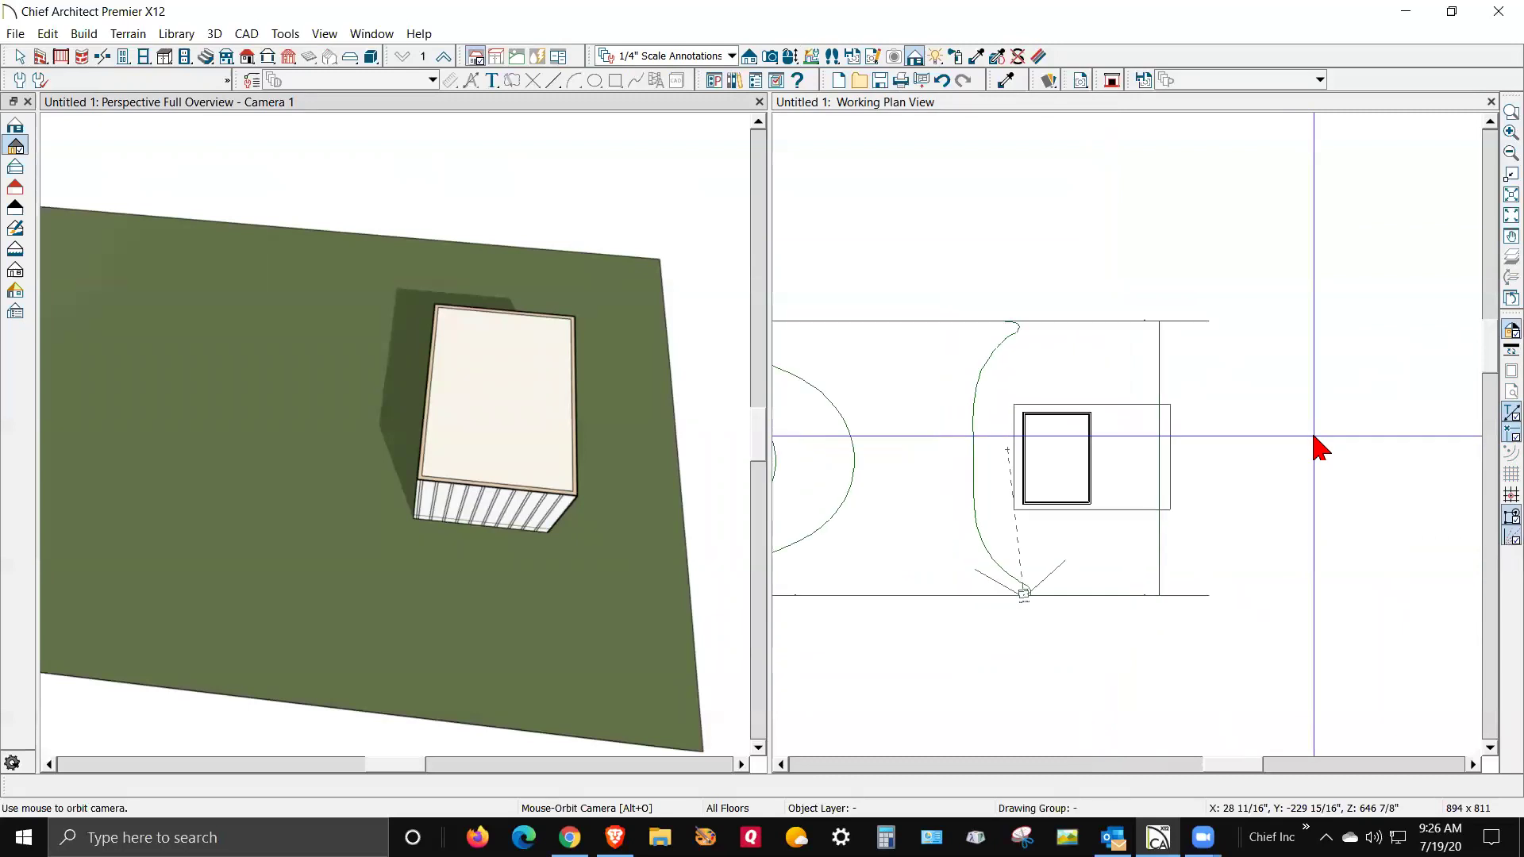
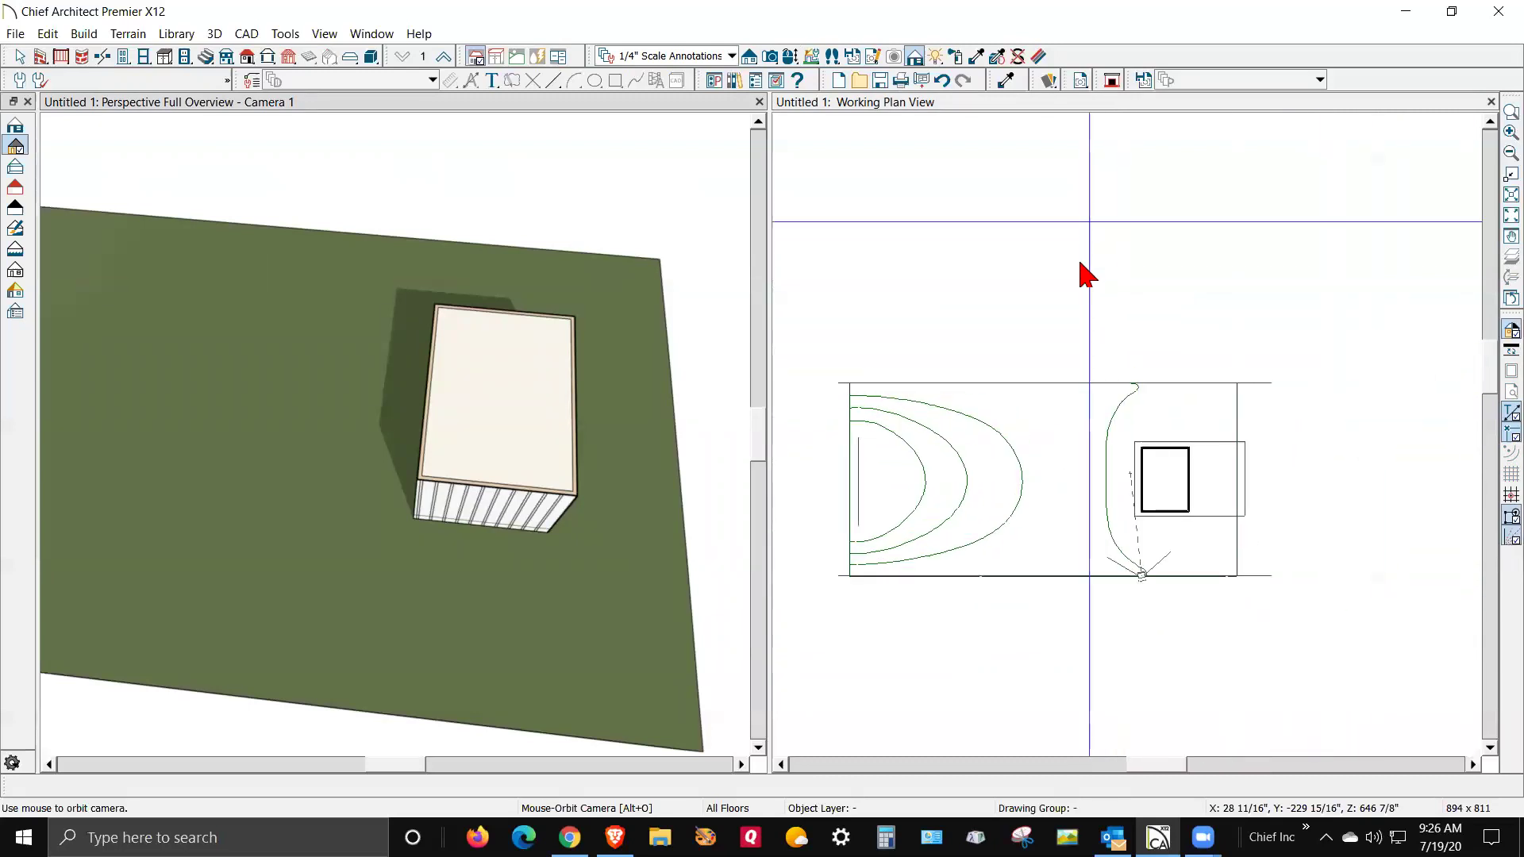
scroll(1061, 486, "up", 1)
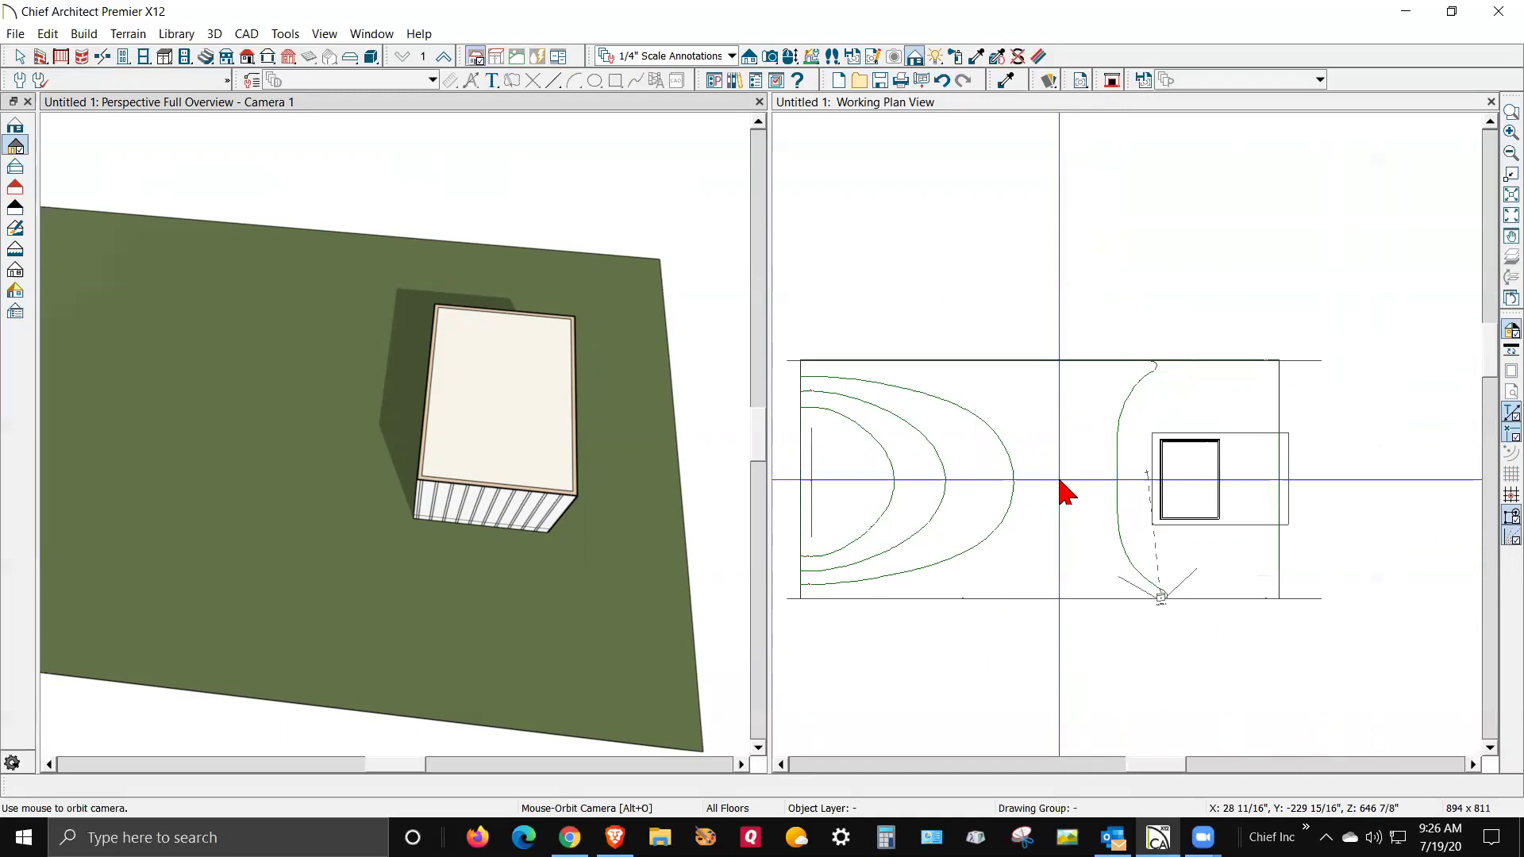
left_click(127, 34)
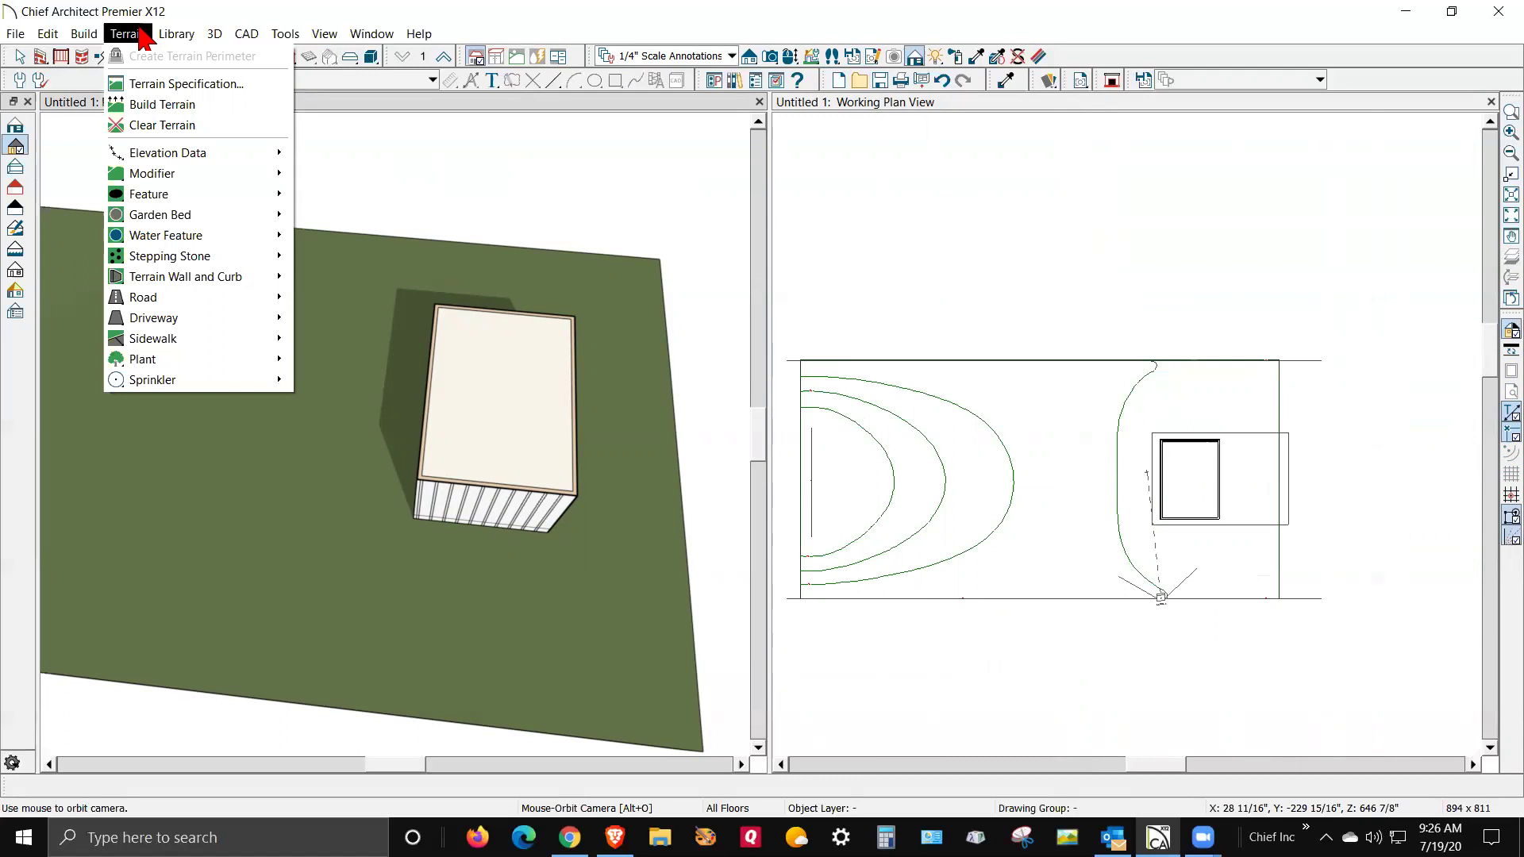
mouse_move(206, 203)
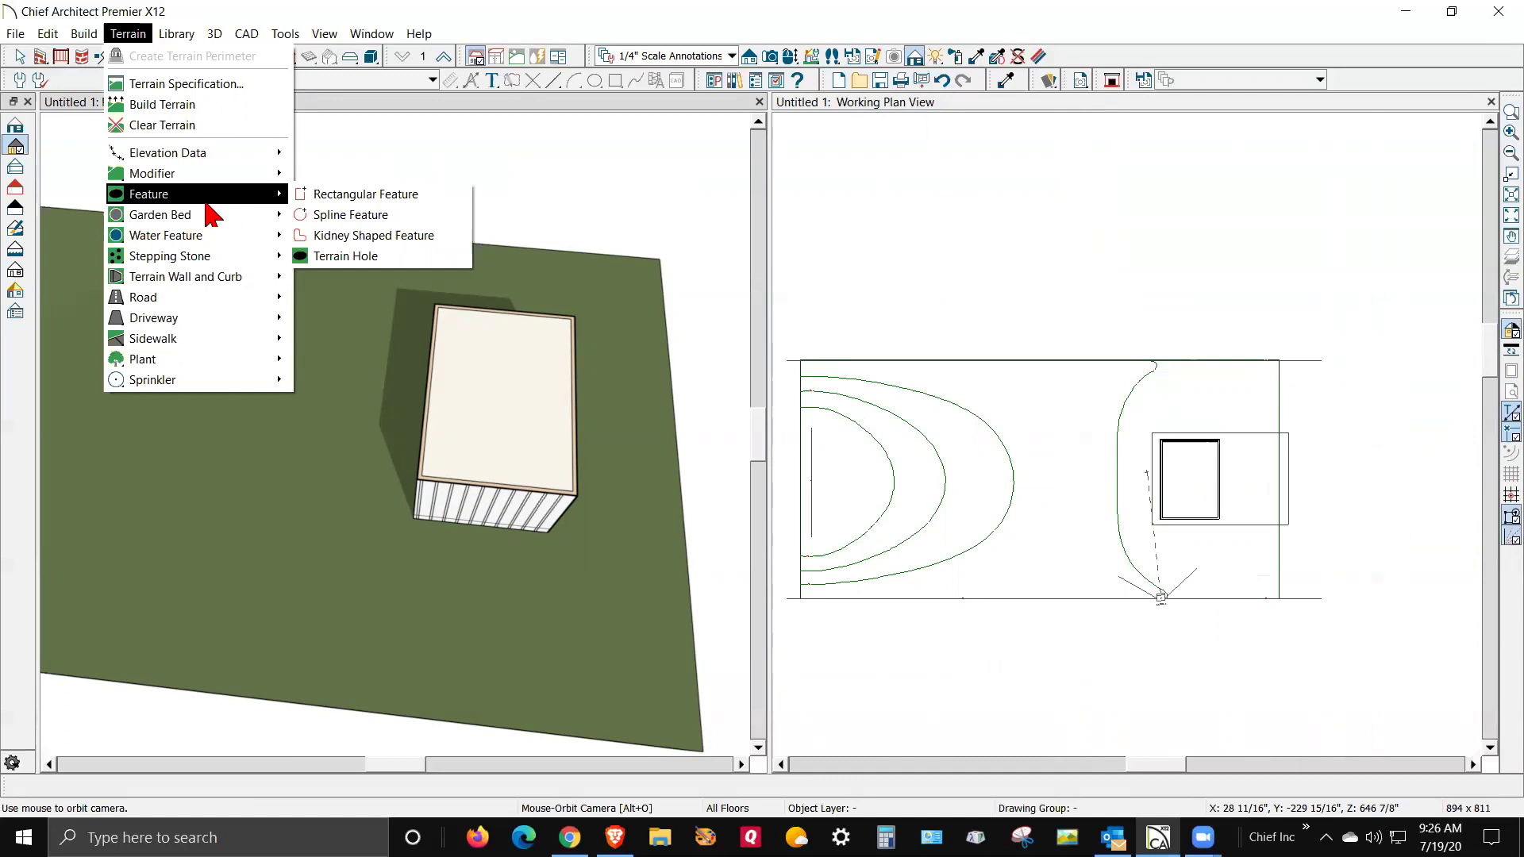
mouse_move(198, 284)
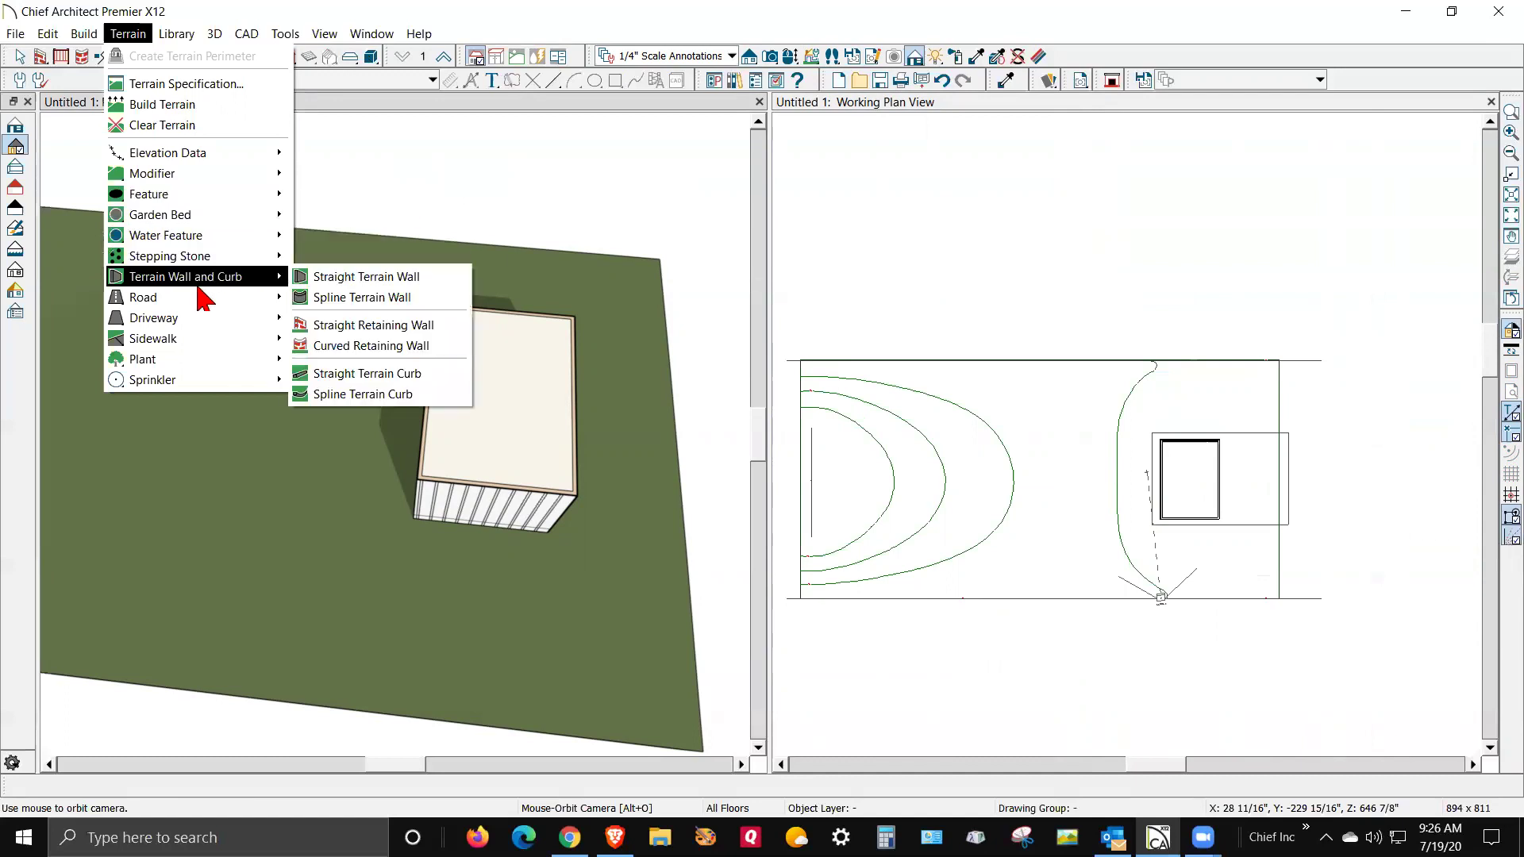
left_click(373, 278)
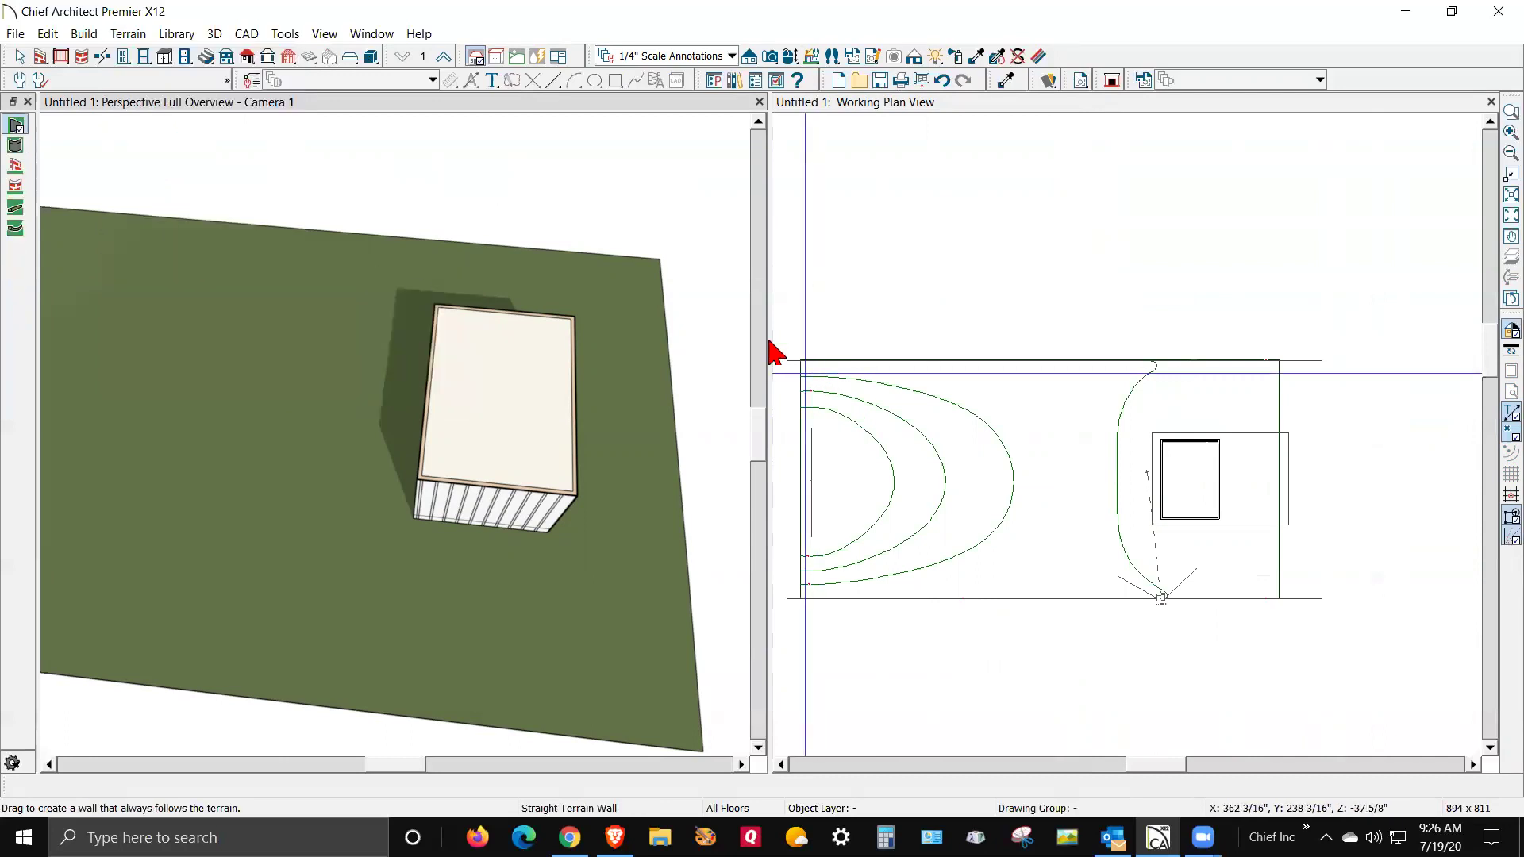
left_click(128, 33)
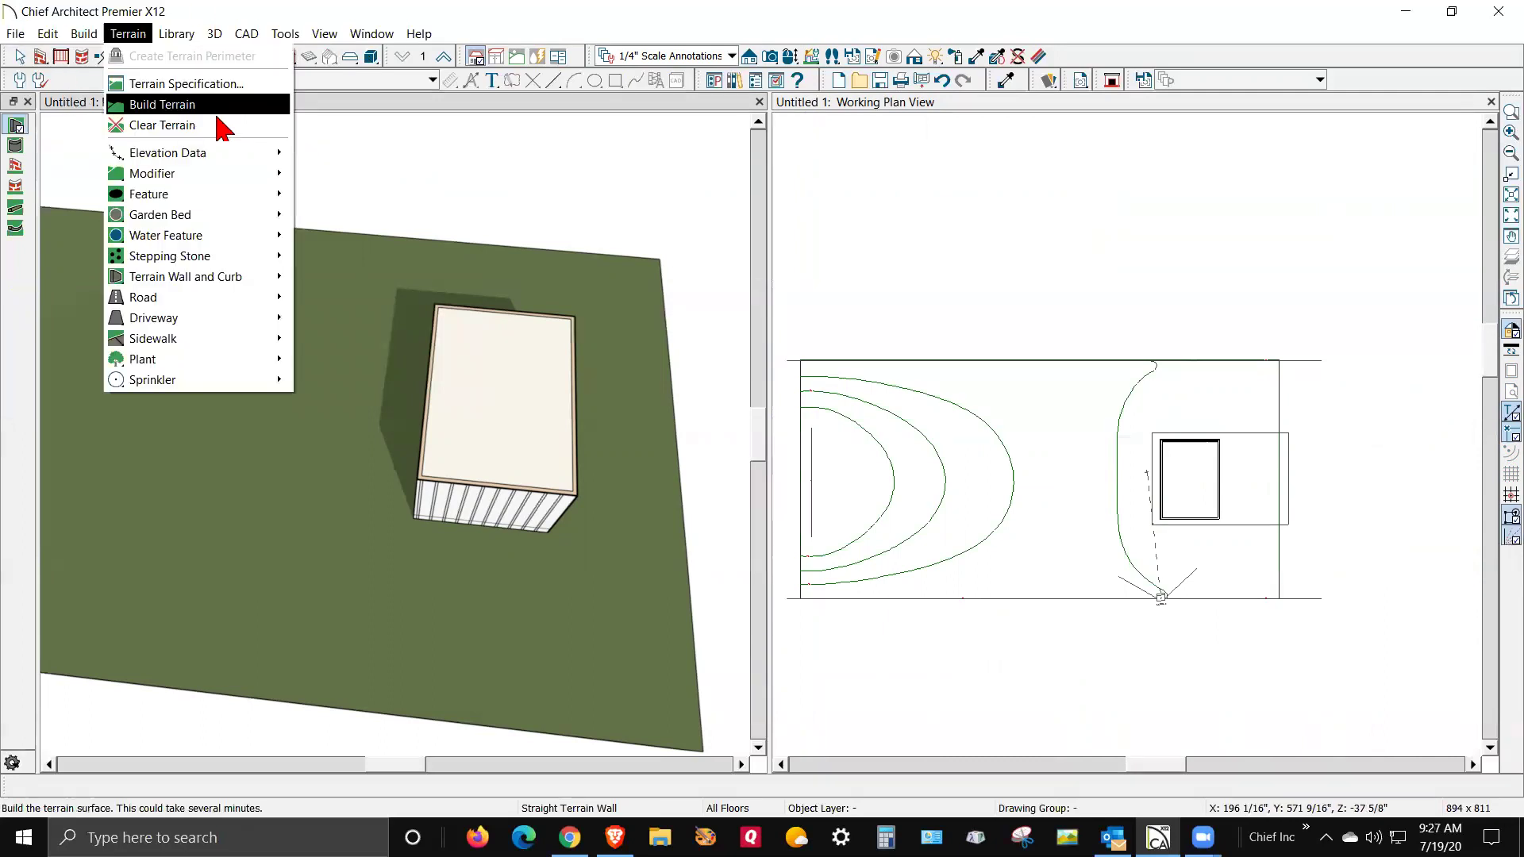
mouse_move(222, 239)
mouse_move(229, 284)
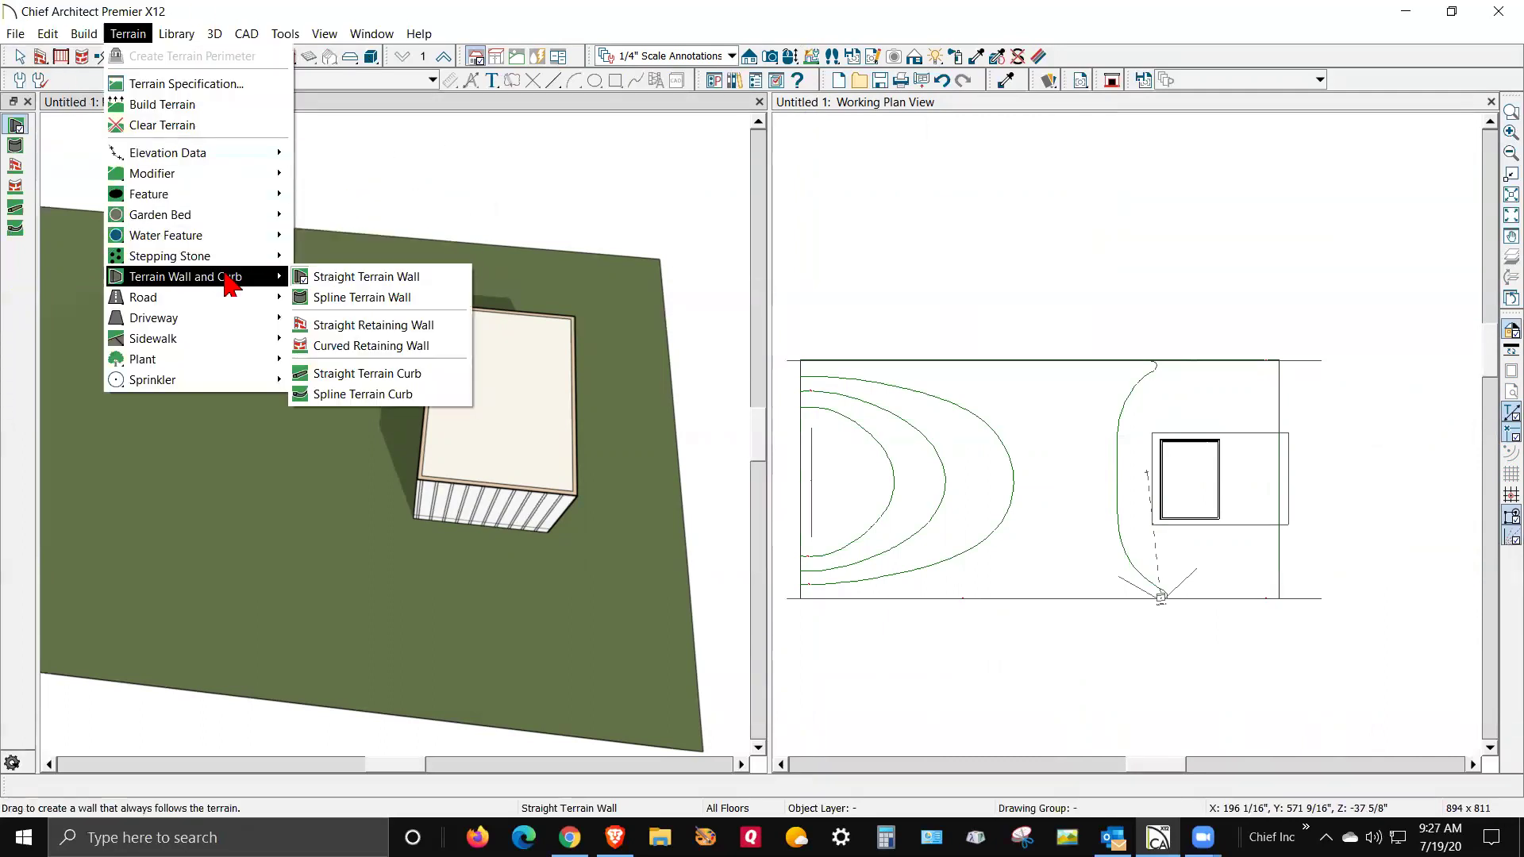
left_click(340, 278)
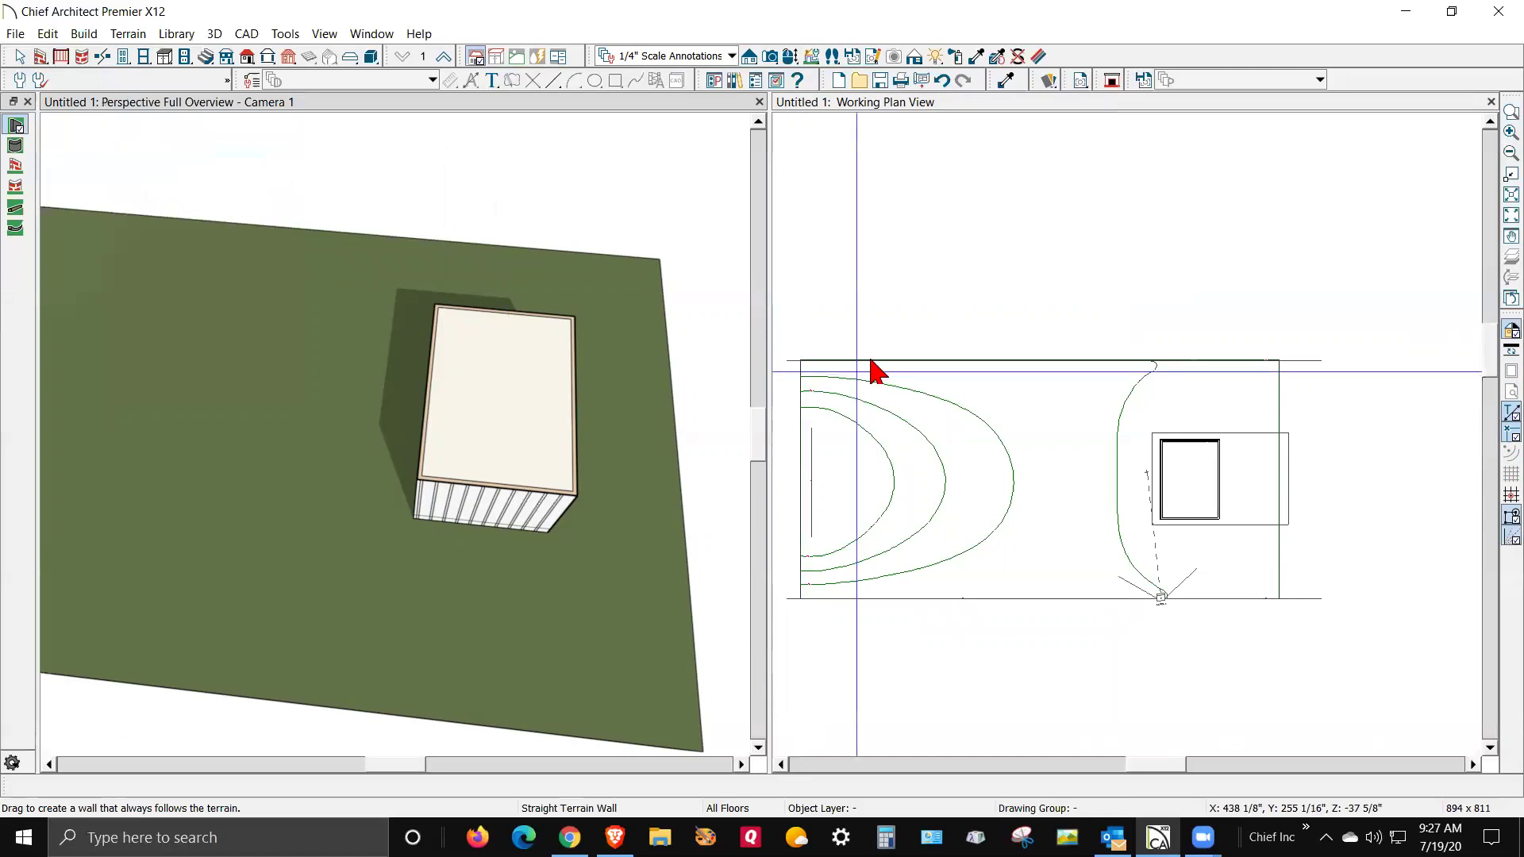
left_click(534, 215)
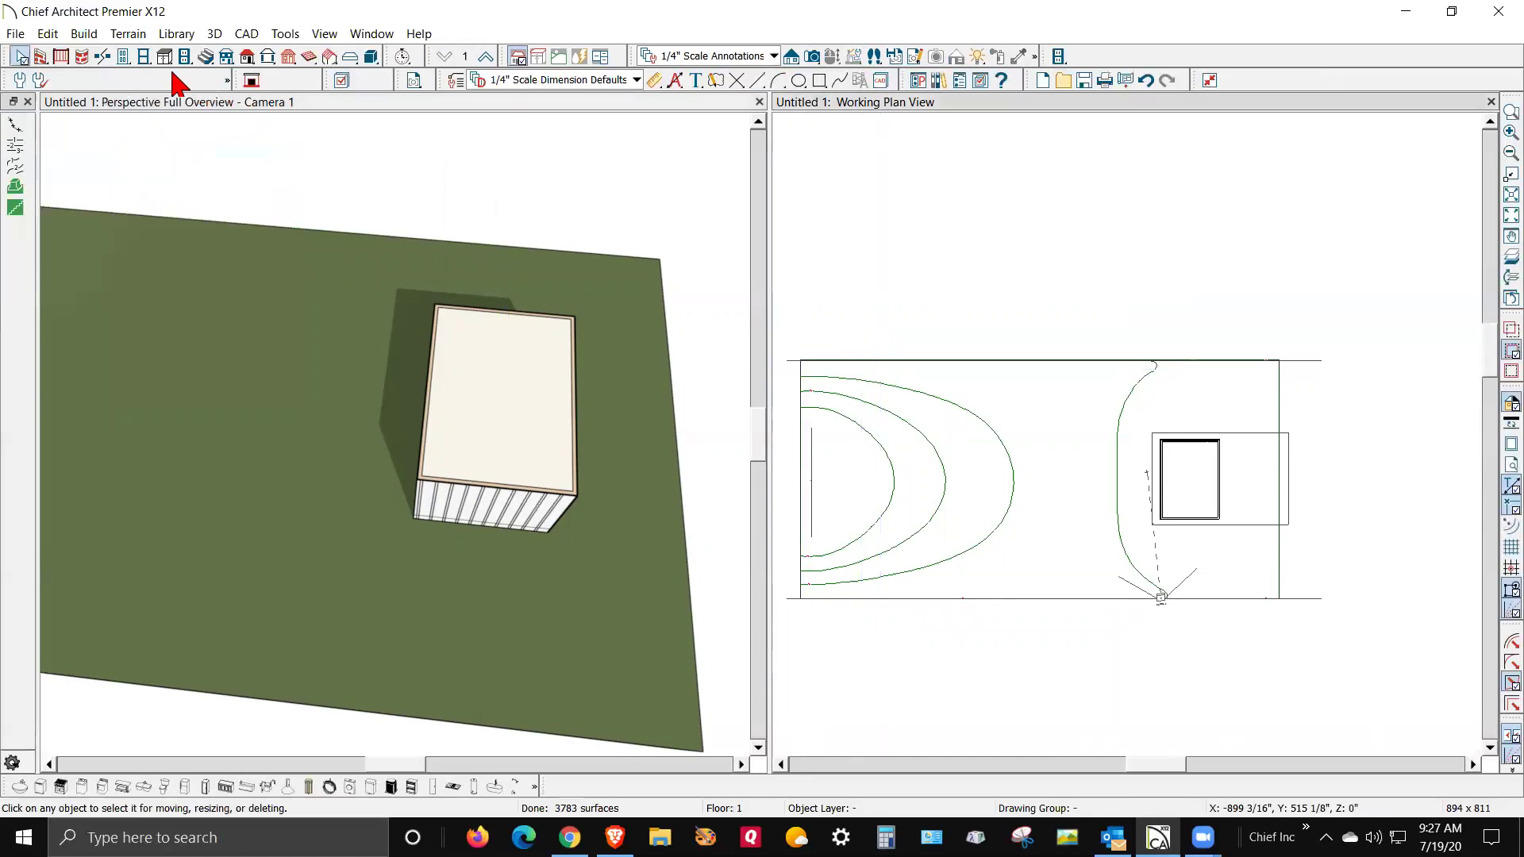
- Draw a straight terrain wall along the terrain's full length, just inside its upper edge in the plan view
left_click(128, 33)
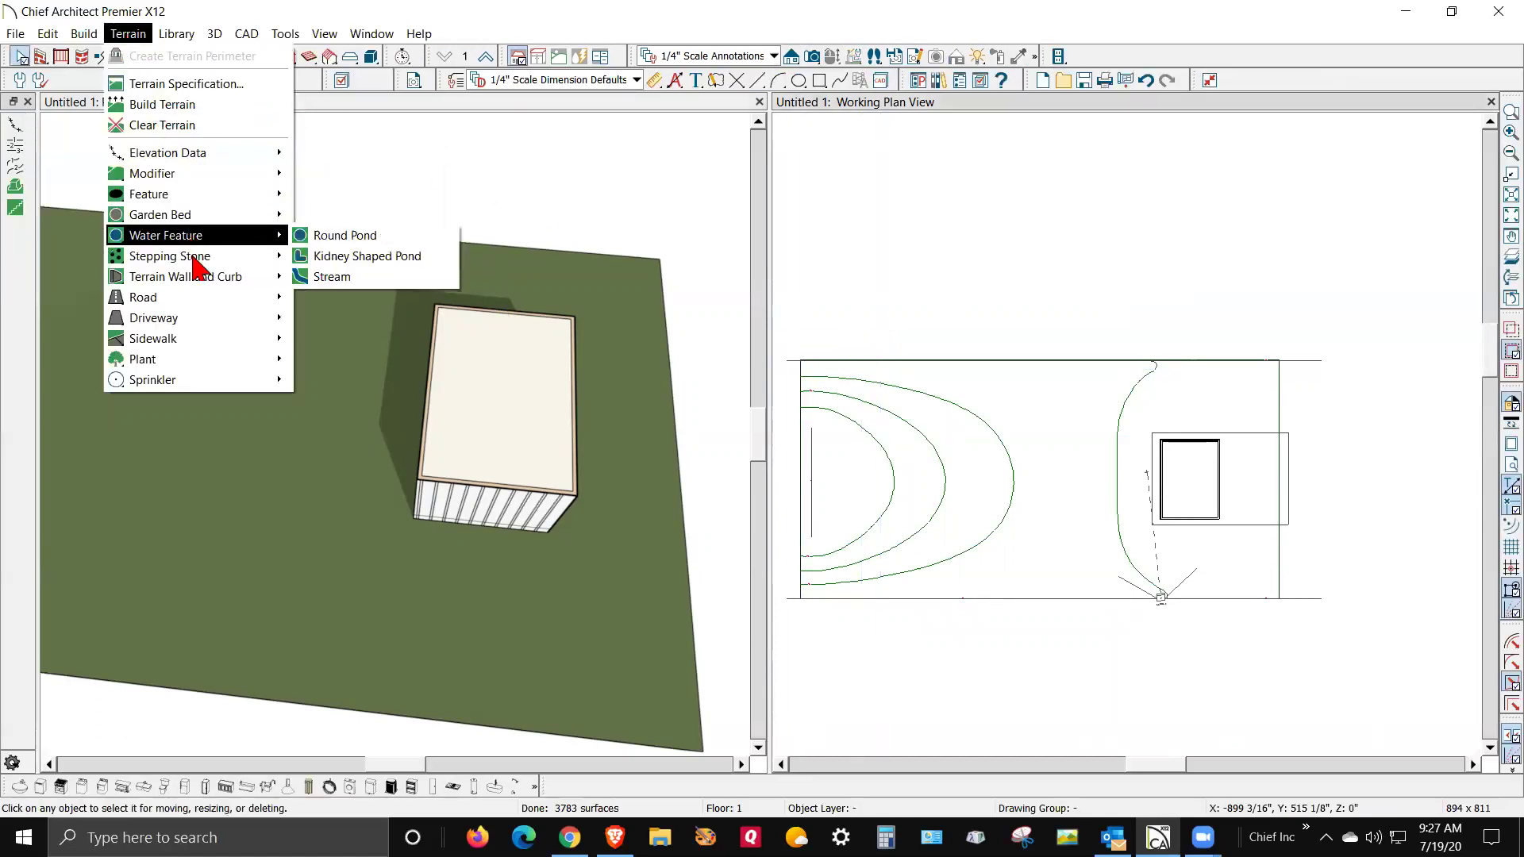
mouse_move(262, 276)
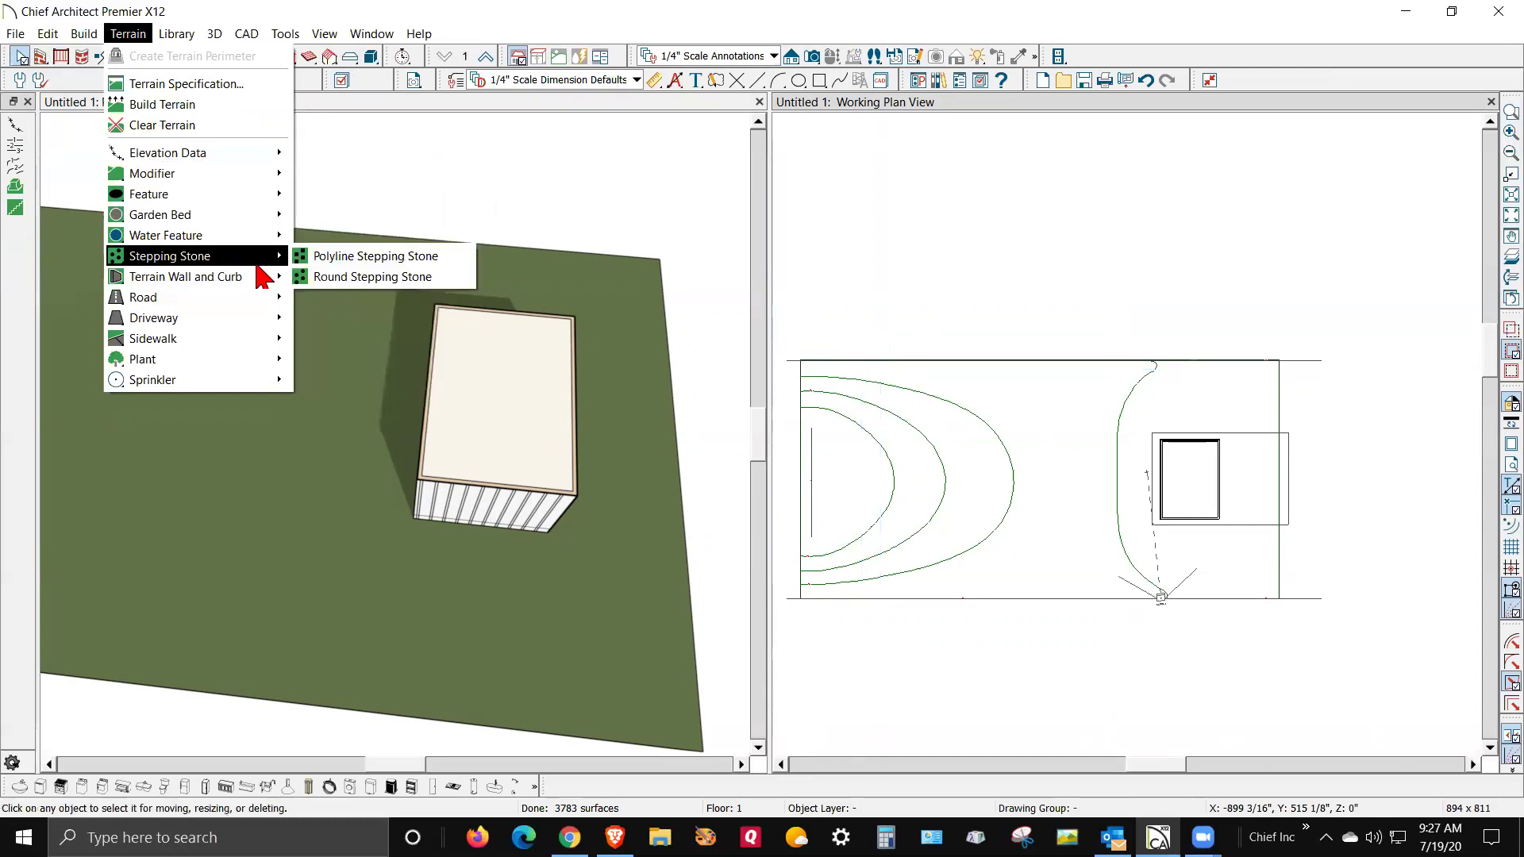
left_click(347, 279)
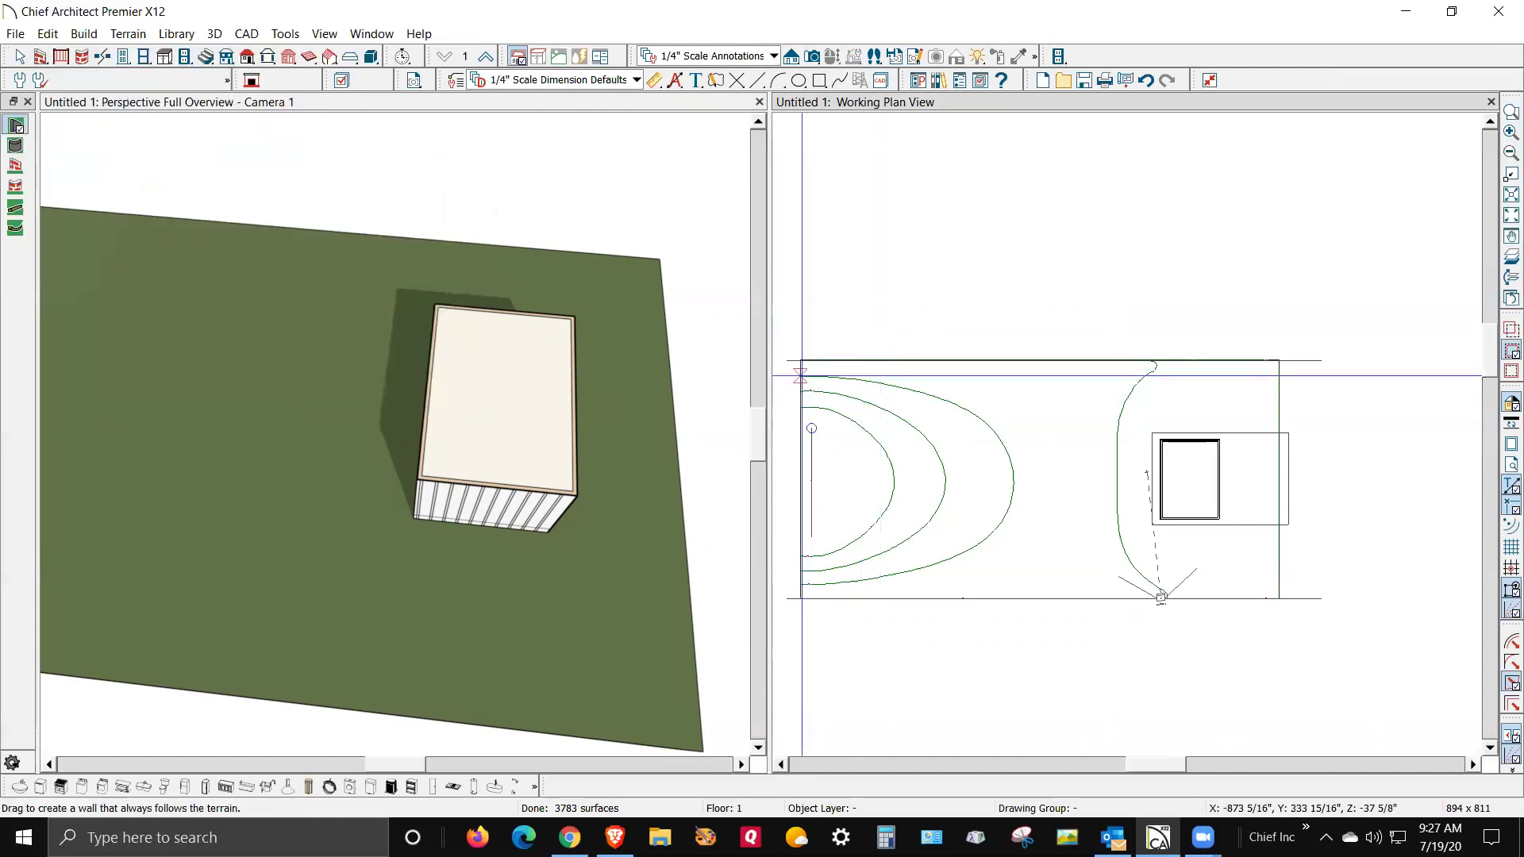
left_click_drag(791, 374, 1303, 384)
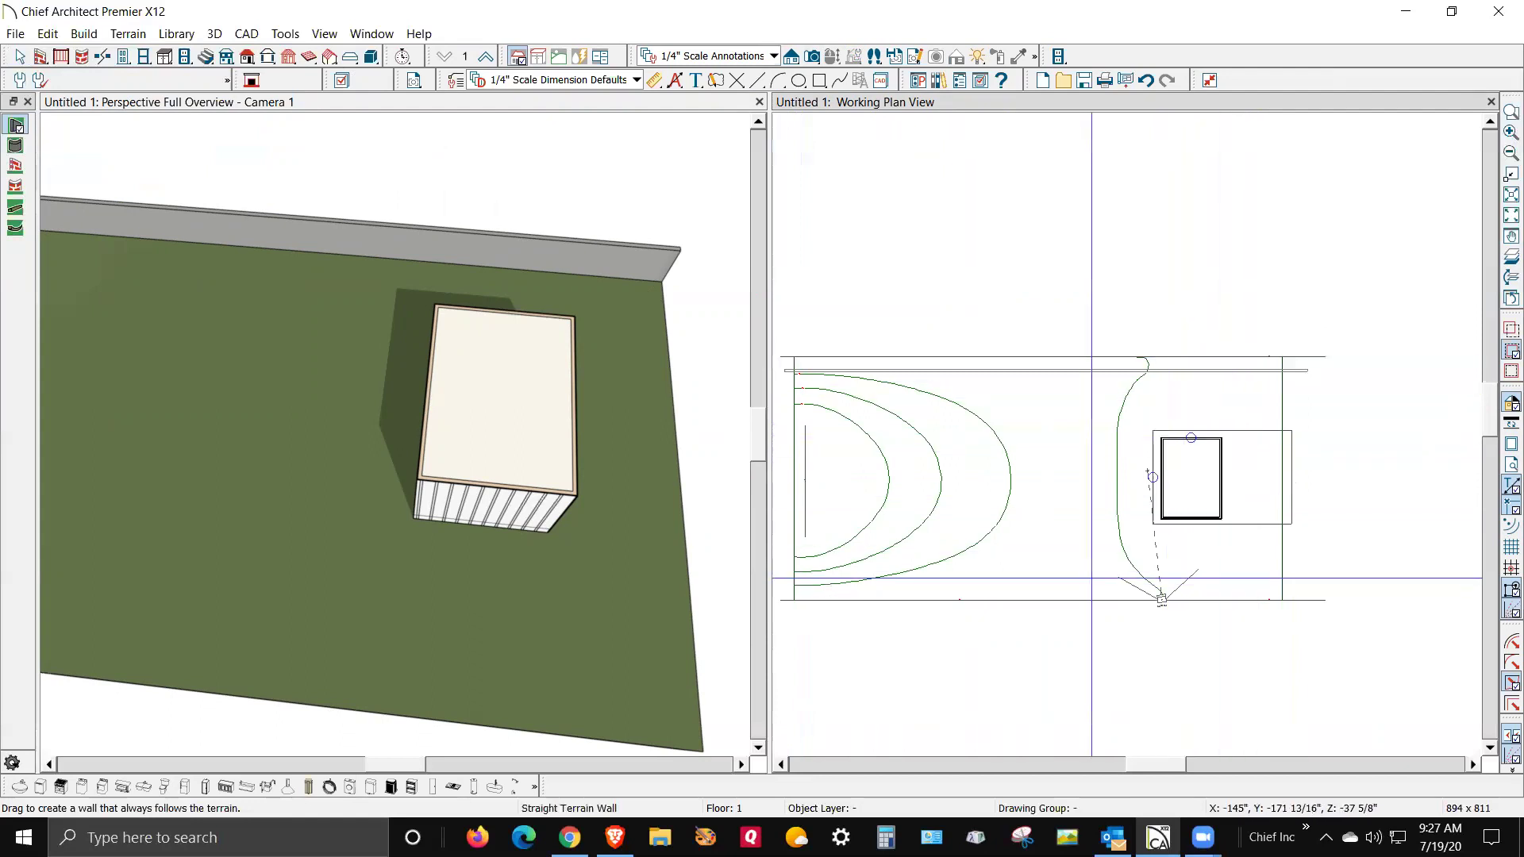
scroll(1159, 400, "up", 2)
scroll(1116, 357, "up", 1)
key("space")
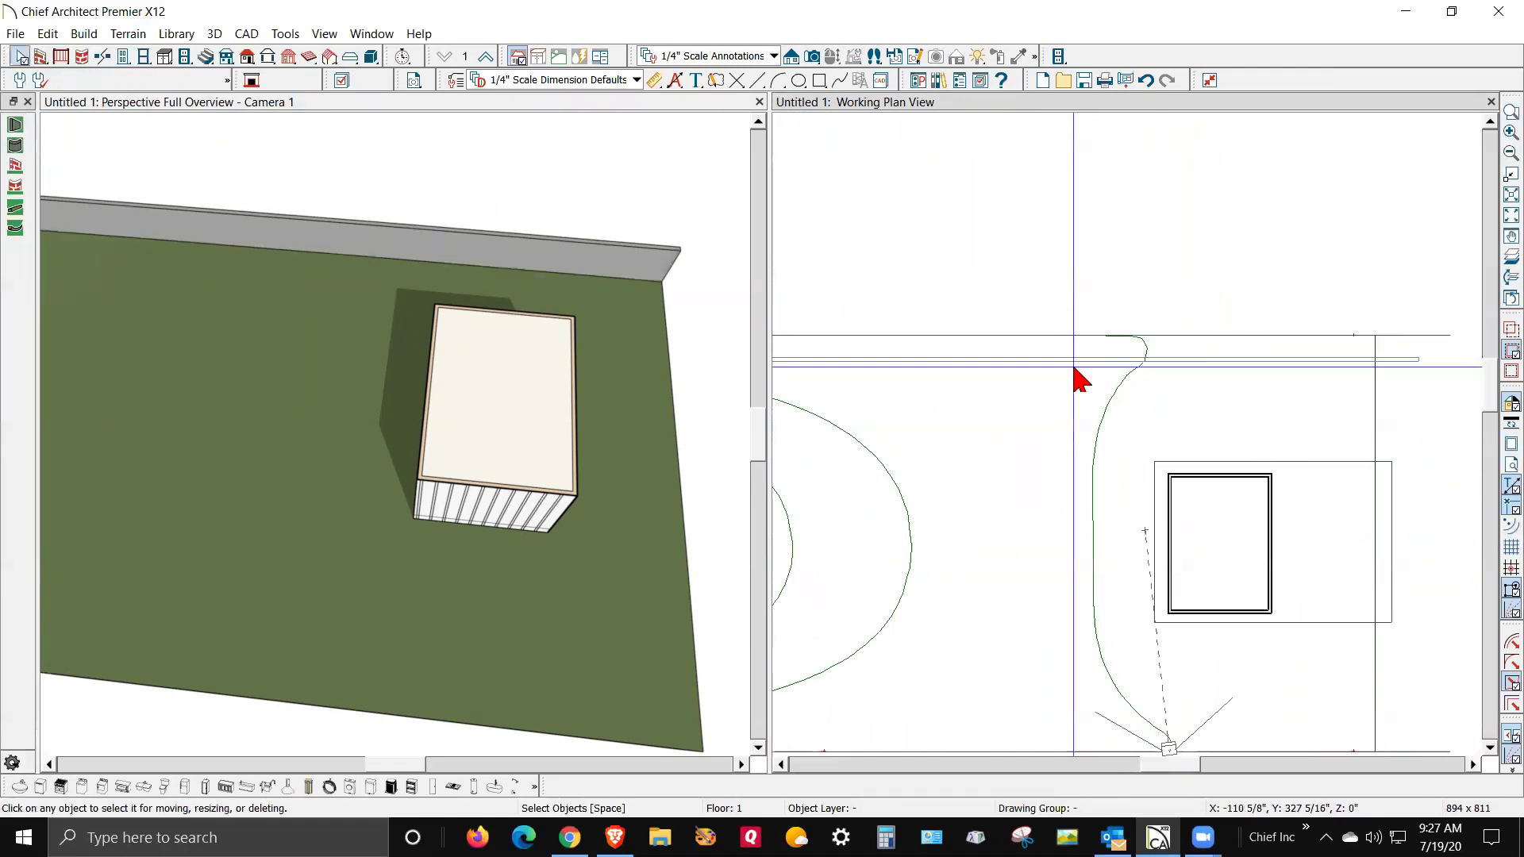
- Set the elevation of the horizontal elevation line along the terrain's upper edge to -8', viewing the terrain wall side in 3D
scroll(1075, 369, "down", 1)
left_click(624, 218)
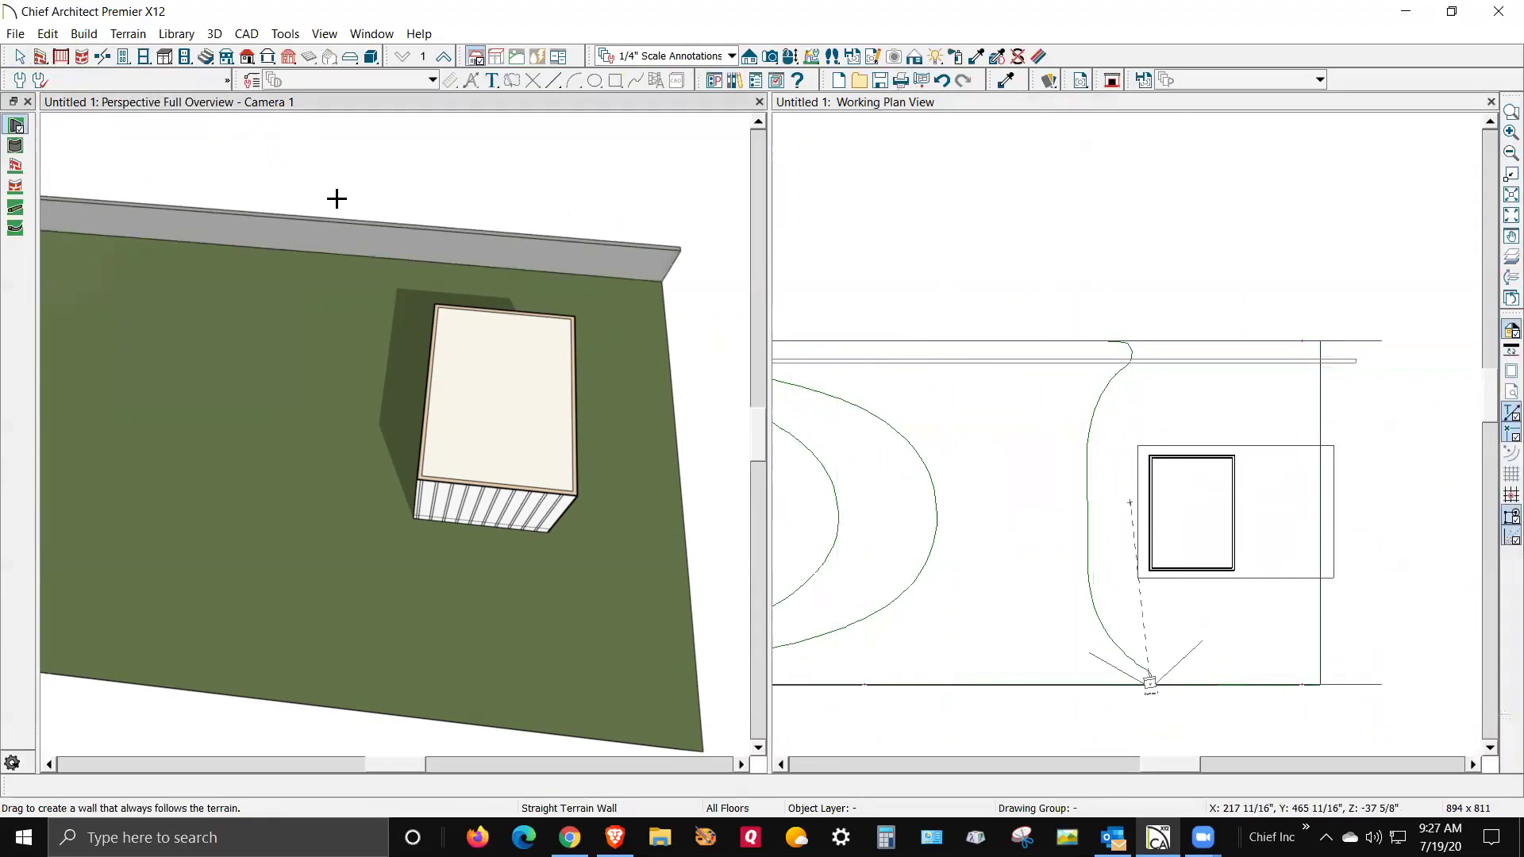
left_click(783, 54)
left_click_drag(653, 374, 624, 415)
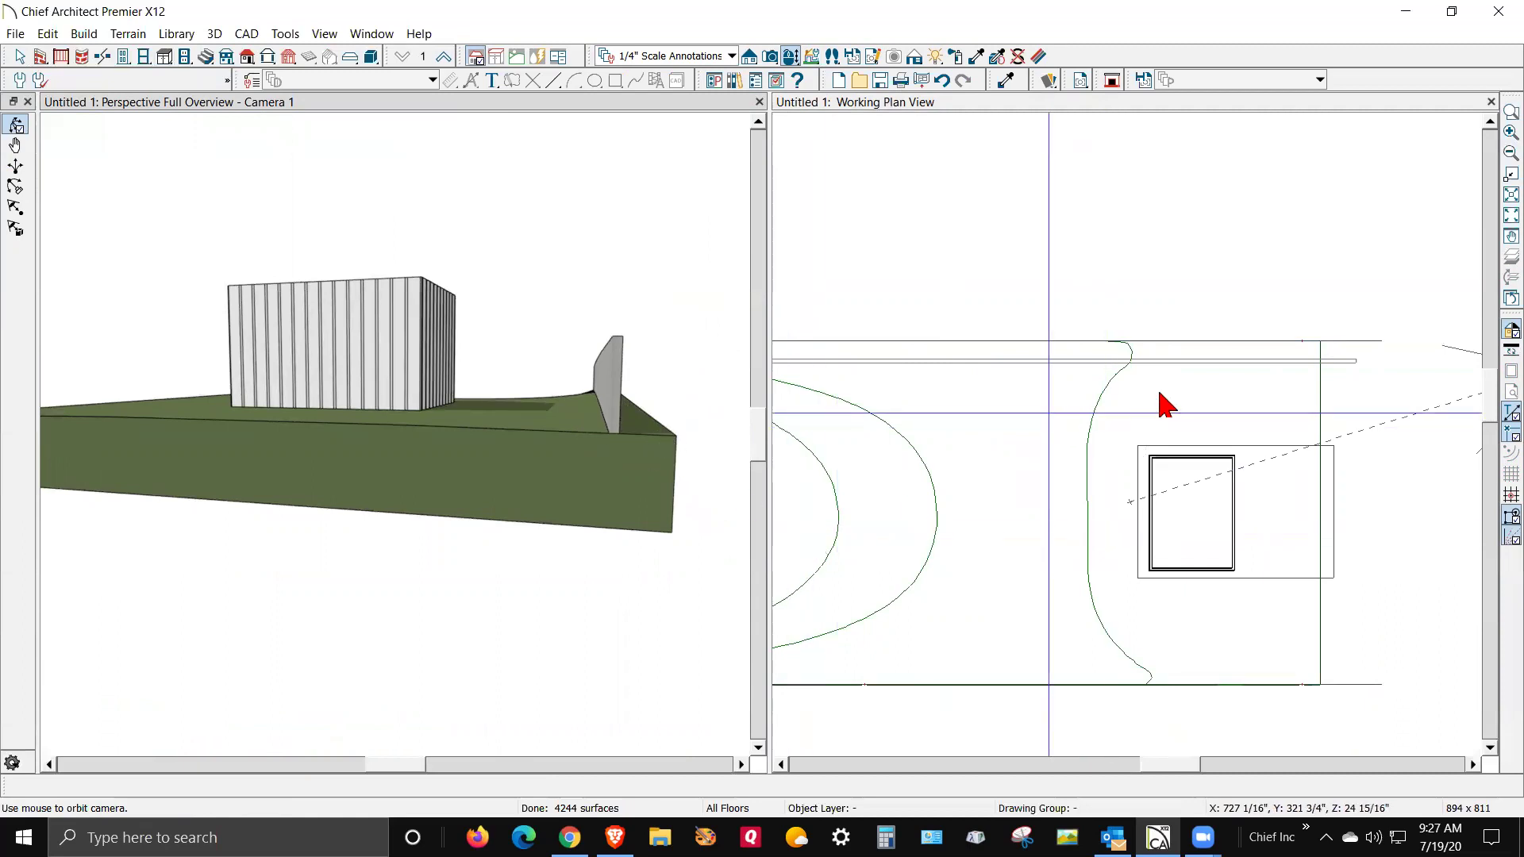
left_click(1302, 357)
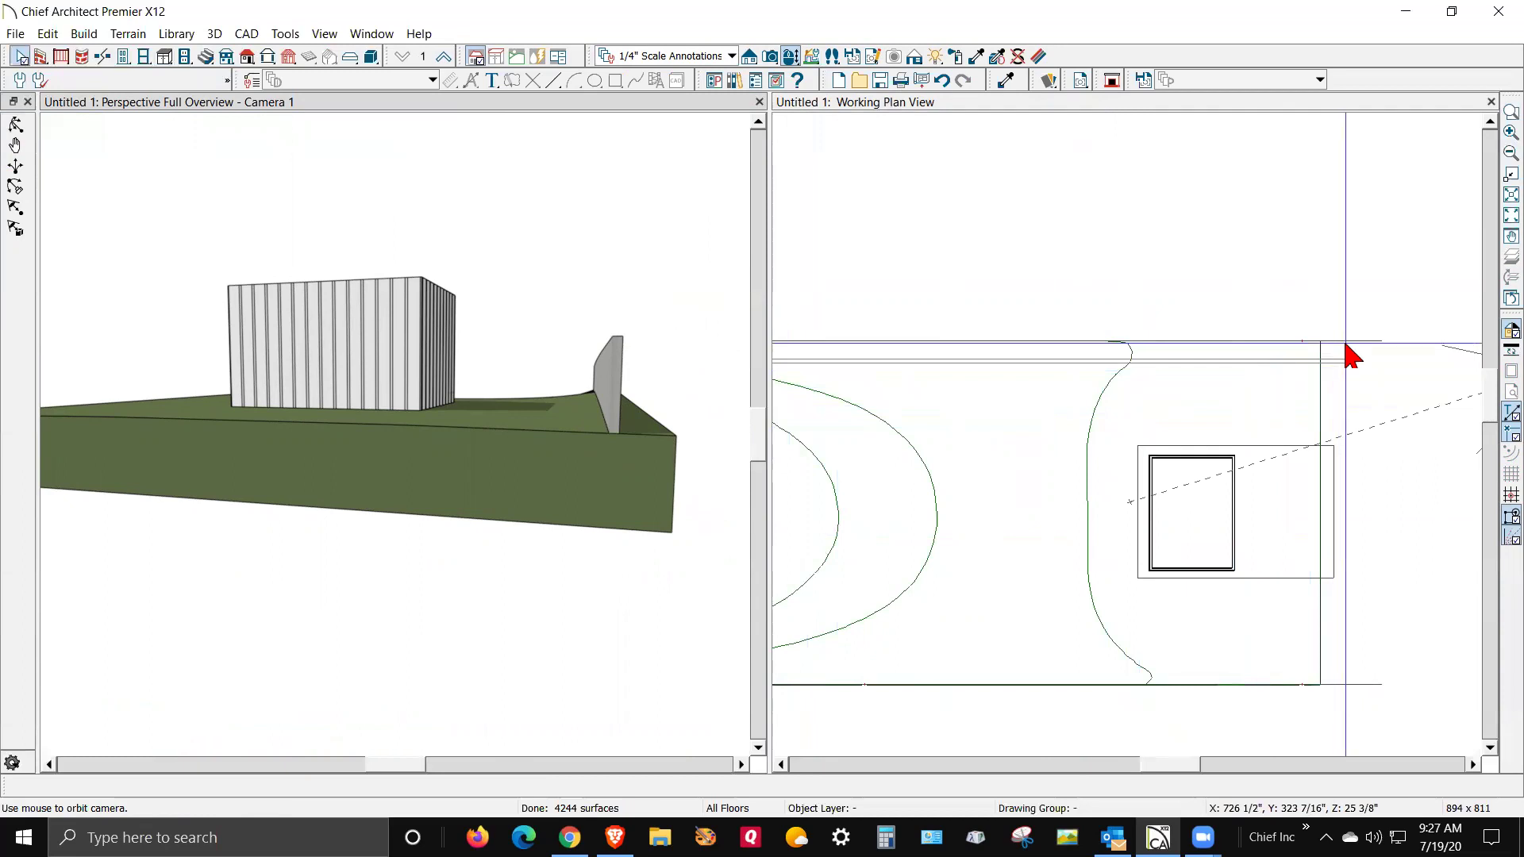
double_click(1339, 347)
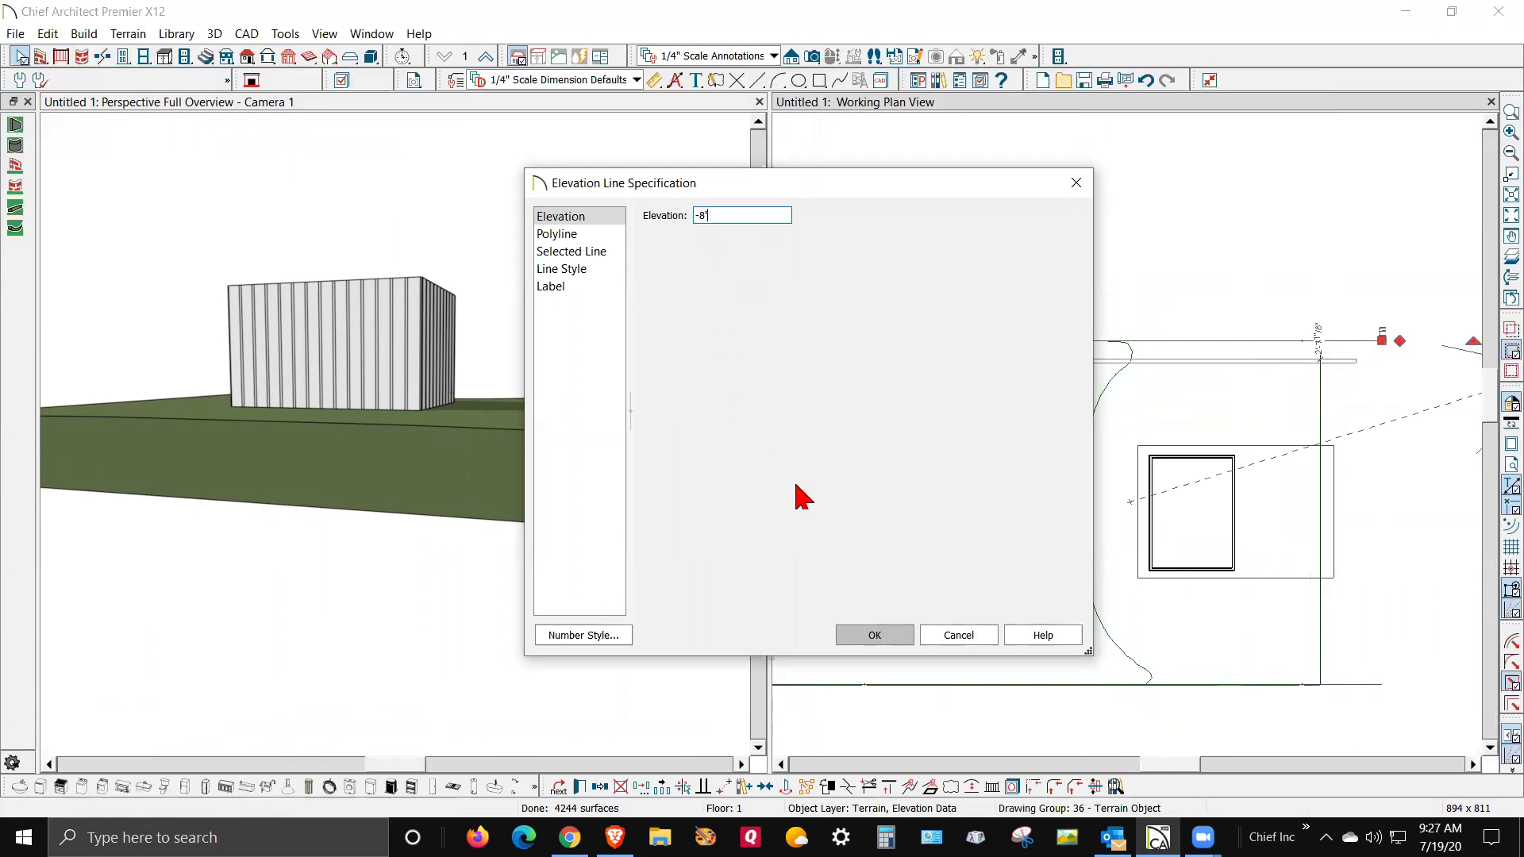
left_click(875, 635)
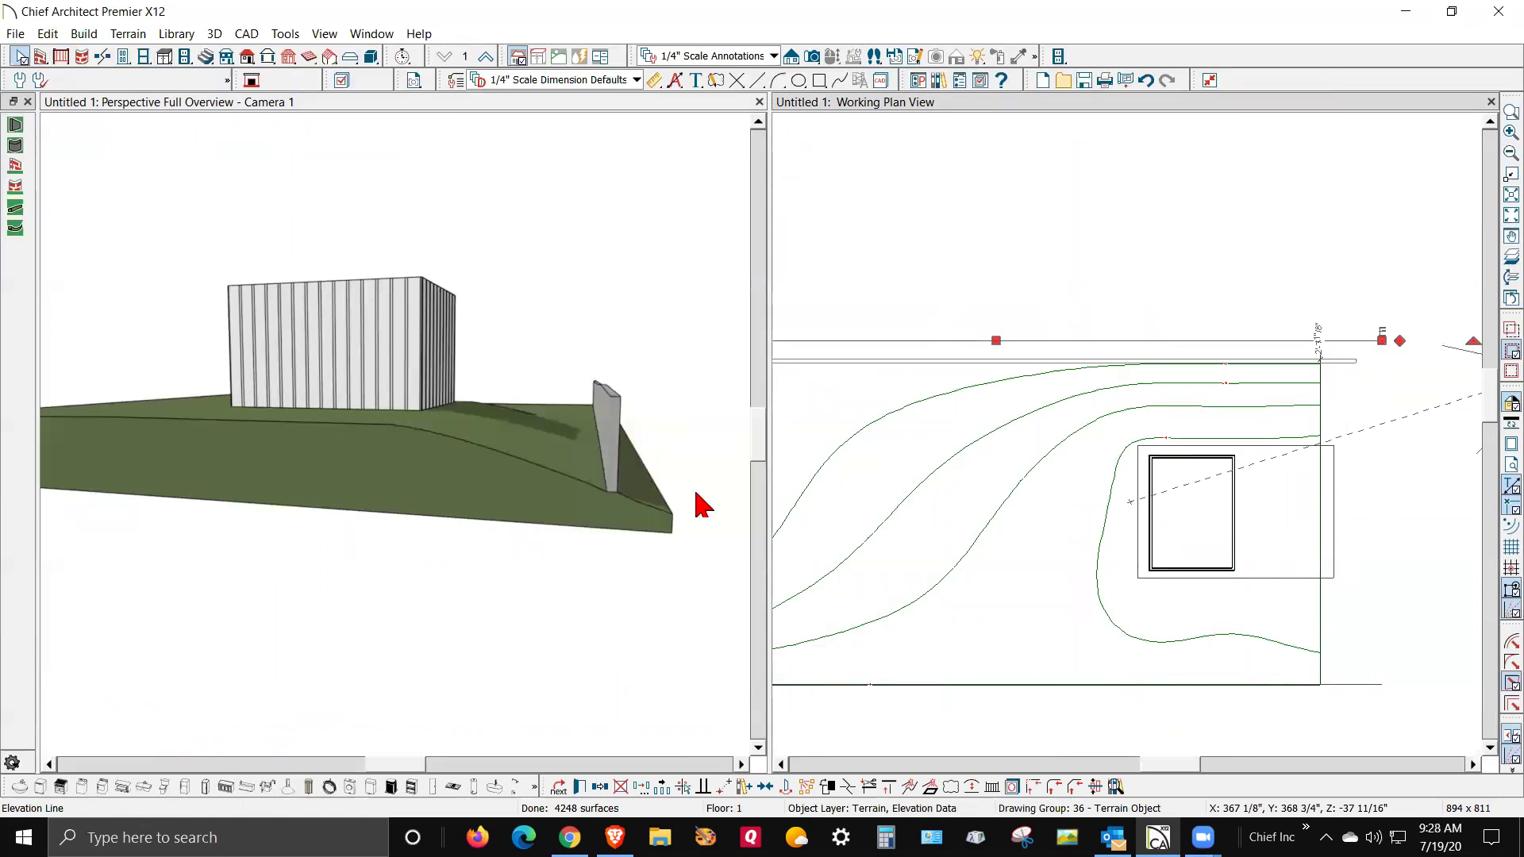
scroll(1063, 380, "up", 1)
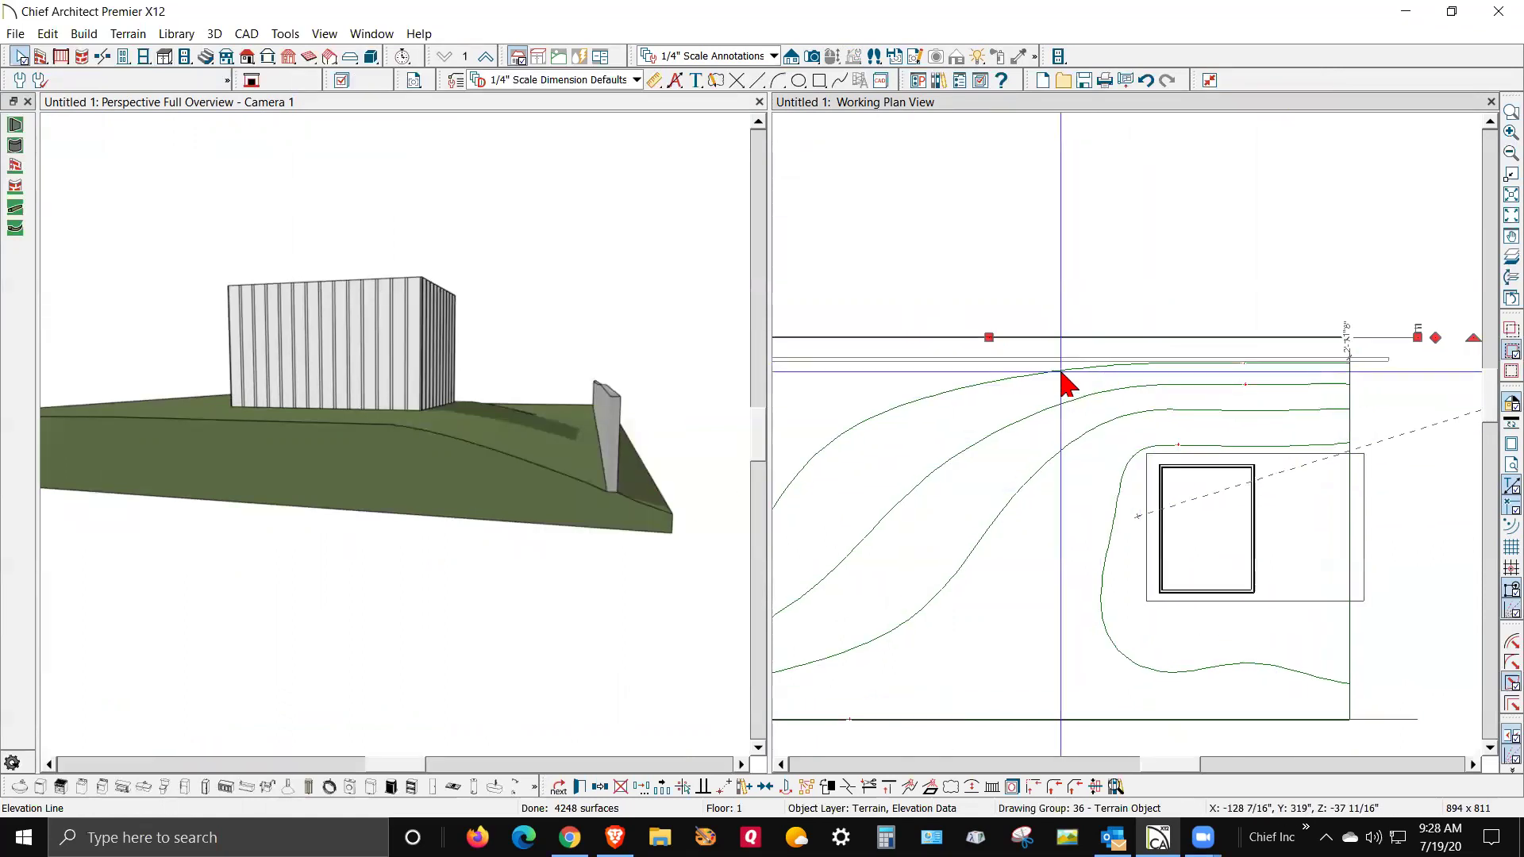
scroll(1198, 379, "down", 2)
scroll(1140, 381, "up", 1)
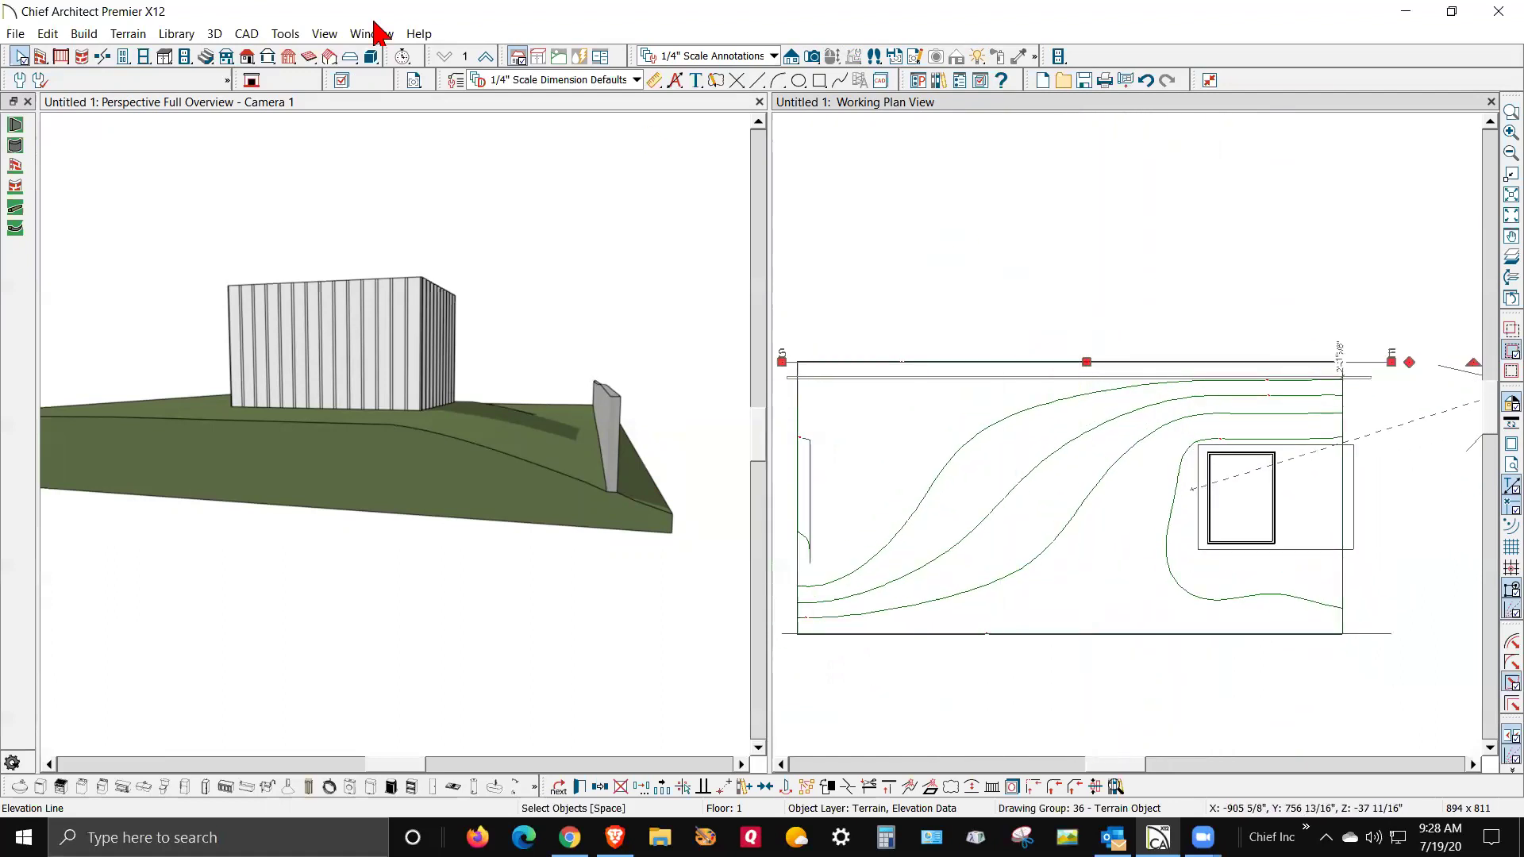
- Draw a straight terrain break along the terrain wall, starting just outside the terrain's left edge in the plan
left_click(129, 35)
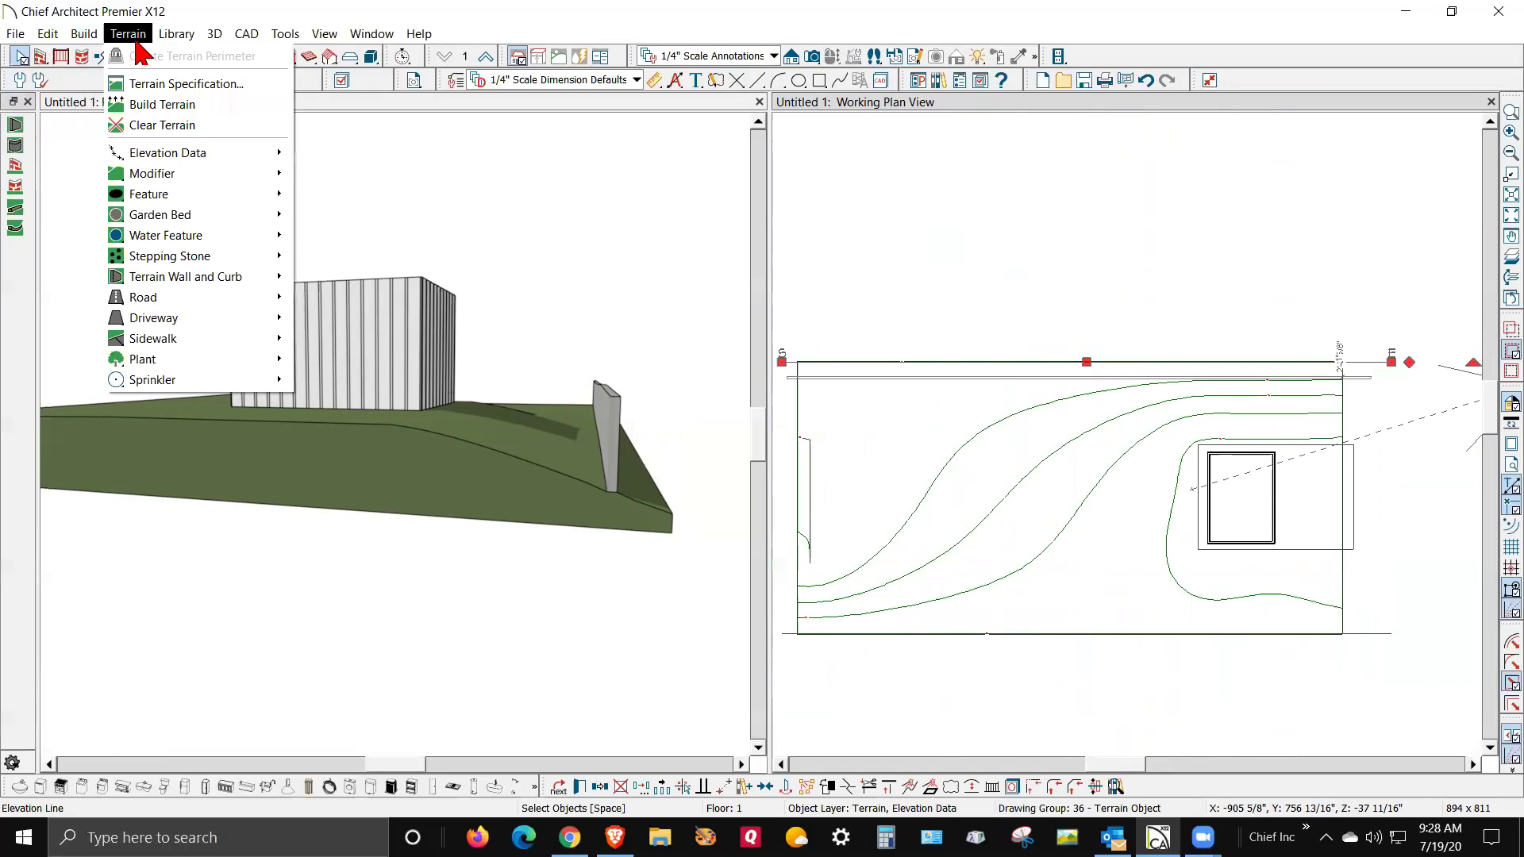
mouse_move(238, 153)
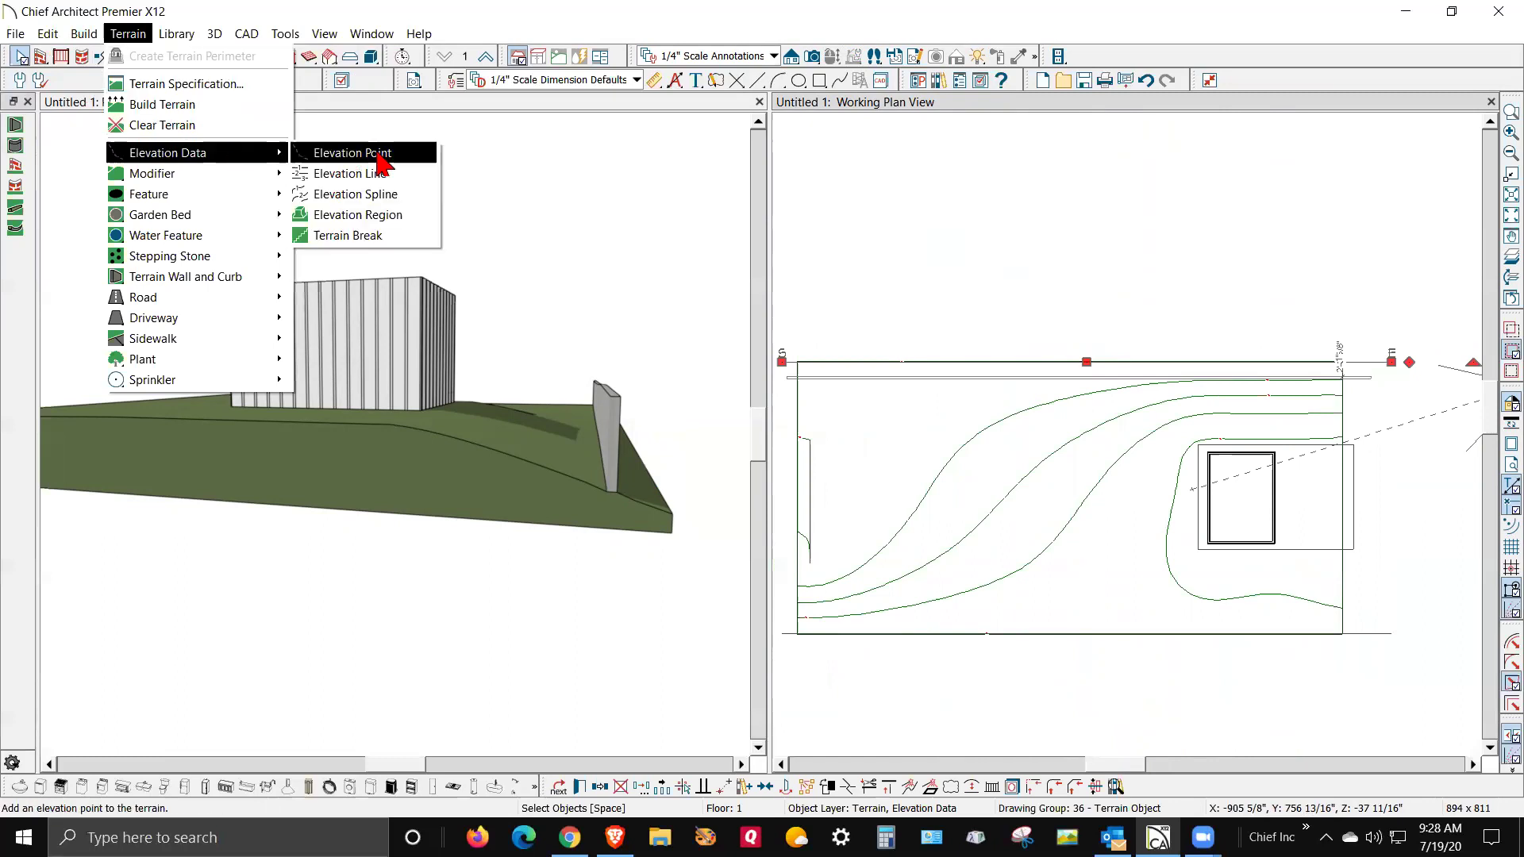
left_click(394, 238)
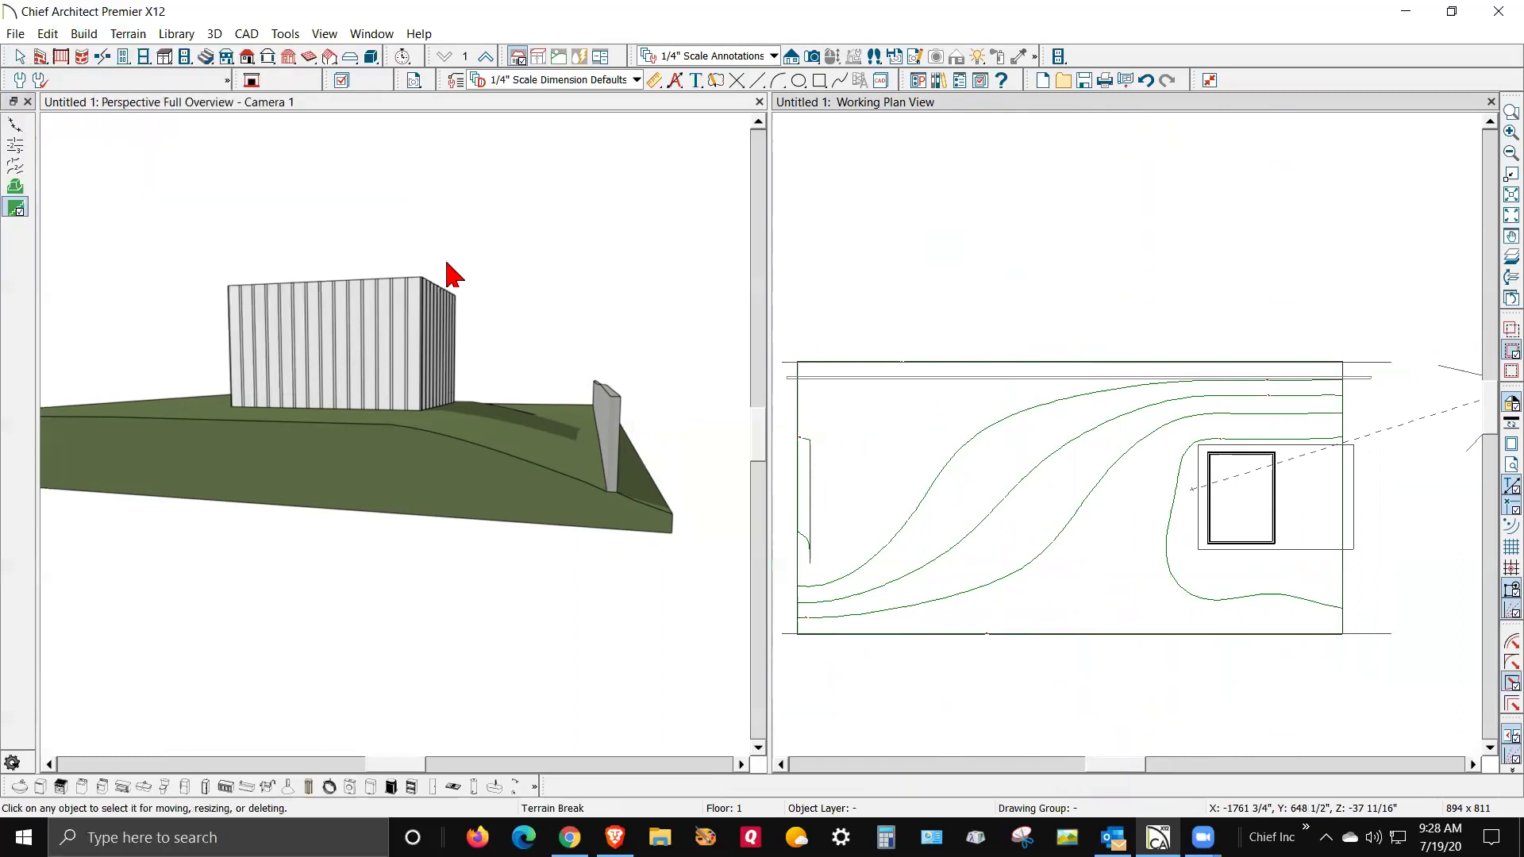
scroll(797, 394, "up", 2)
scroll(796, 394, "up", 1)
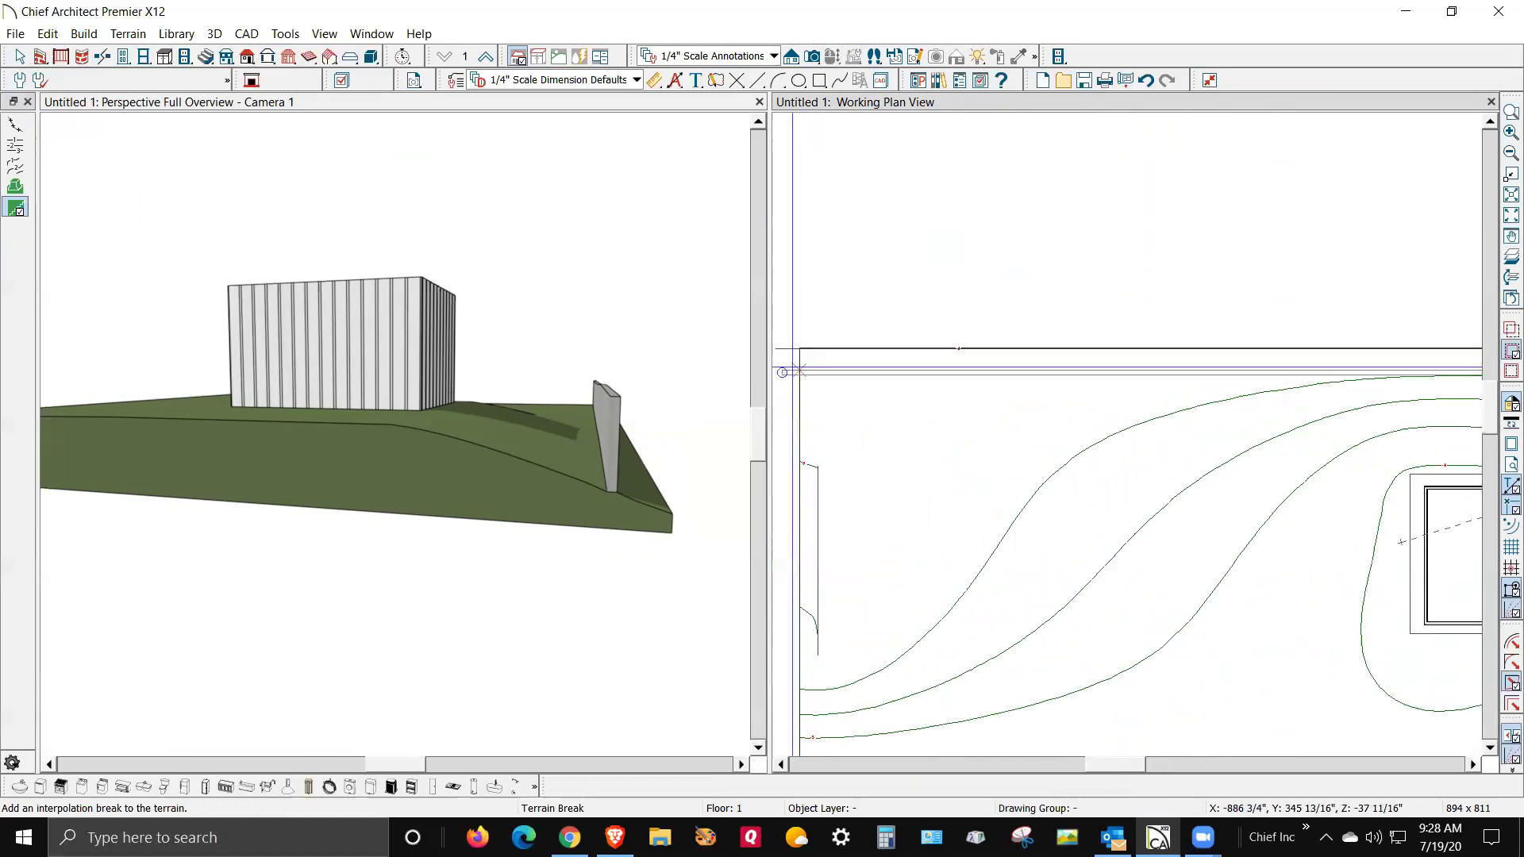
left_click_drag(781, 370, 1349, 372)
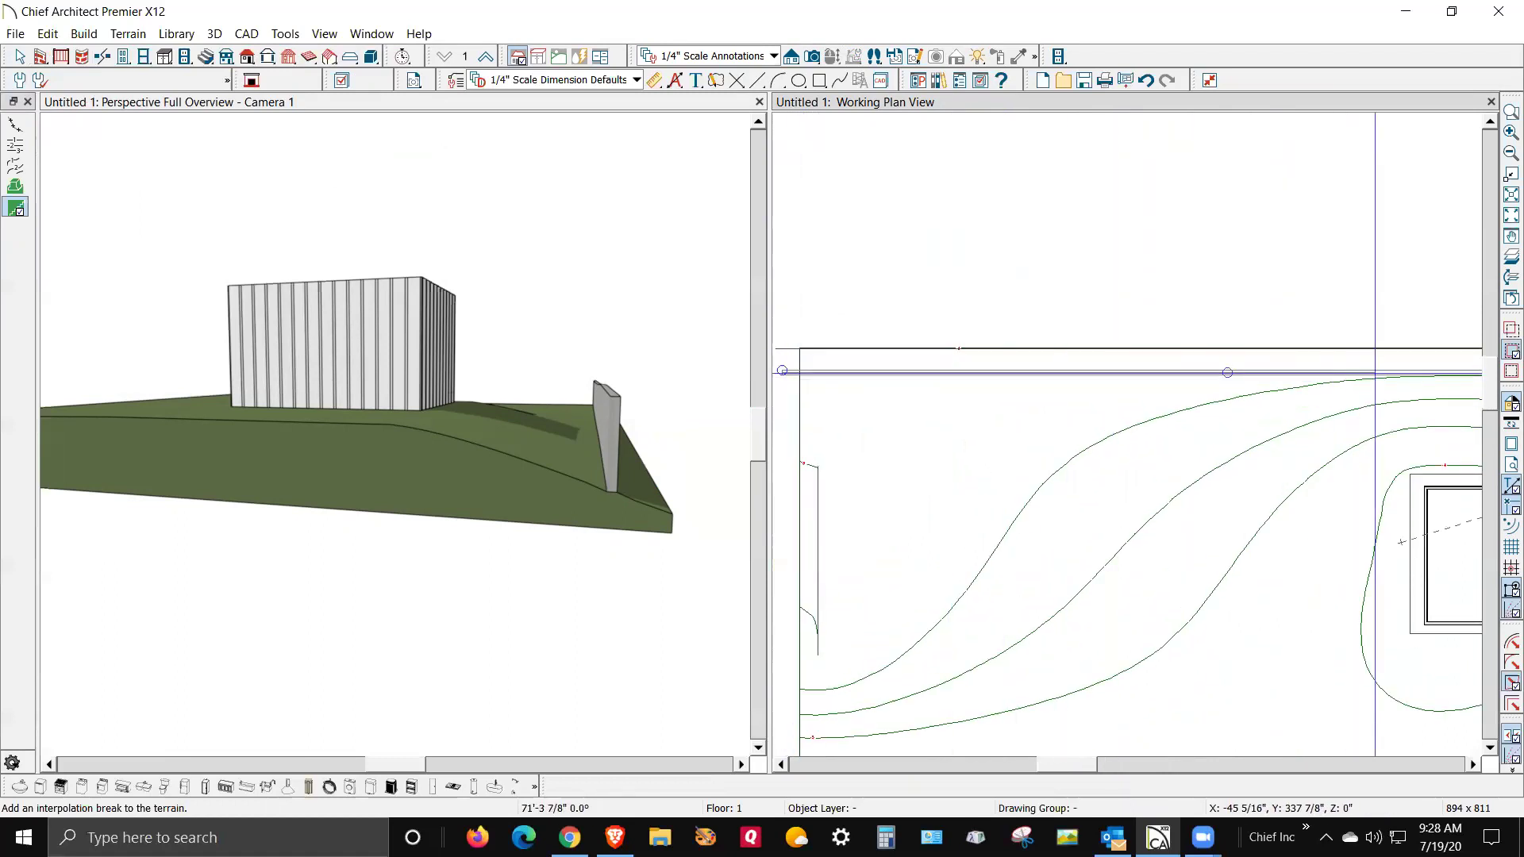
- Extend the terrain break's free end along the wall until it passes the terrain's right edge
scroll(952, 371, "down", 3)
scroll(1086, 348, "up", 3)
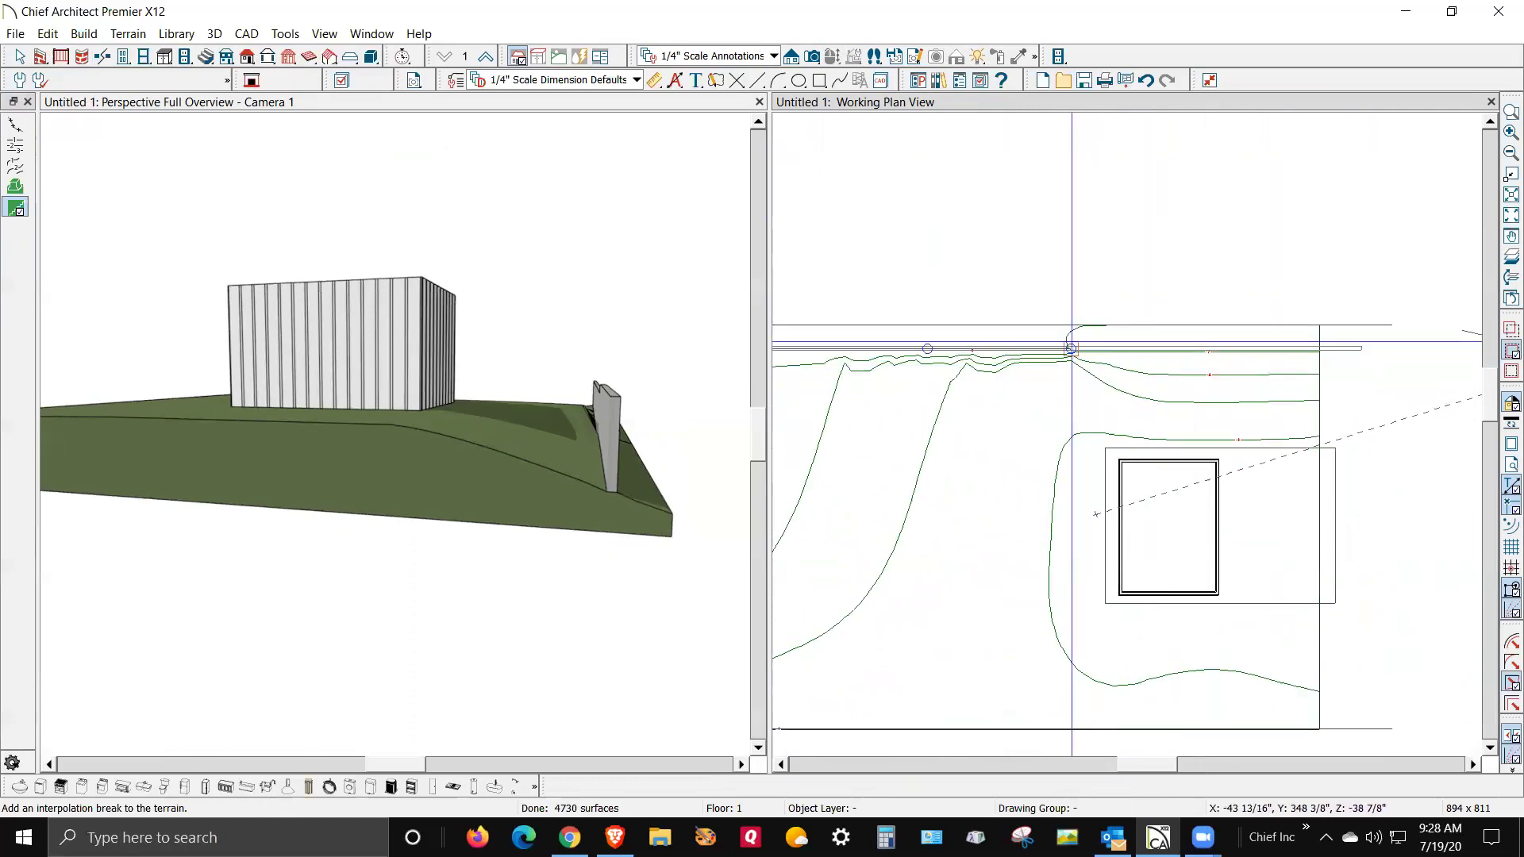
left_click(1084, 348)
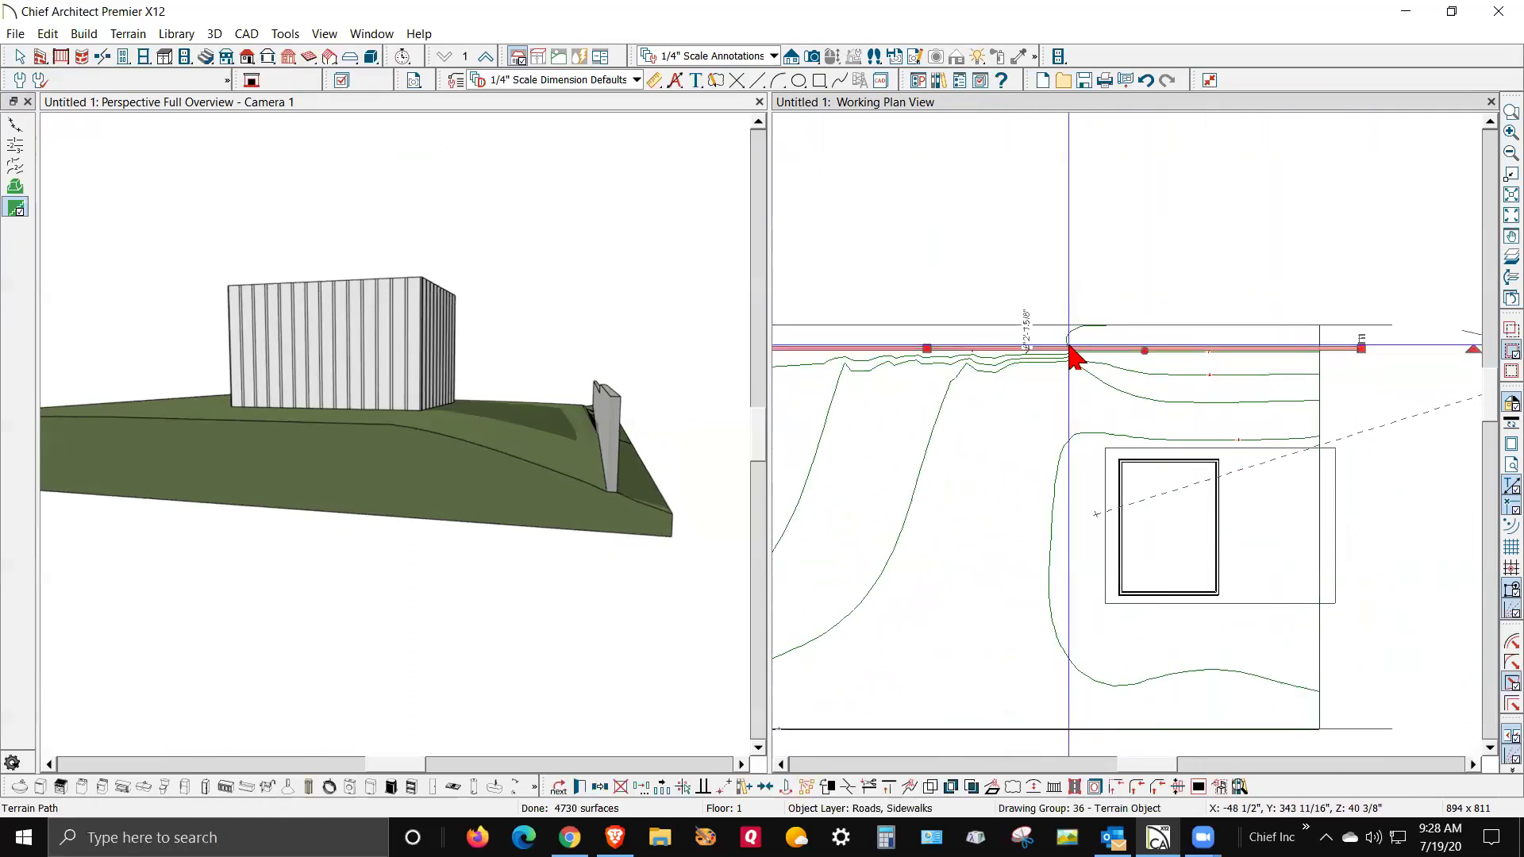
left_click(1072, 349)
left_click_drag(1076, 350, 1393, 390)
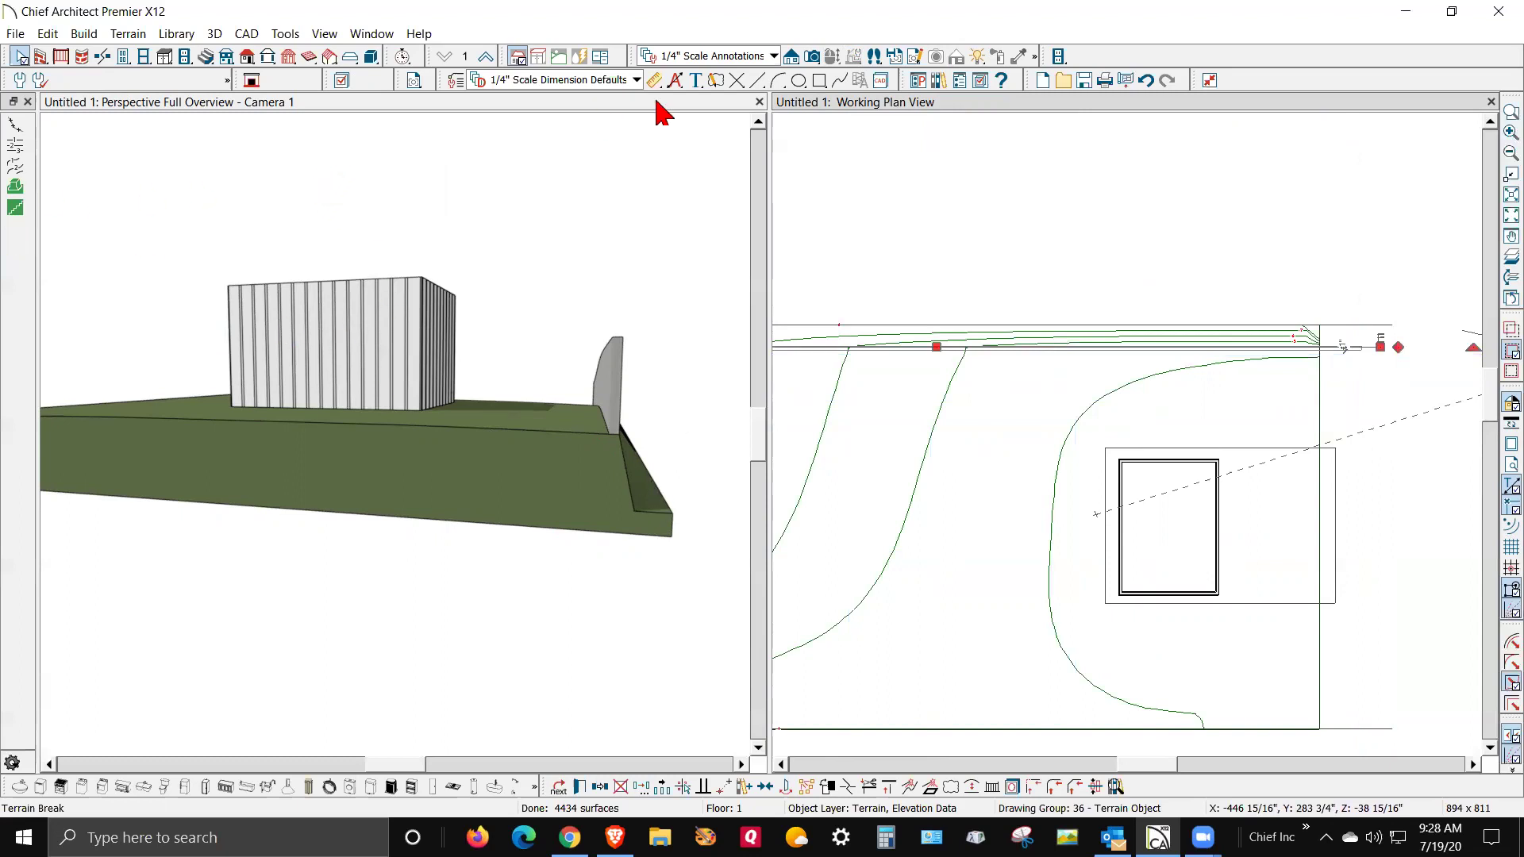
- Nudge the terrain wall upward across the terrain break and back down in plan, comparing the terrain from the wall's end in 3D
left_click(555, 193)
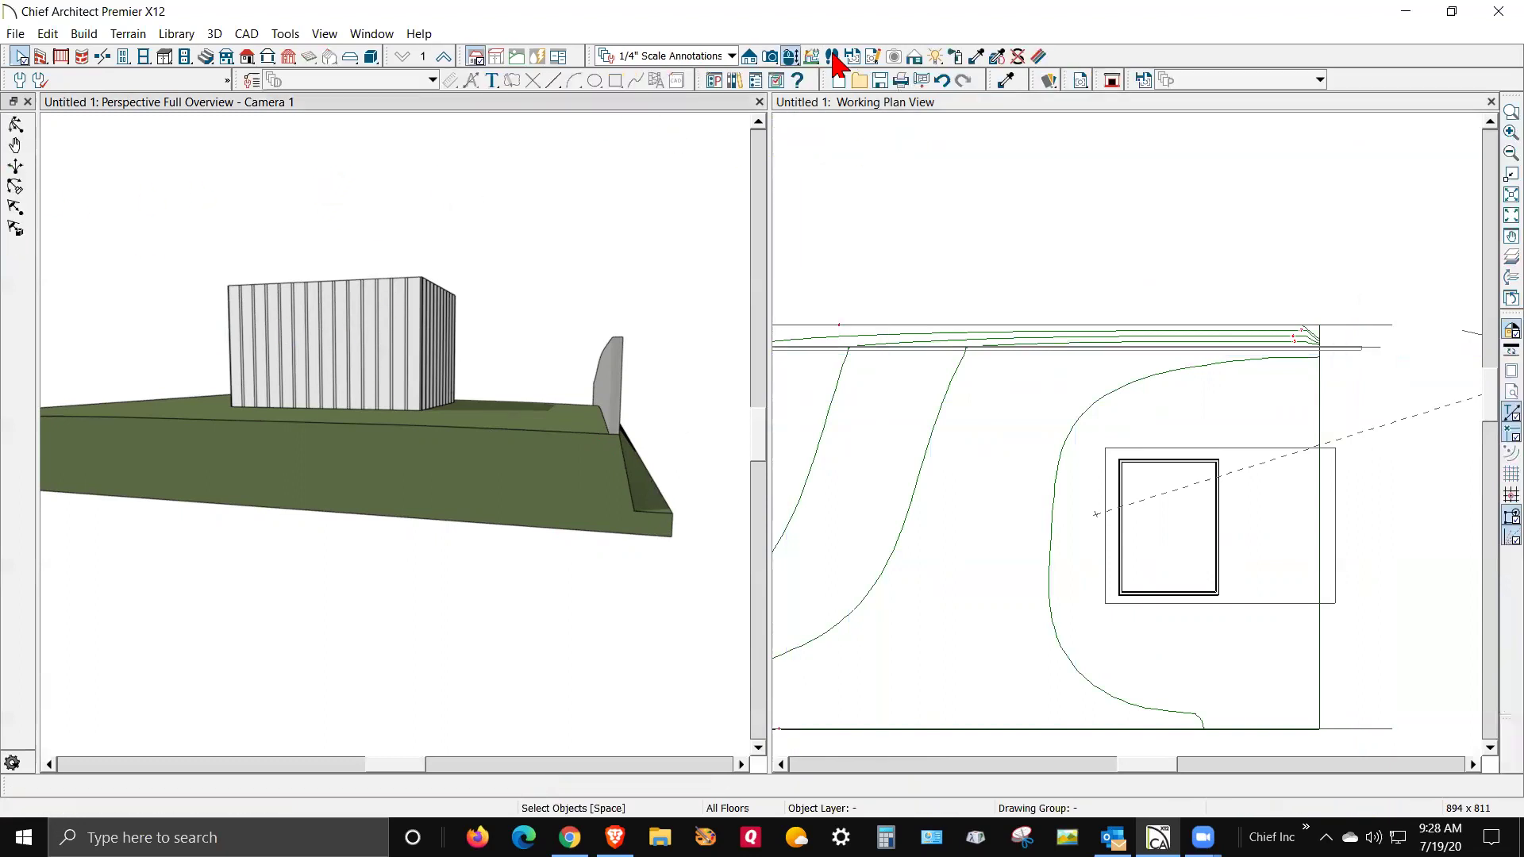
middle_click_drag(738, 147, 624, 475)
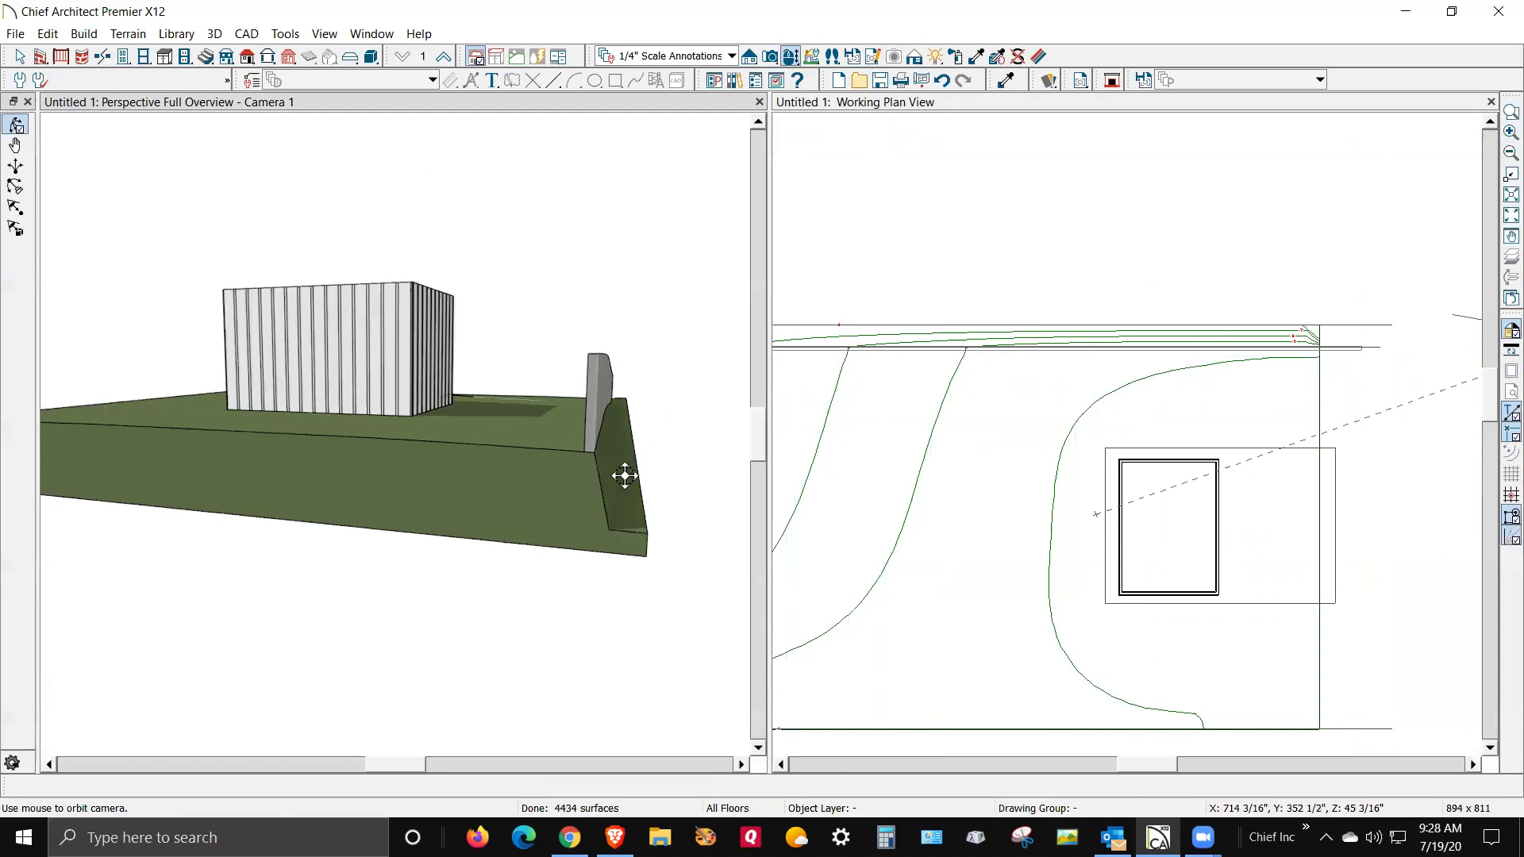
scroll(1388, 381, "up", 1)
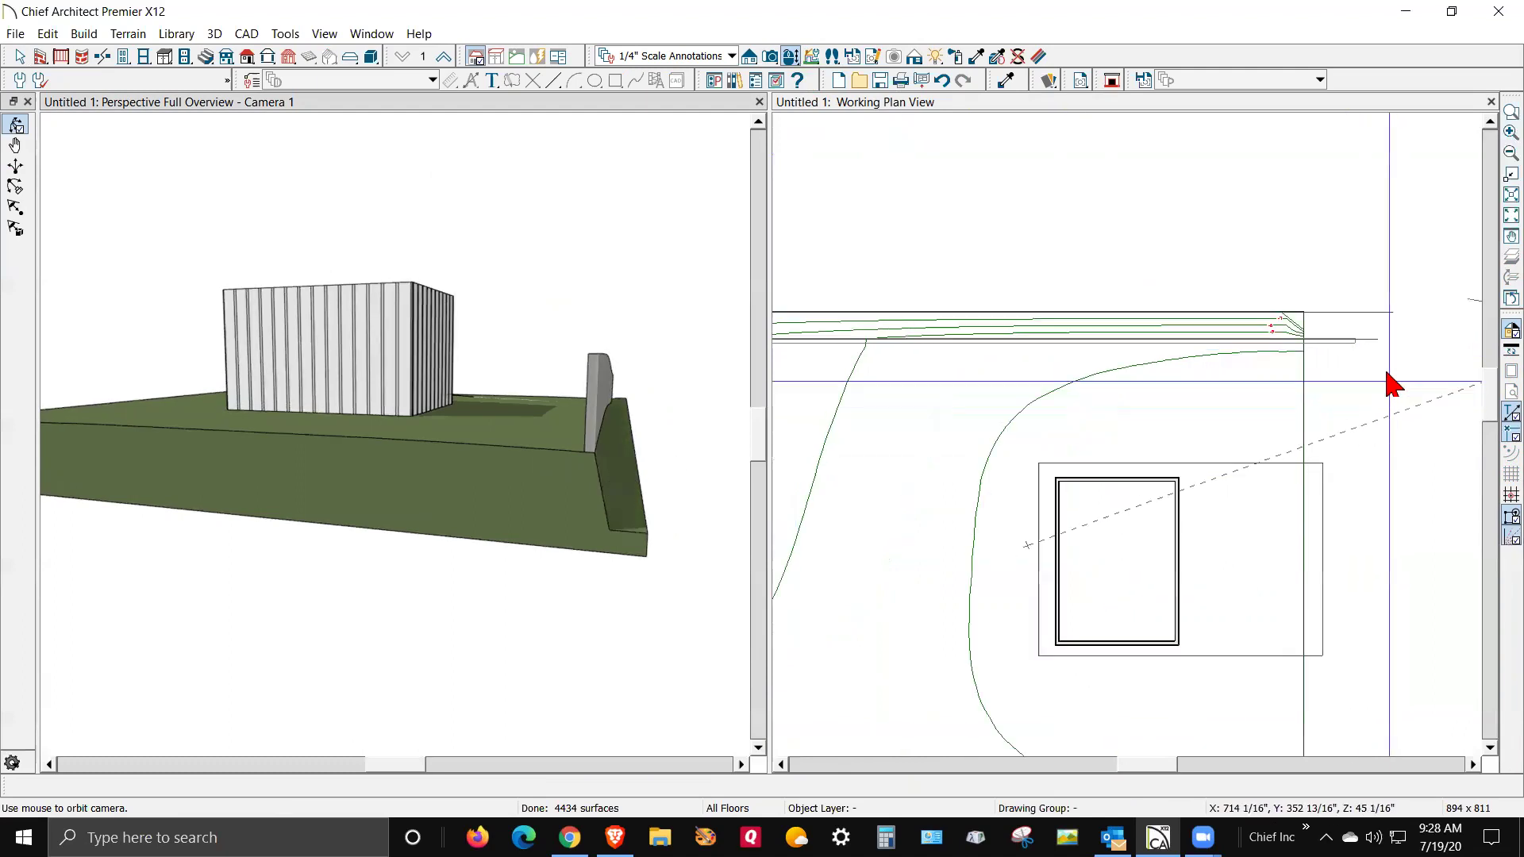
scroll(1393, 385, "up", 1)
left_click(1334, 338)
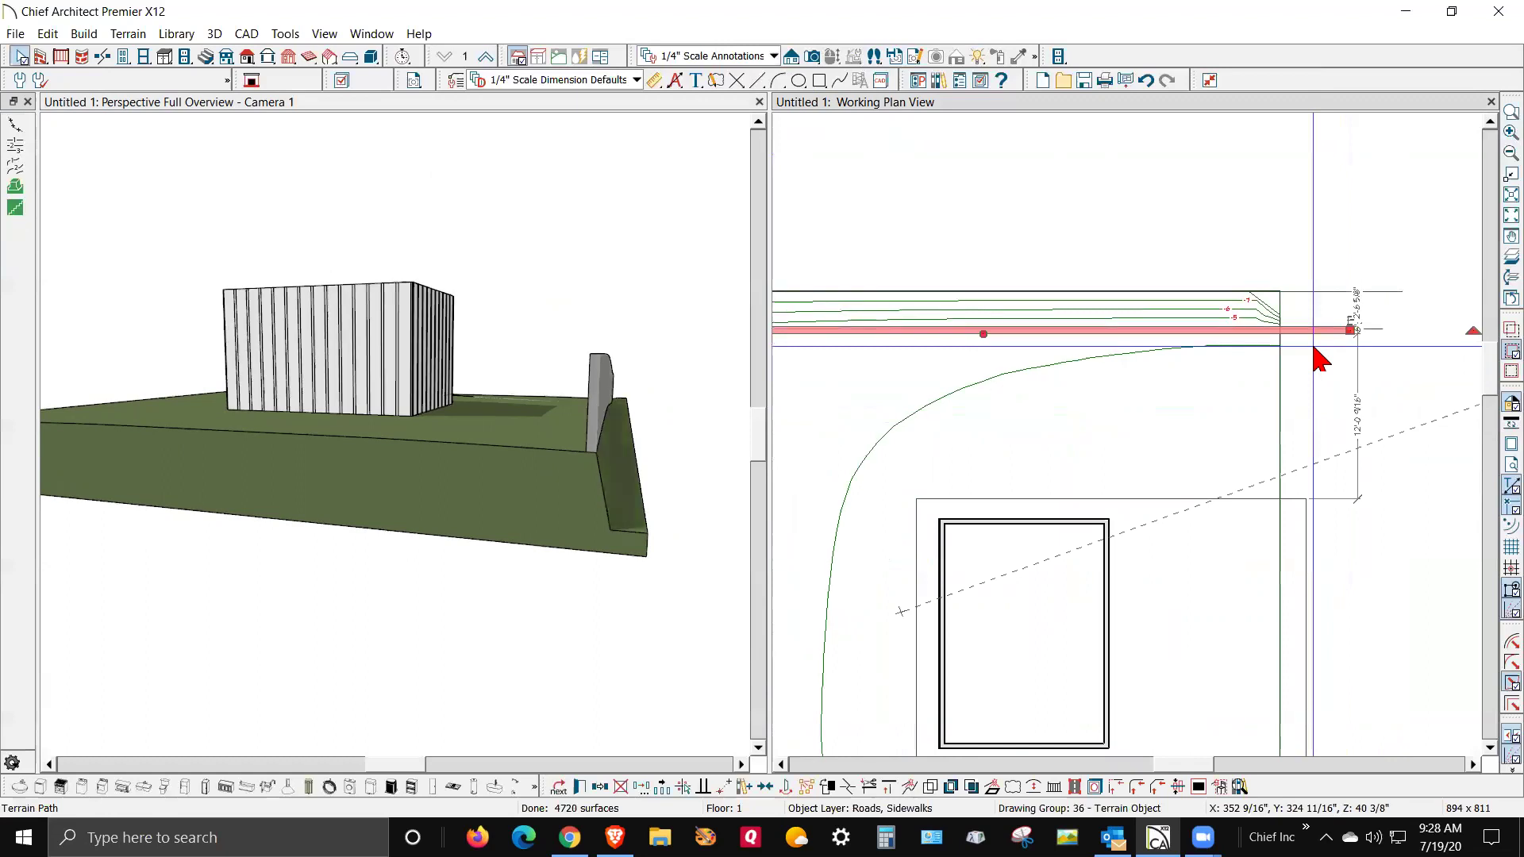
key("Up")
key("Down")
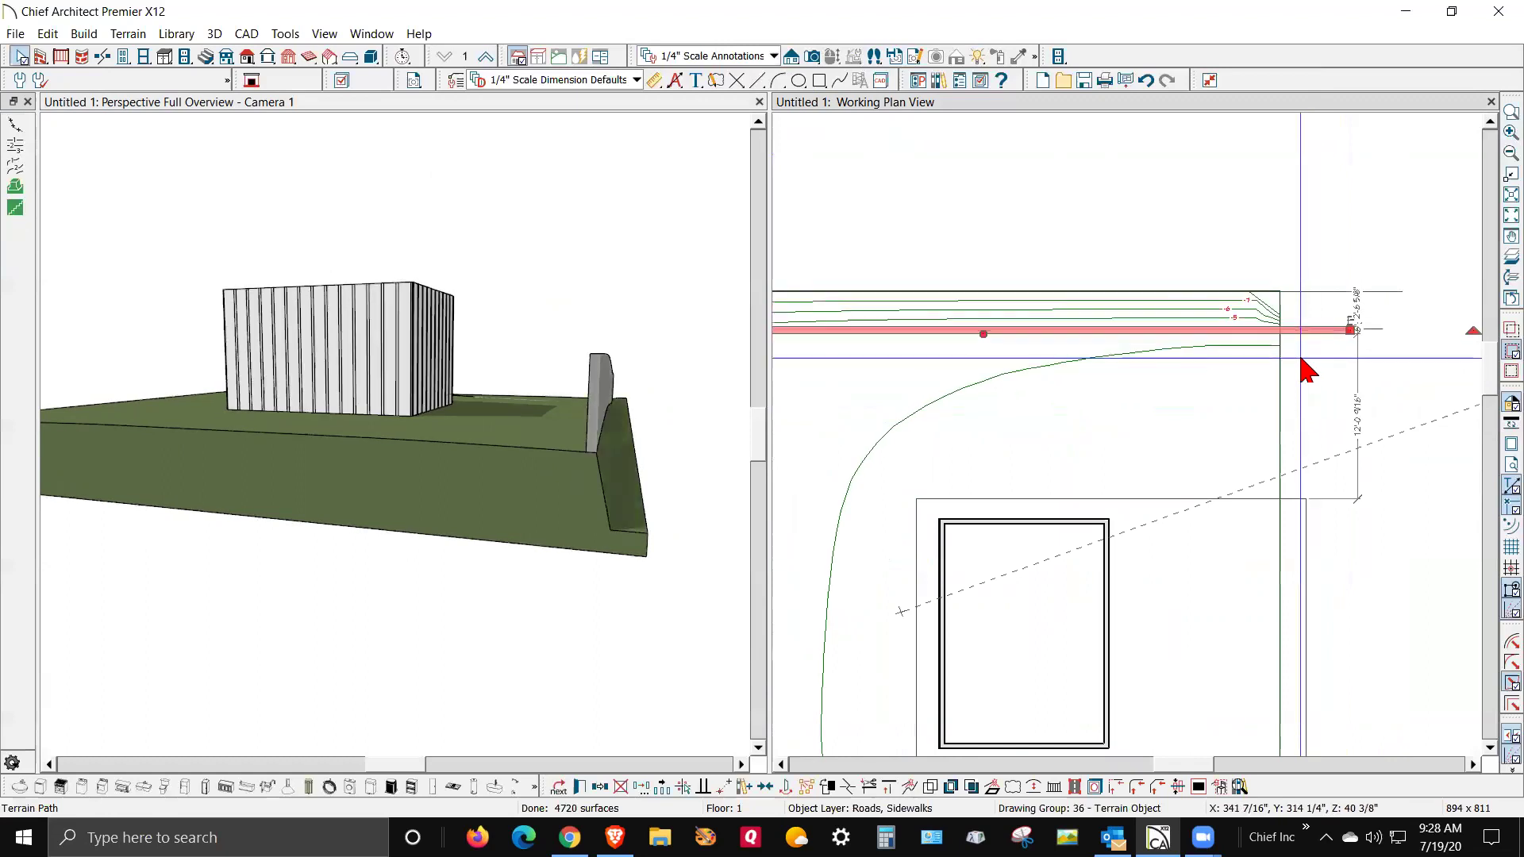
key("Up")
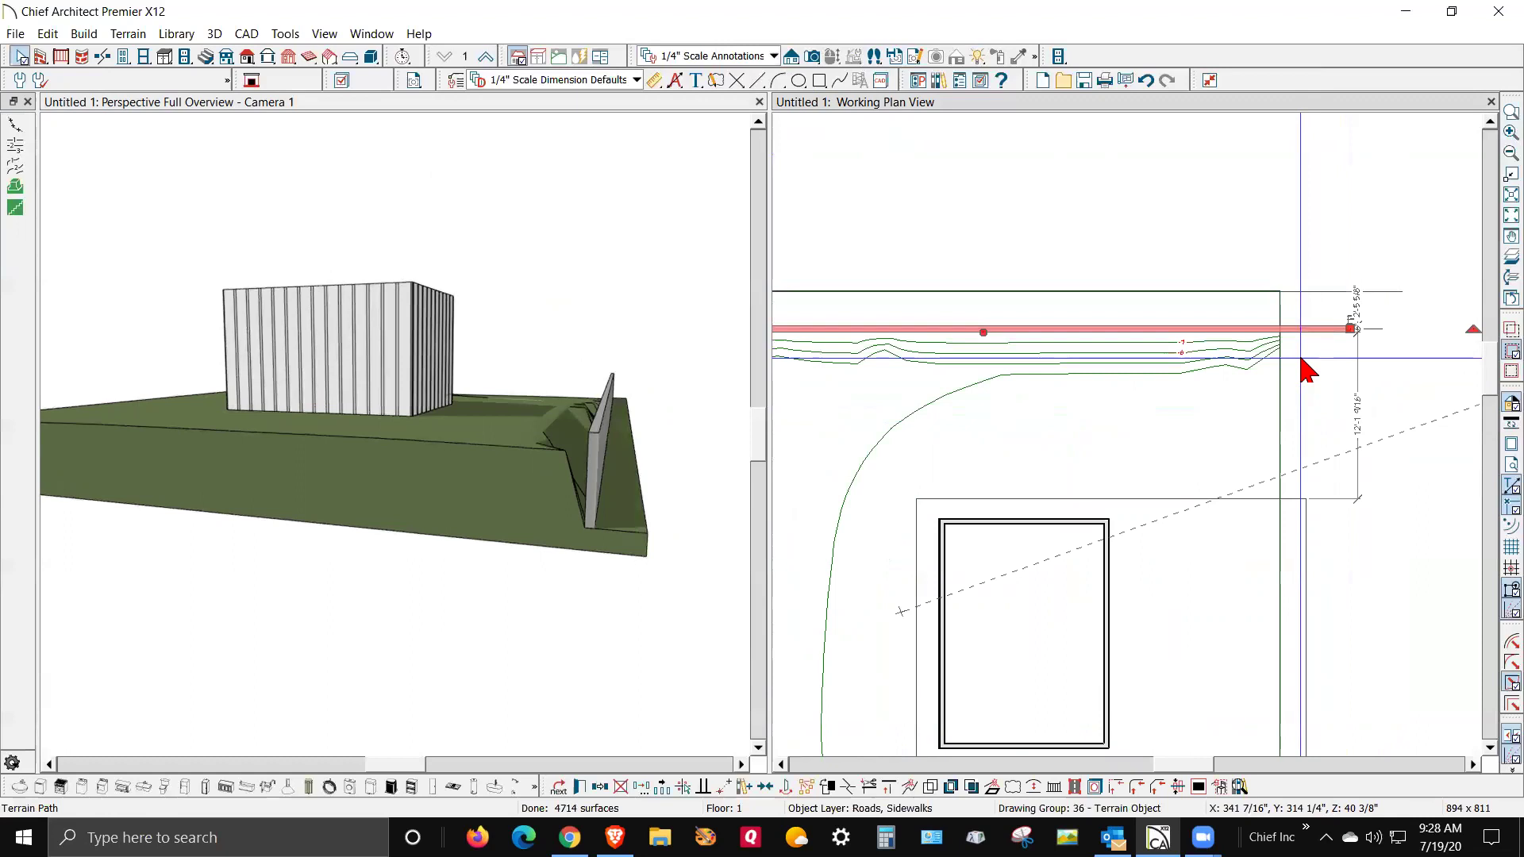
key("Down")
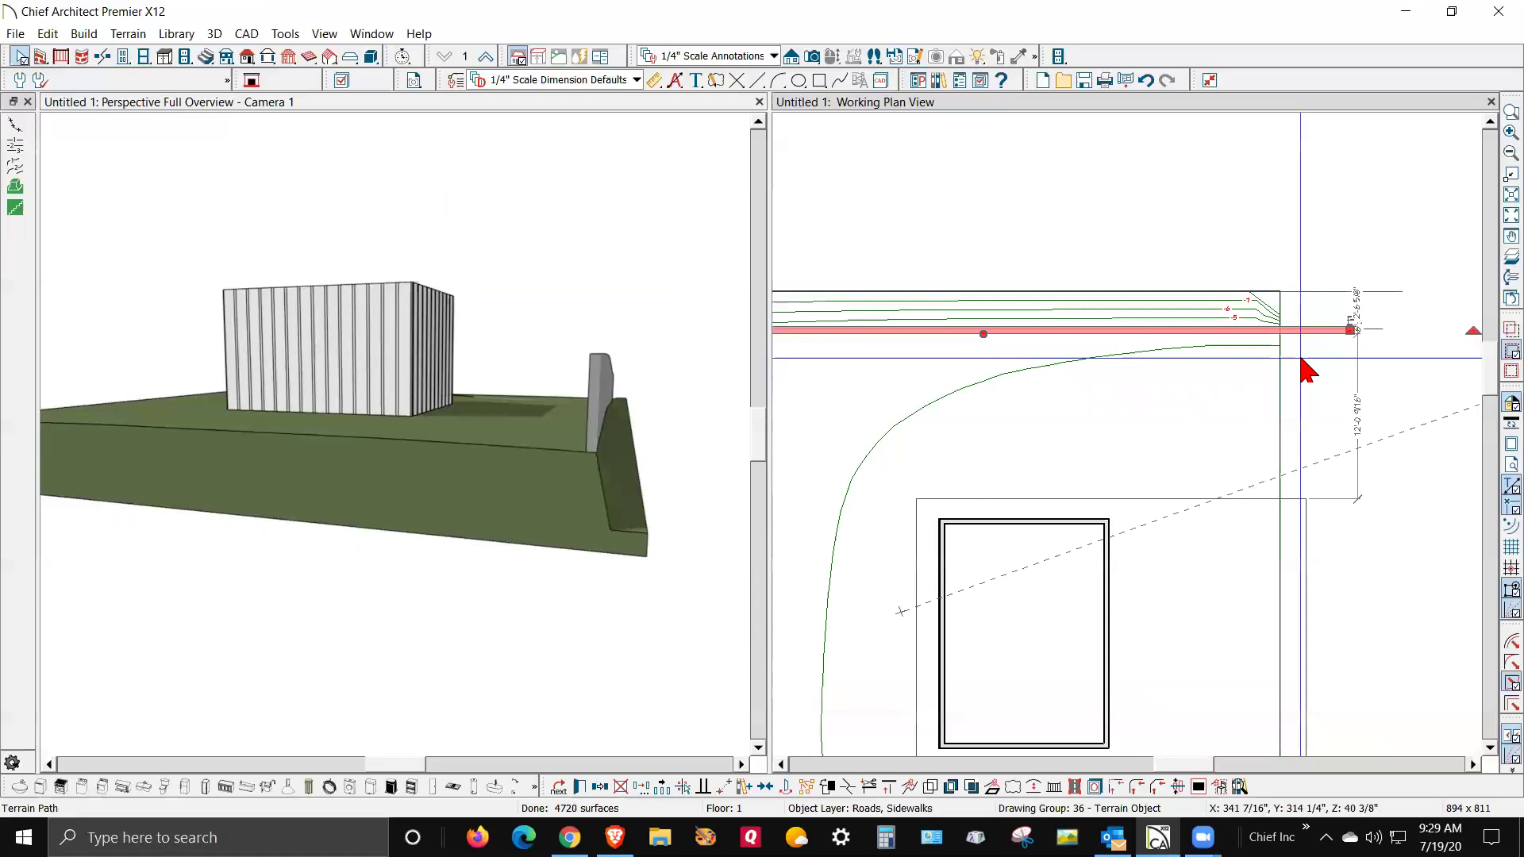
left_click(381, 602)
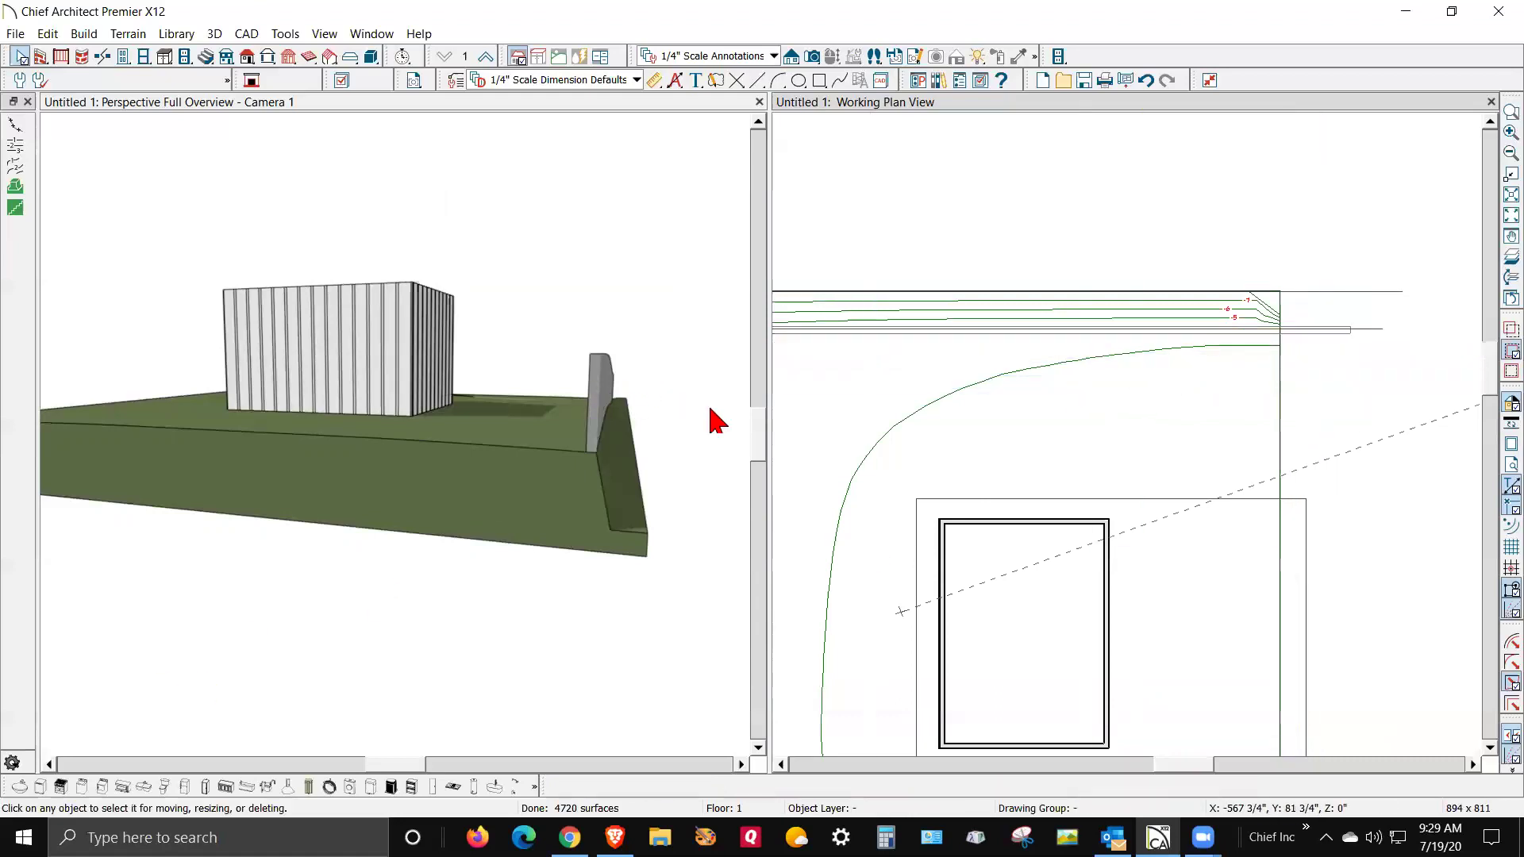
- Reduce the terrain wall's height so it stands low above the upper ground
left_click(1309, 330)
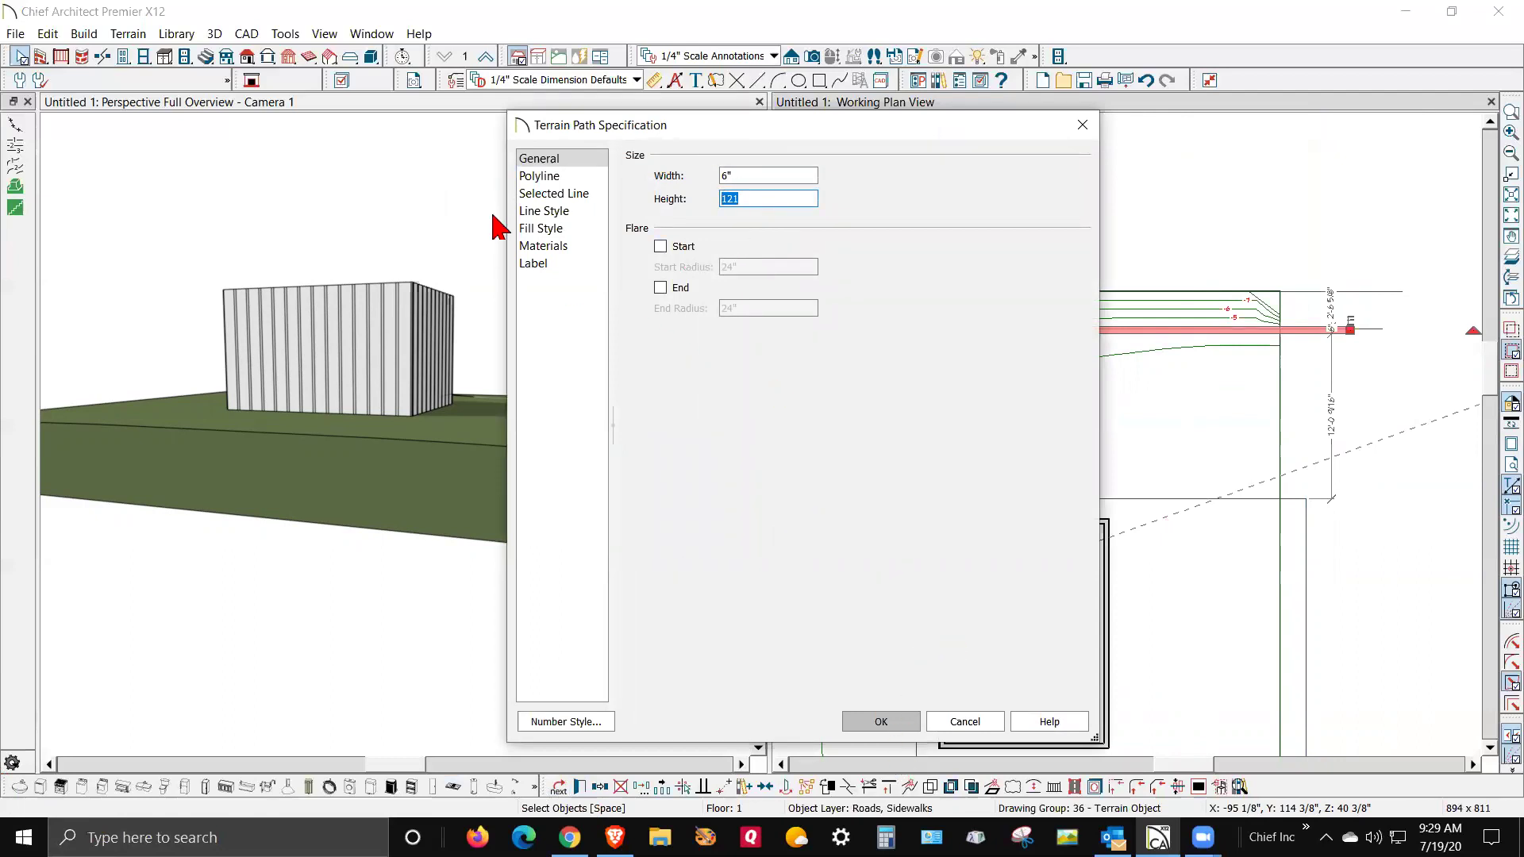
left_click(881, 721)
left_click(635, 666)
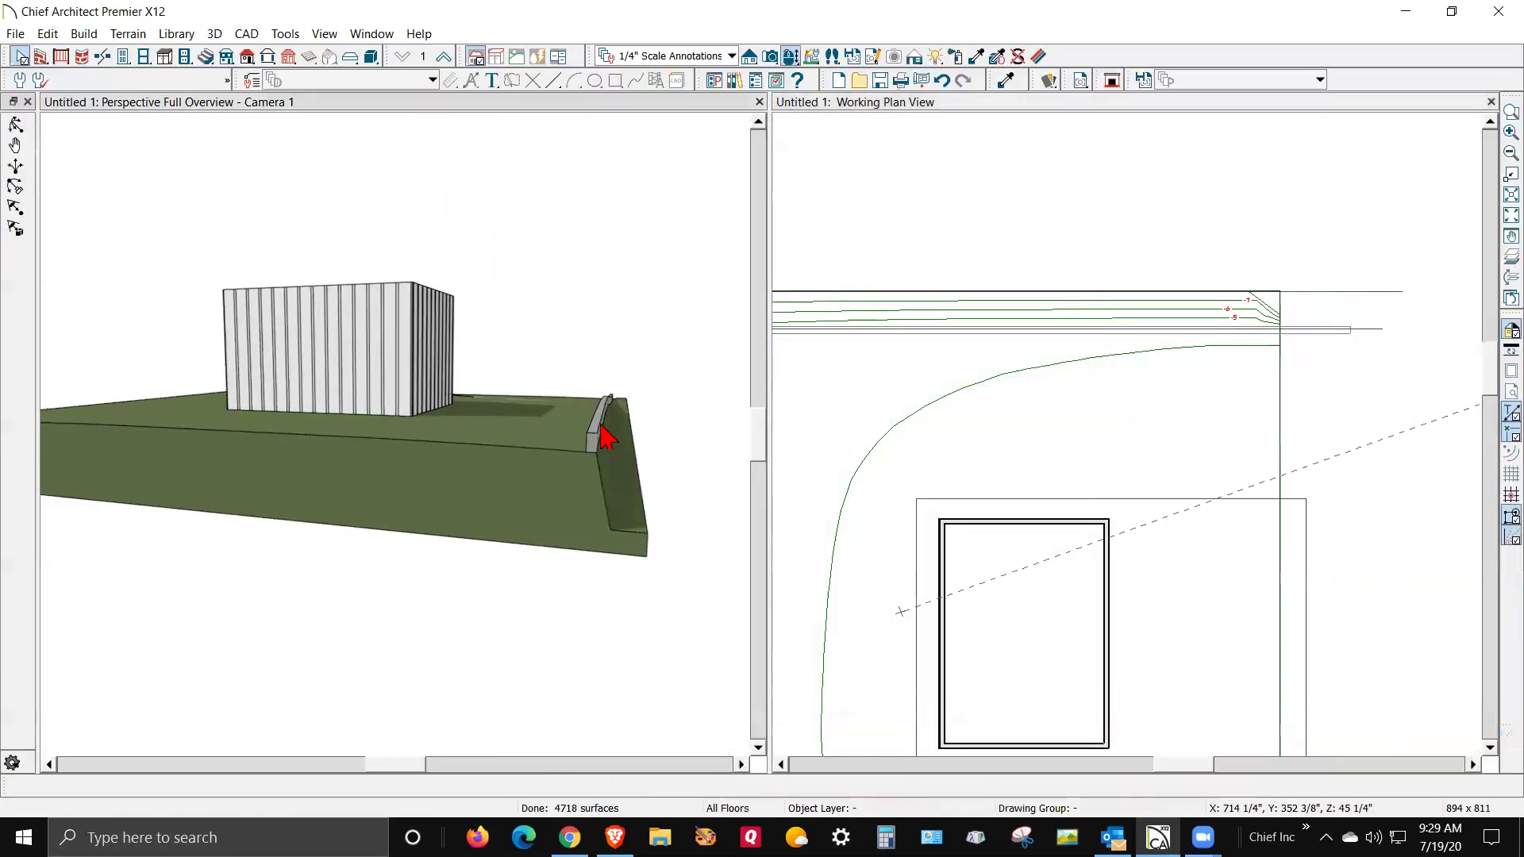
- Hide the Terrain, Primary Contours and Terrain, Secondary Contours layers in the plan view's Working Layer Set
scroll(1111, 277, "down", 3)
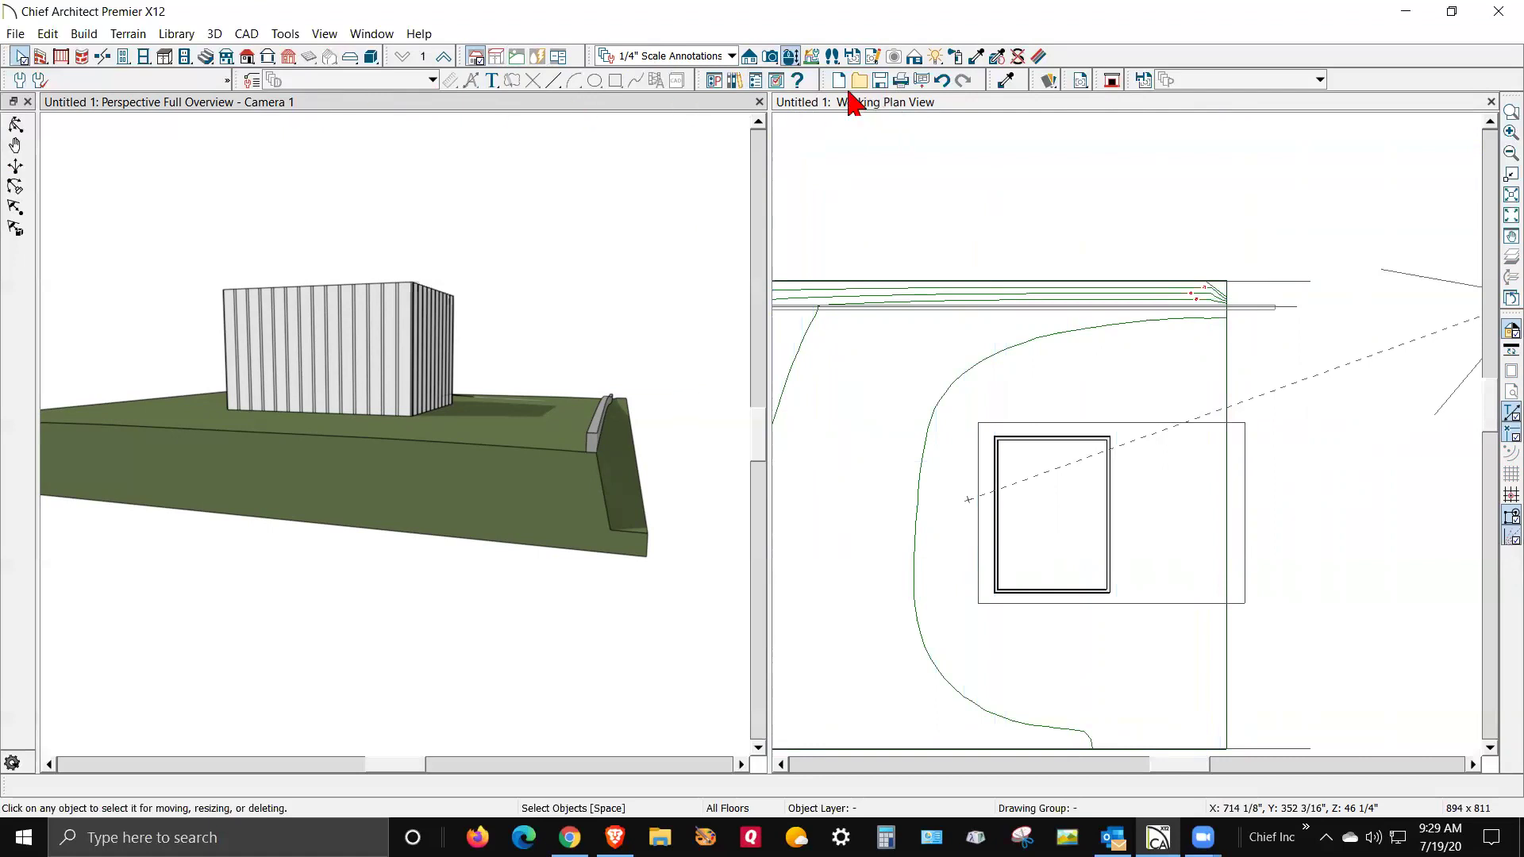
left_click(914, 115)
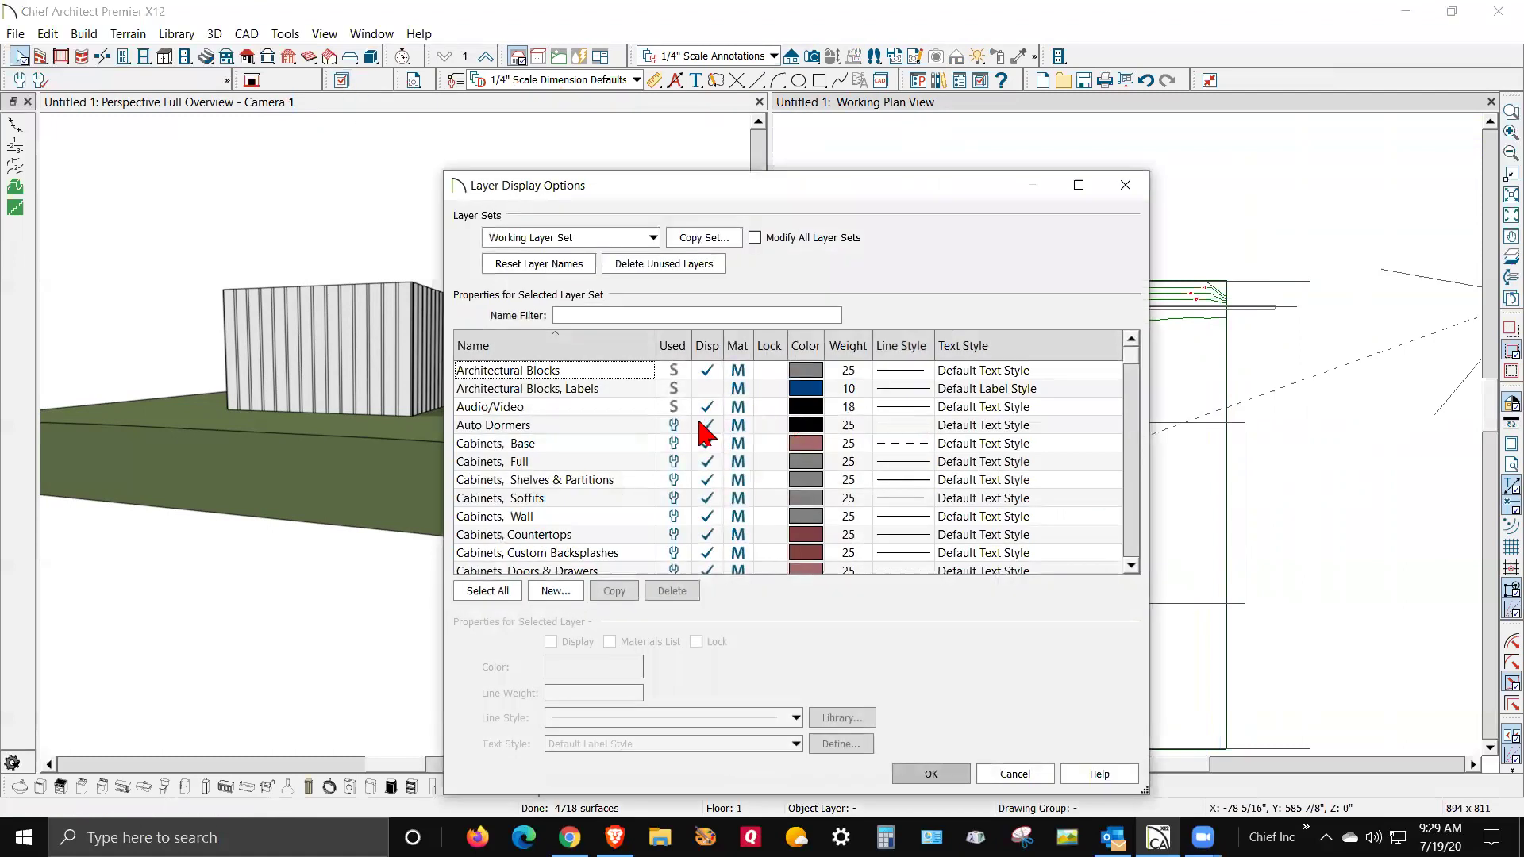
left_click(645, 445)
key("t")
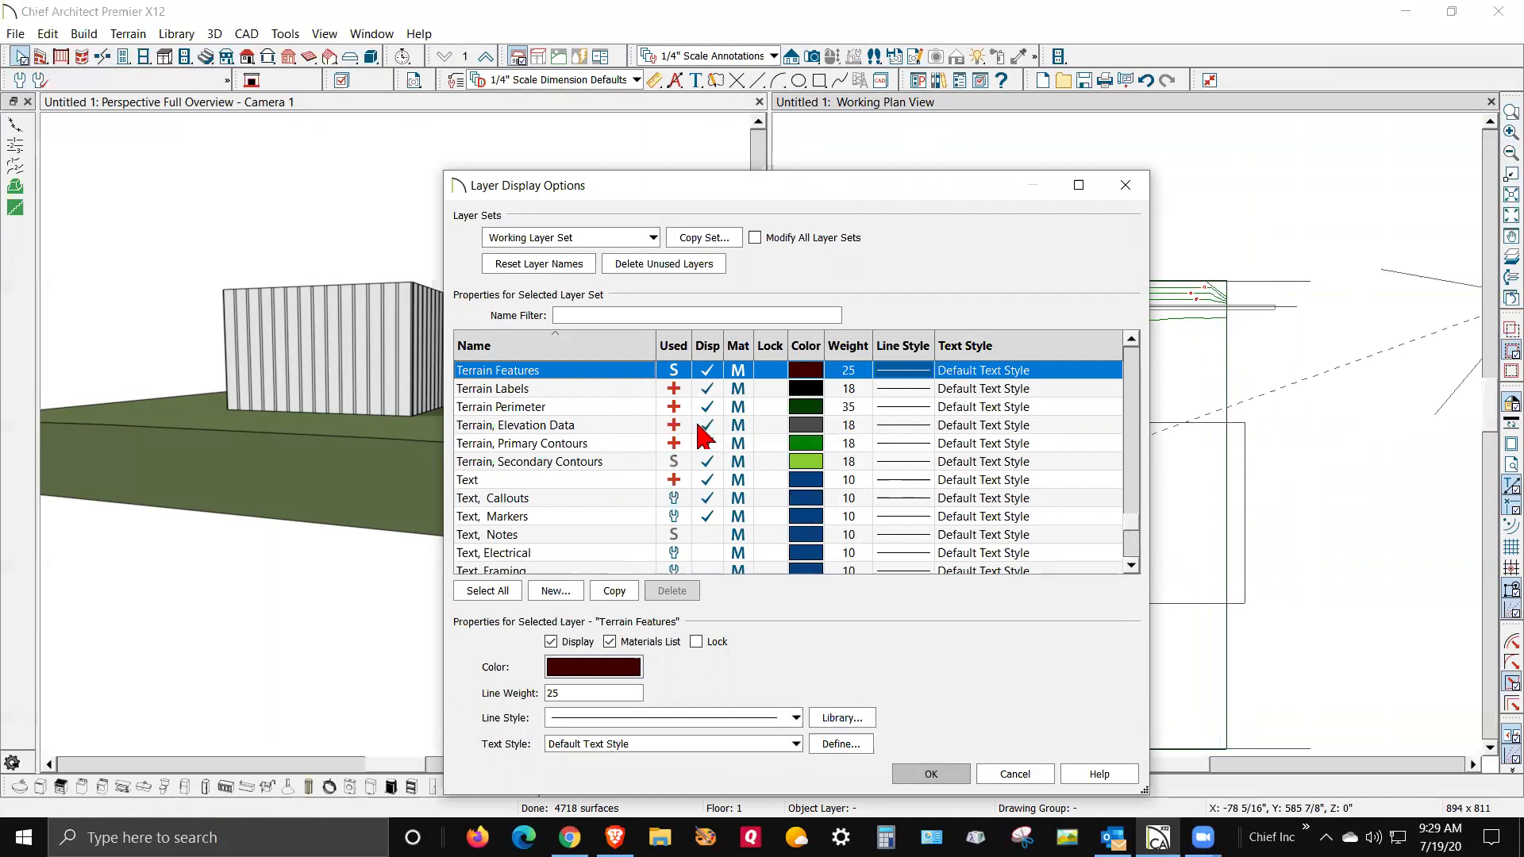
key("Down")
key("Down")
key("Down")
key("Down")
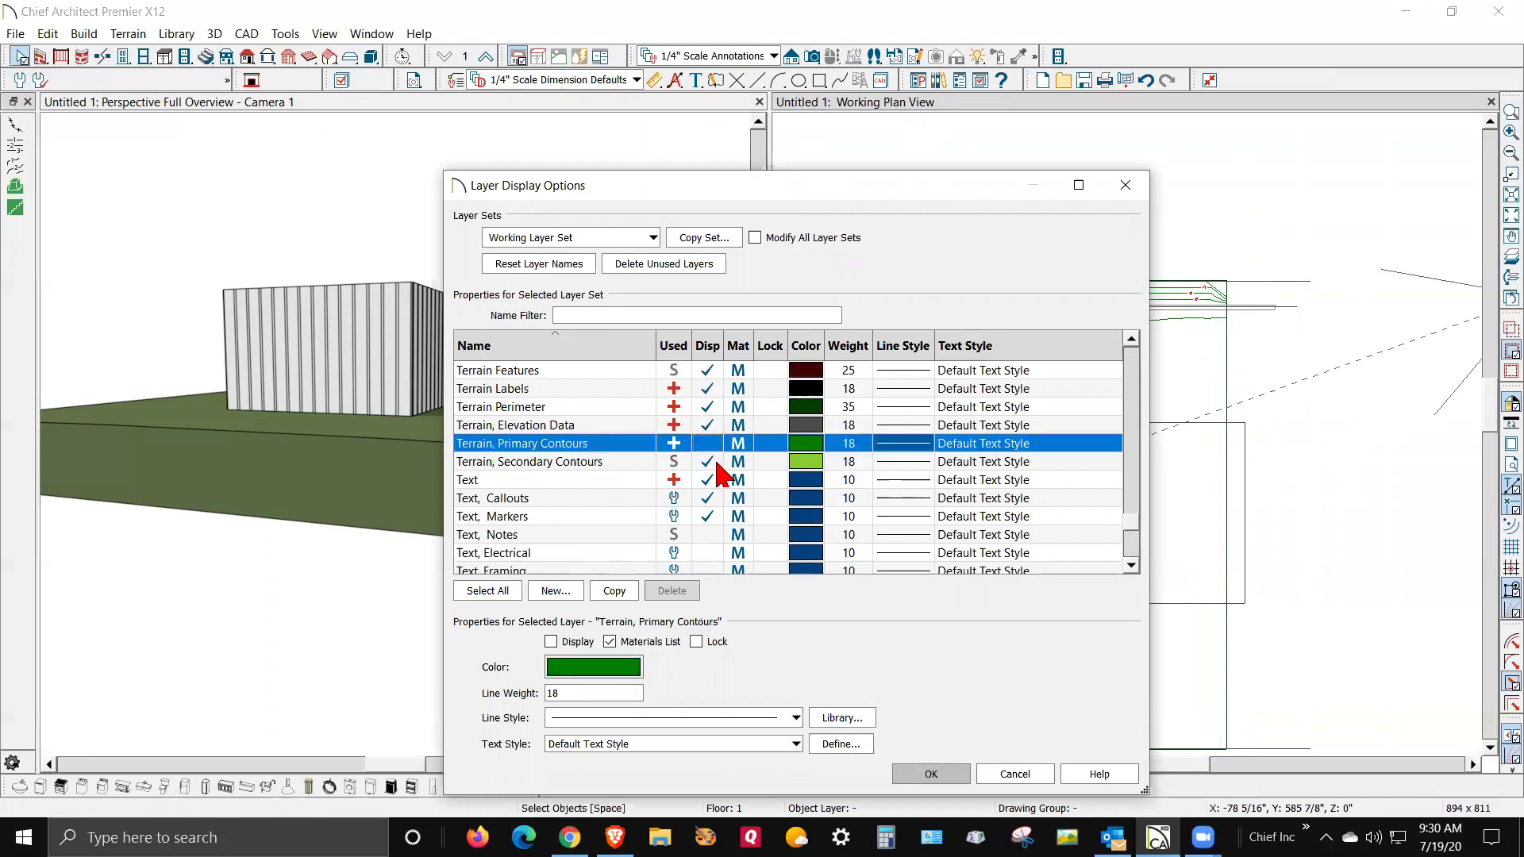
left_click(716, 462)
left_click(931, 774)
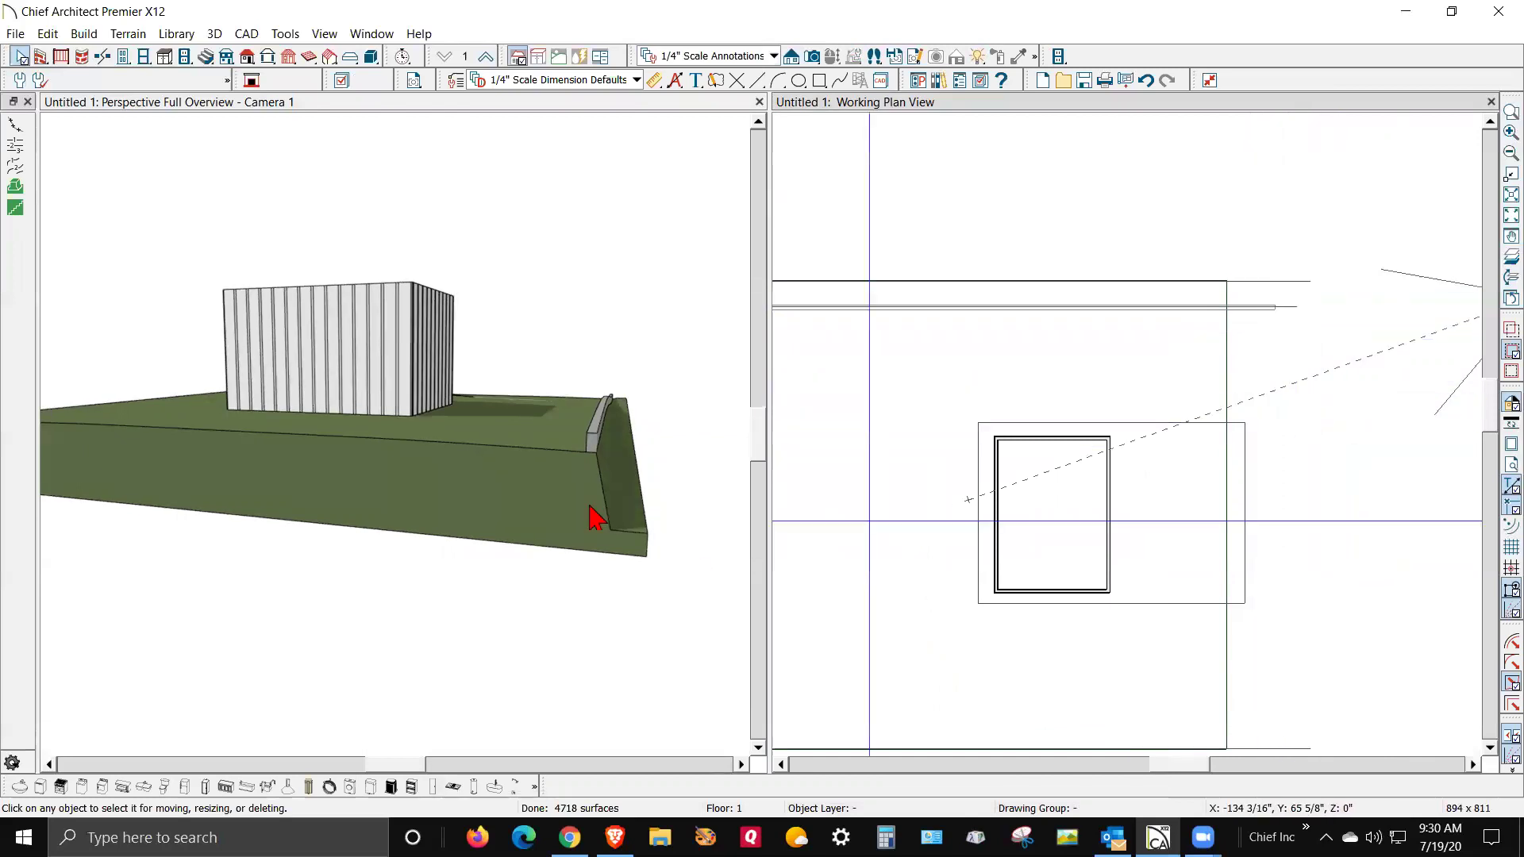
- Inspect the wall's end in 3D and review the terrain break's transition distance and the upper elevation line's settings, leaving both unchanged
scroll(617, 449, "up", 3)
scroll(617, 450, "down", 2)
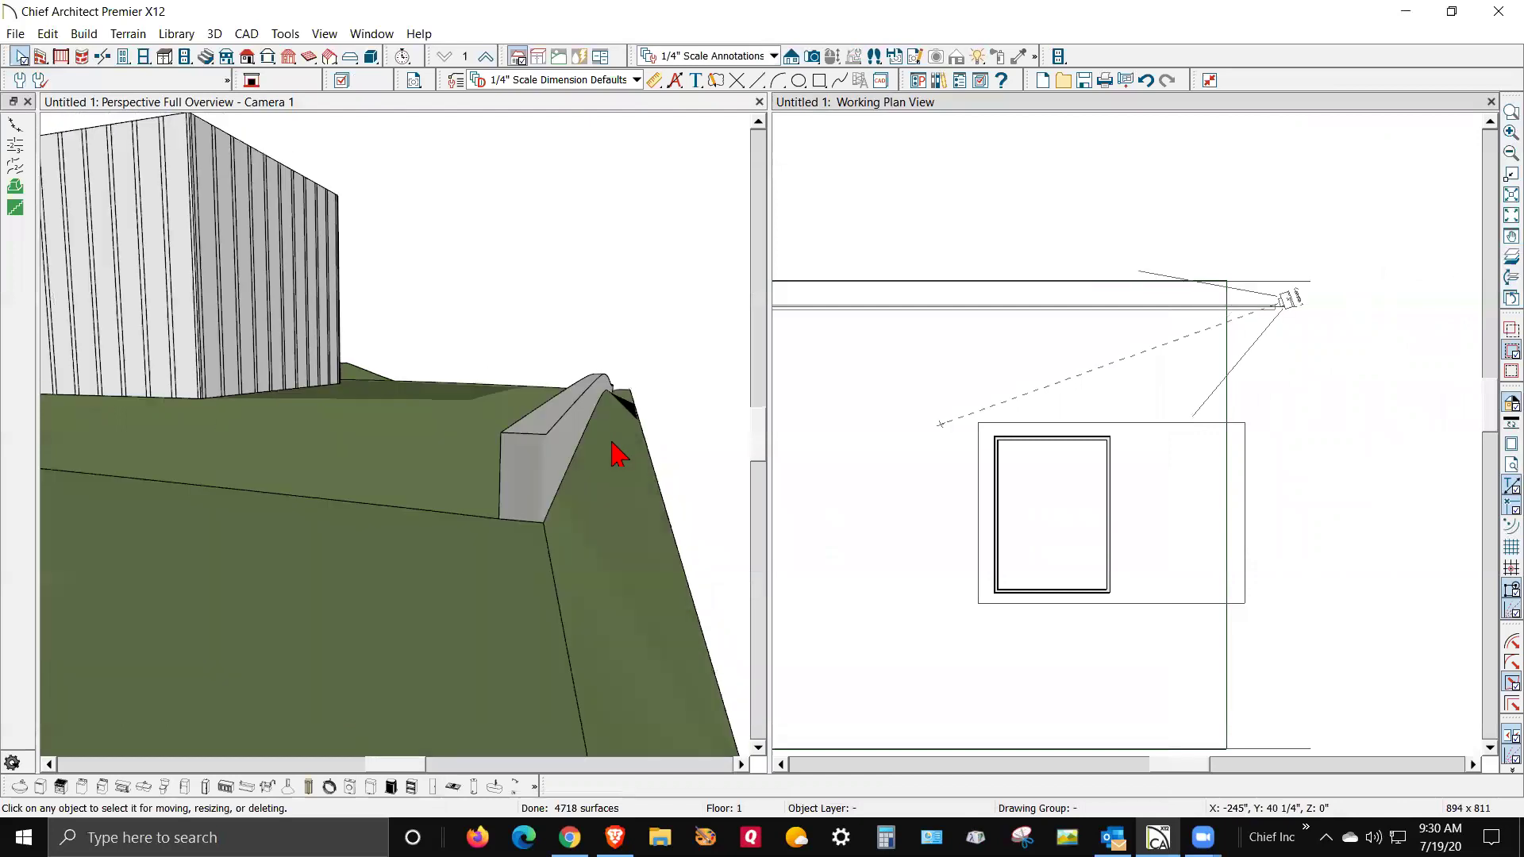
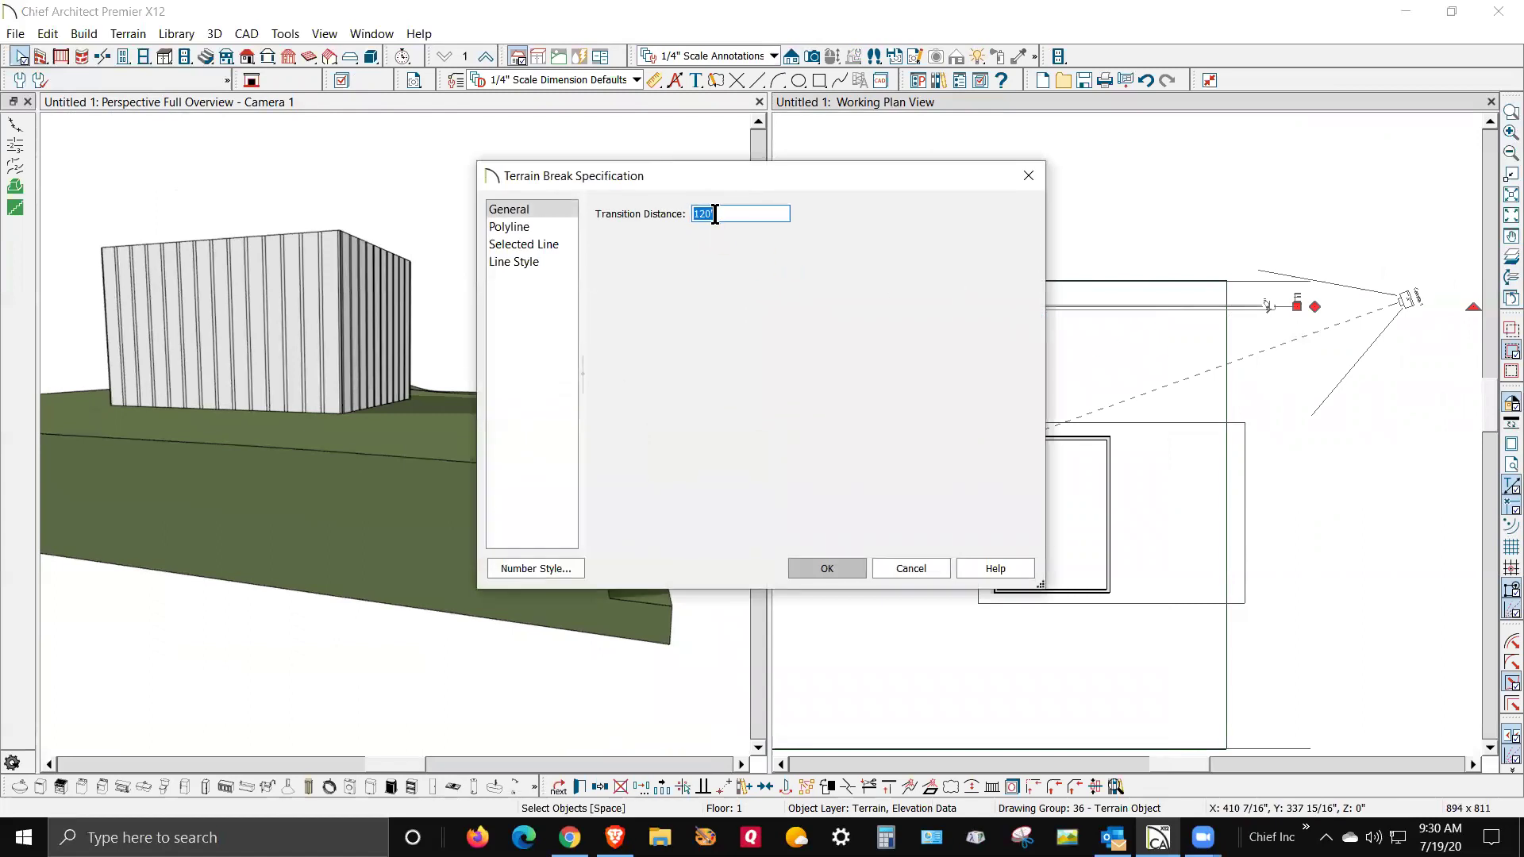
left_click(920, 571)
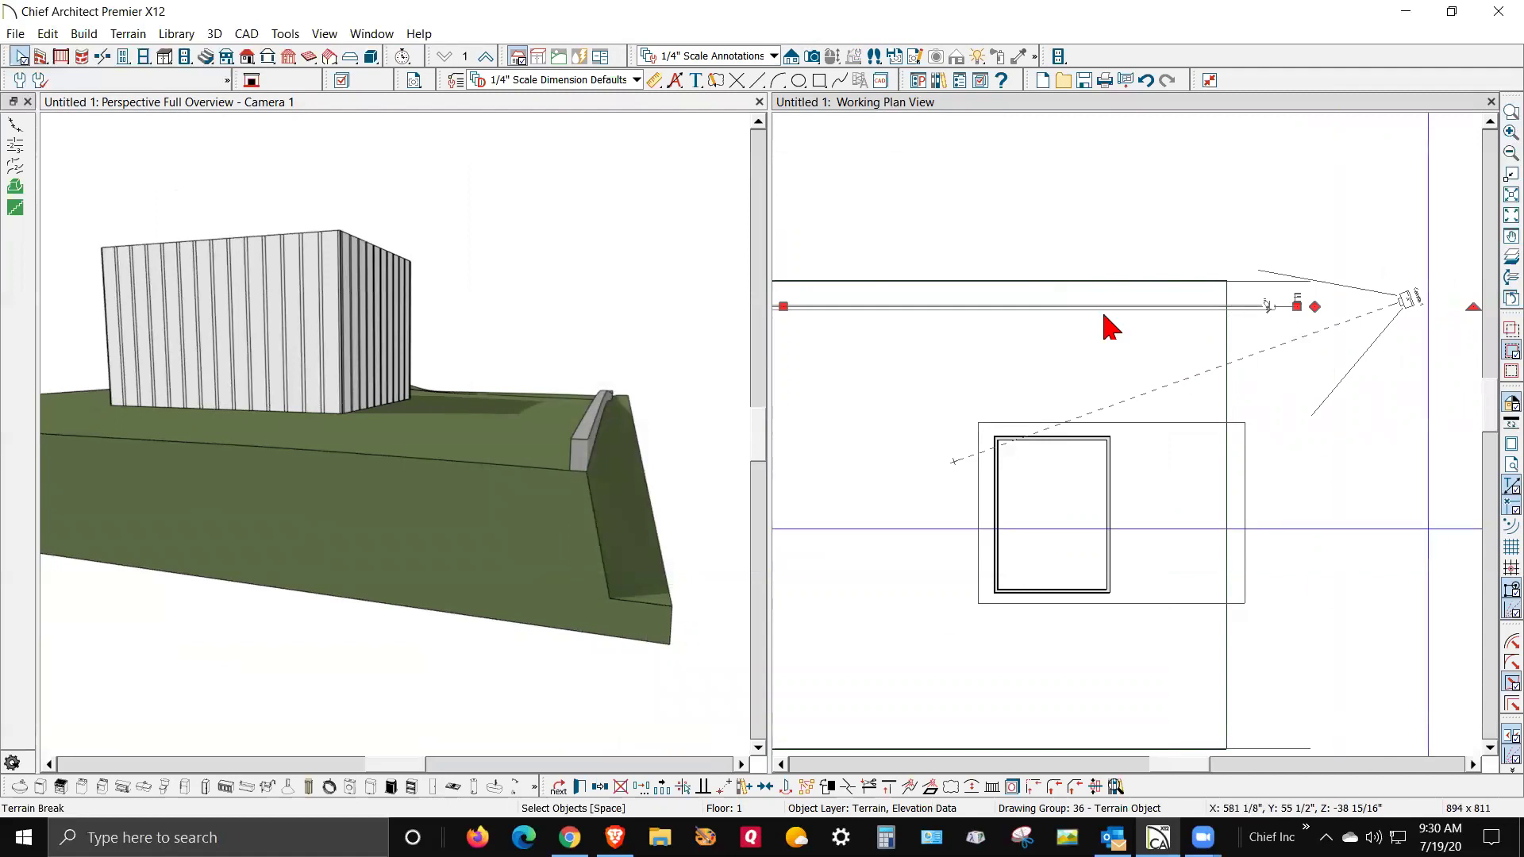
left_click(1246, 287)
double_click(1246, 295)
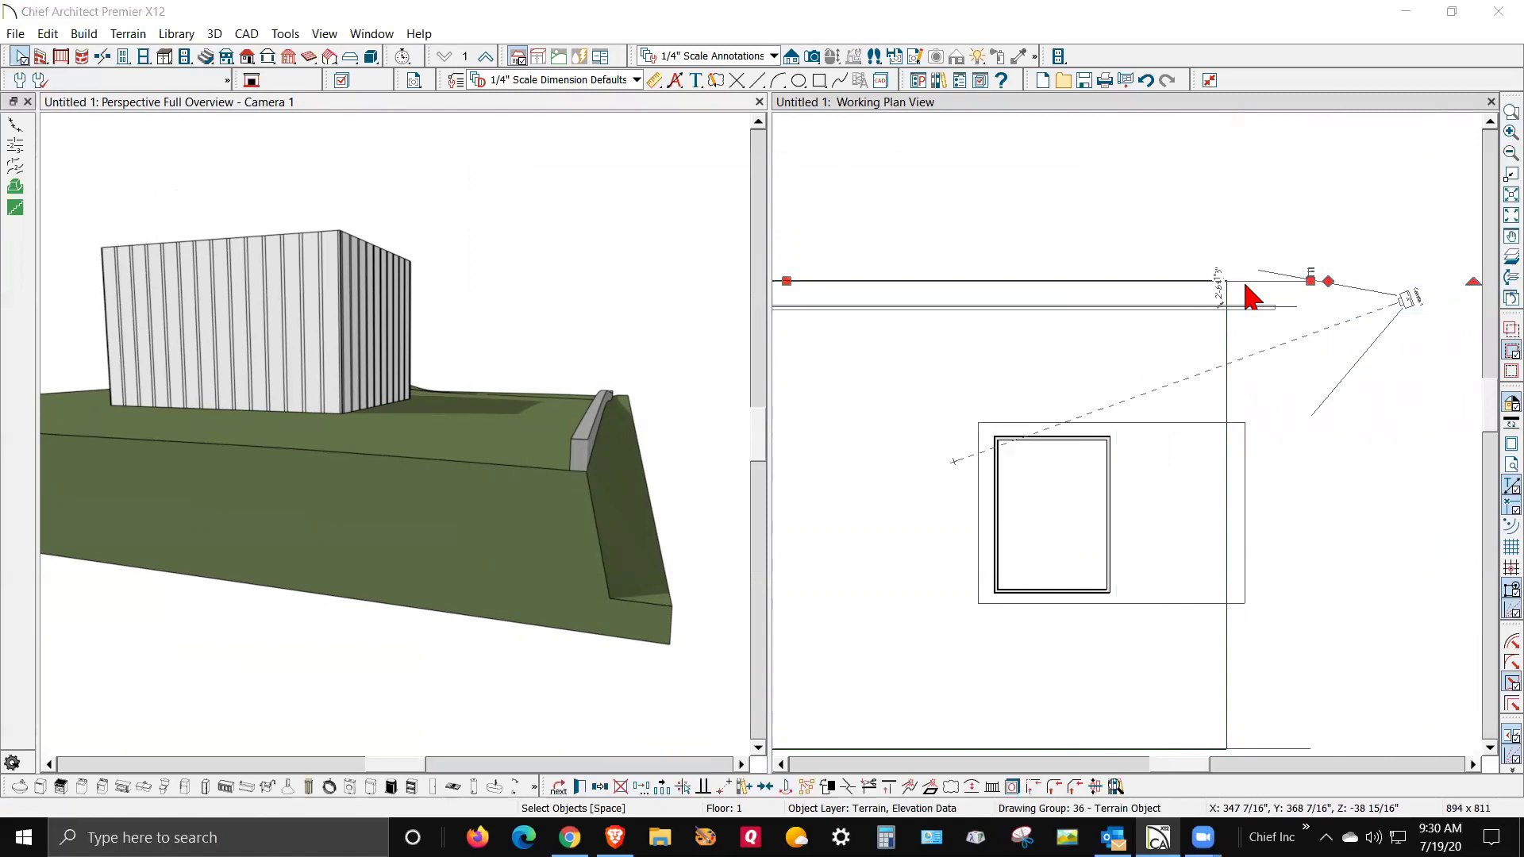
left_click(976, 638)
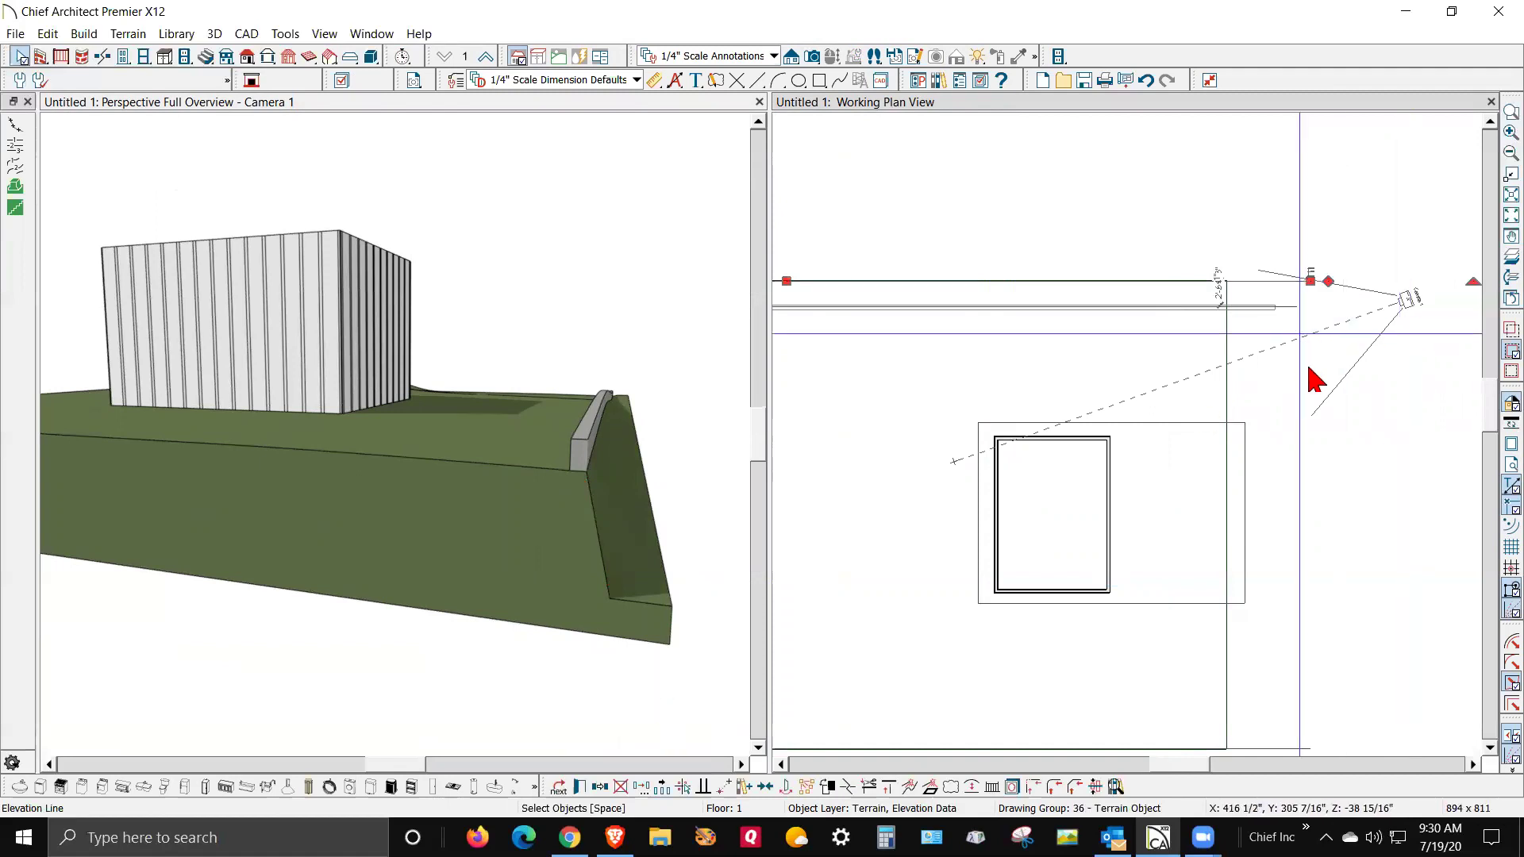
left_click(1349, 420)
- Copy the terrain wall about 43'-4" straight down in plan, placing the copy just inside the terrain's lower edge
scroll(1349, 381, "down", 1)
scroll(1268, 150, "down", 2)
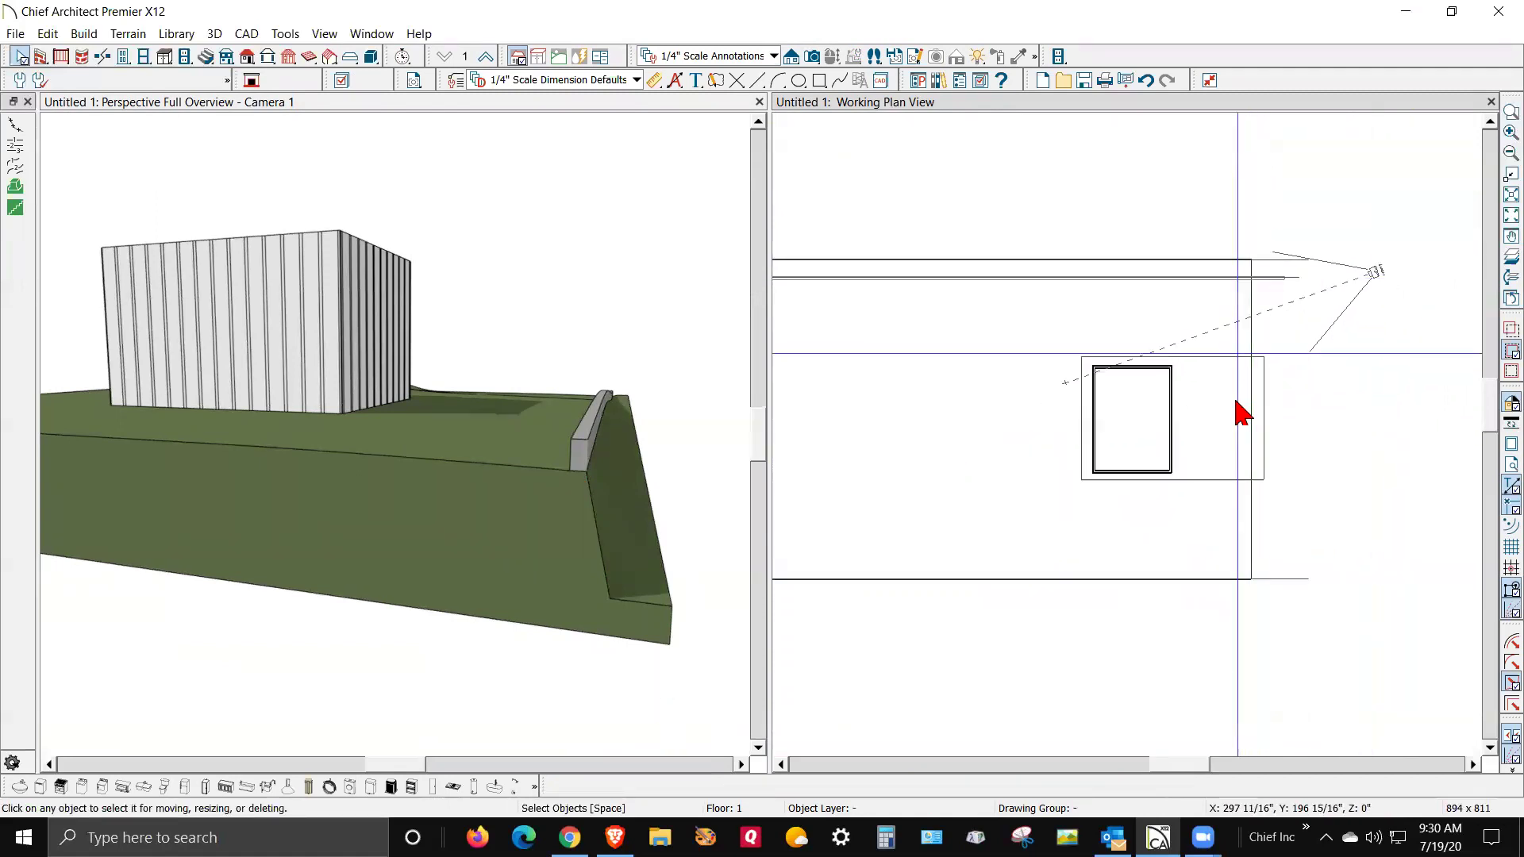
scroll(1343, 510, "down", 1)
scroll(1299, 327, "up", 2)
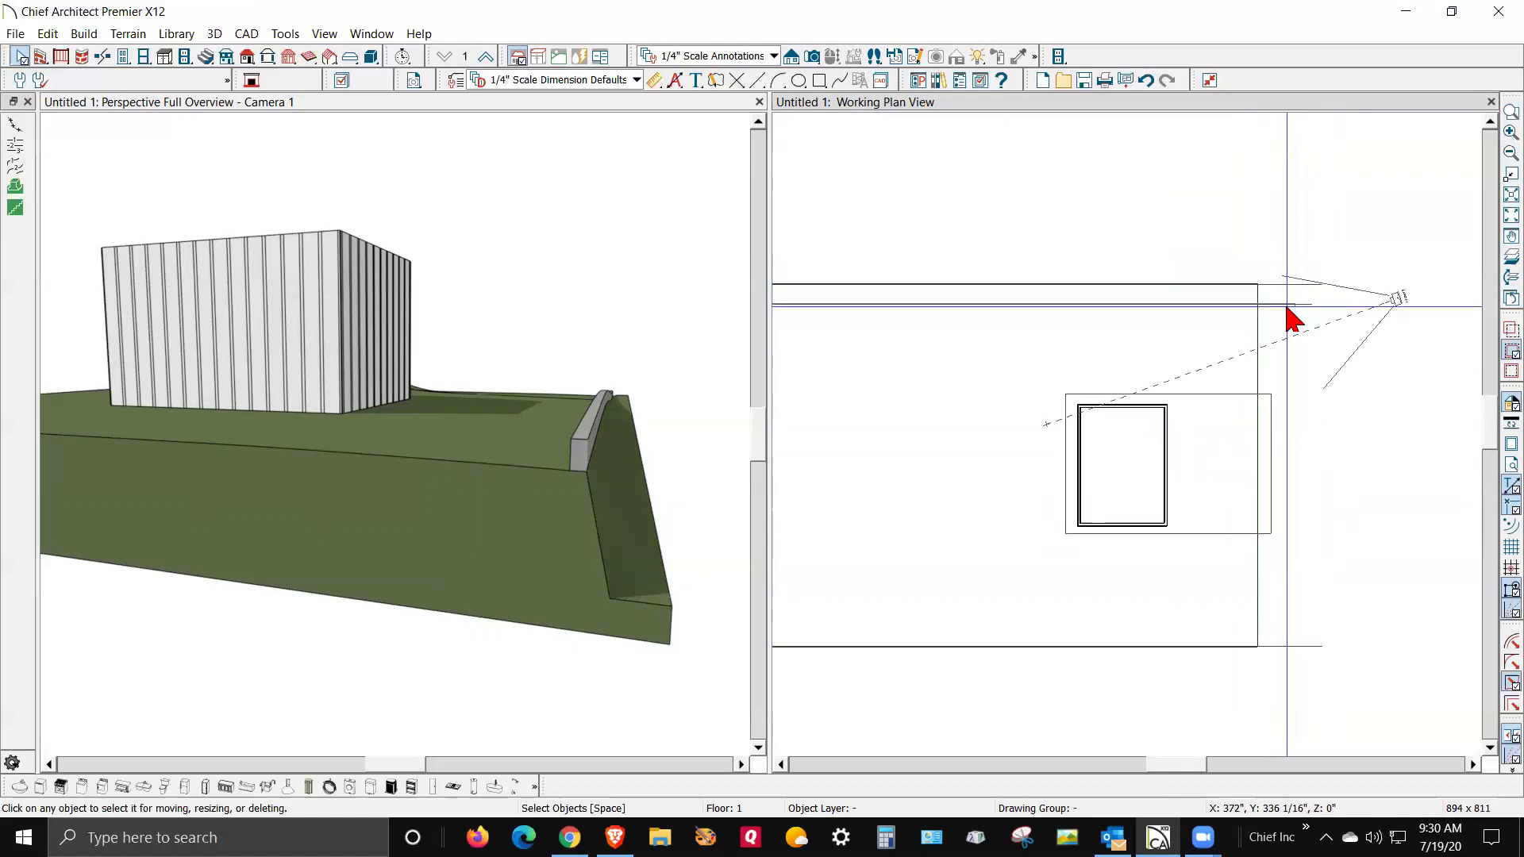
right_click(1294, 317)
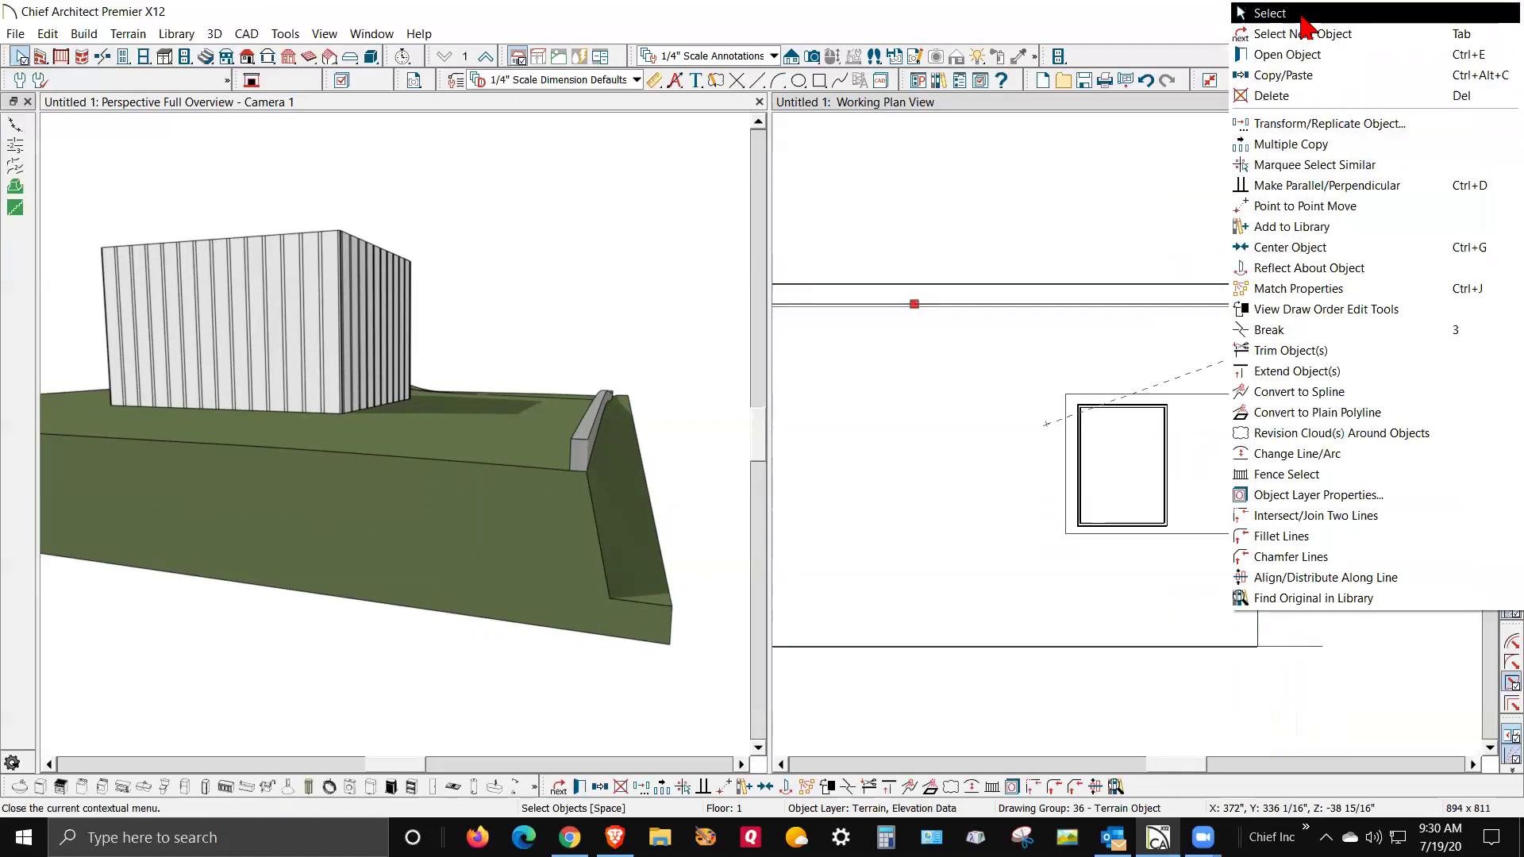
left_click(1302, 14)
left_click(1293, 306)
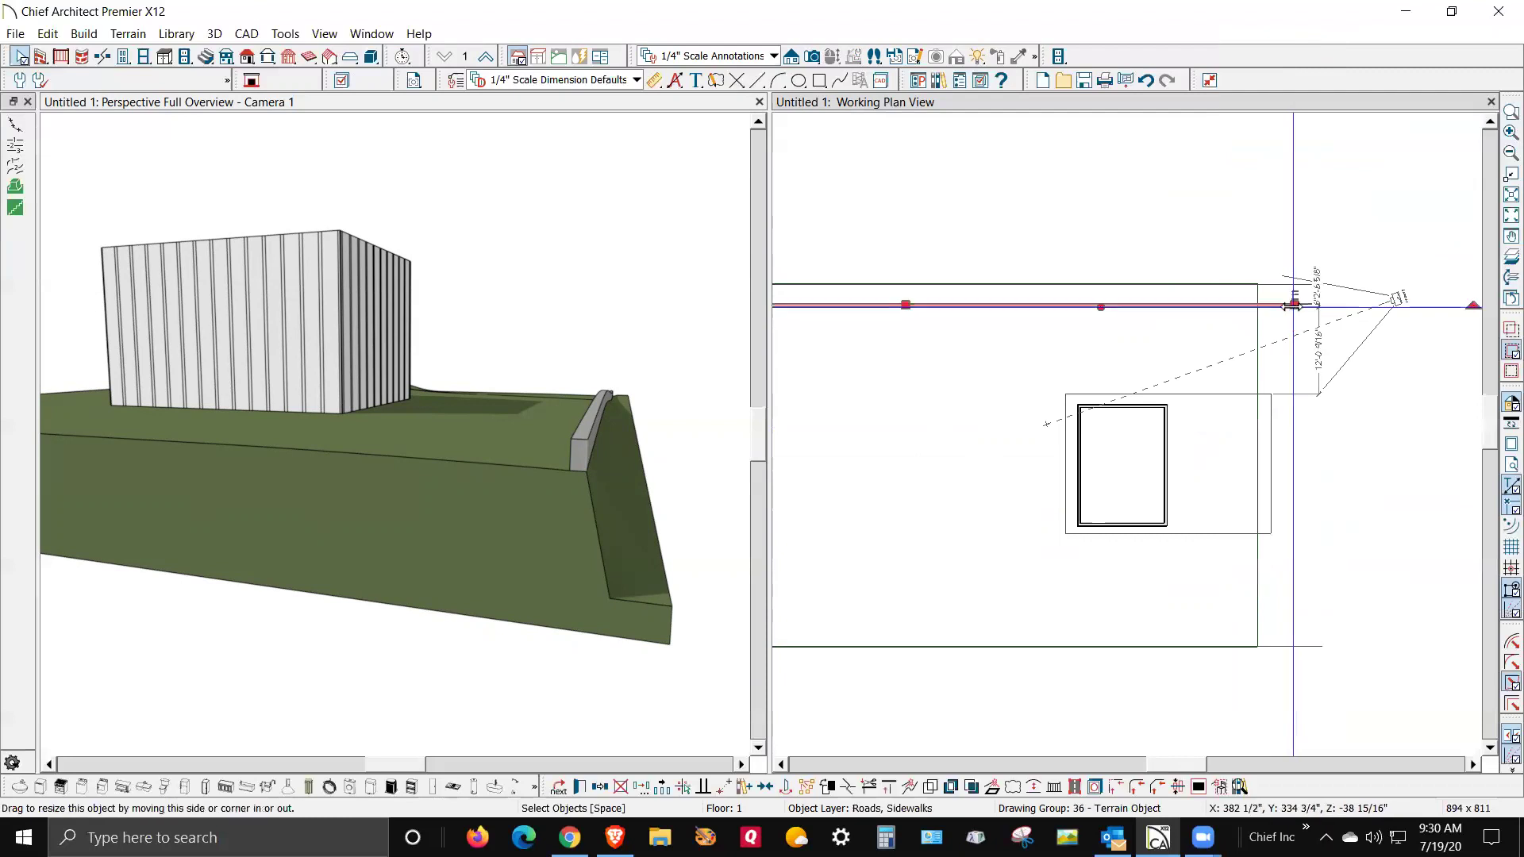
scroll(1317, 405, "down", 2)
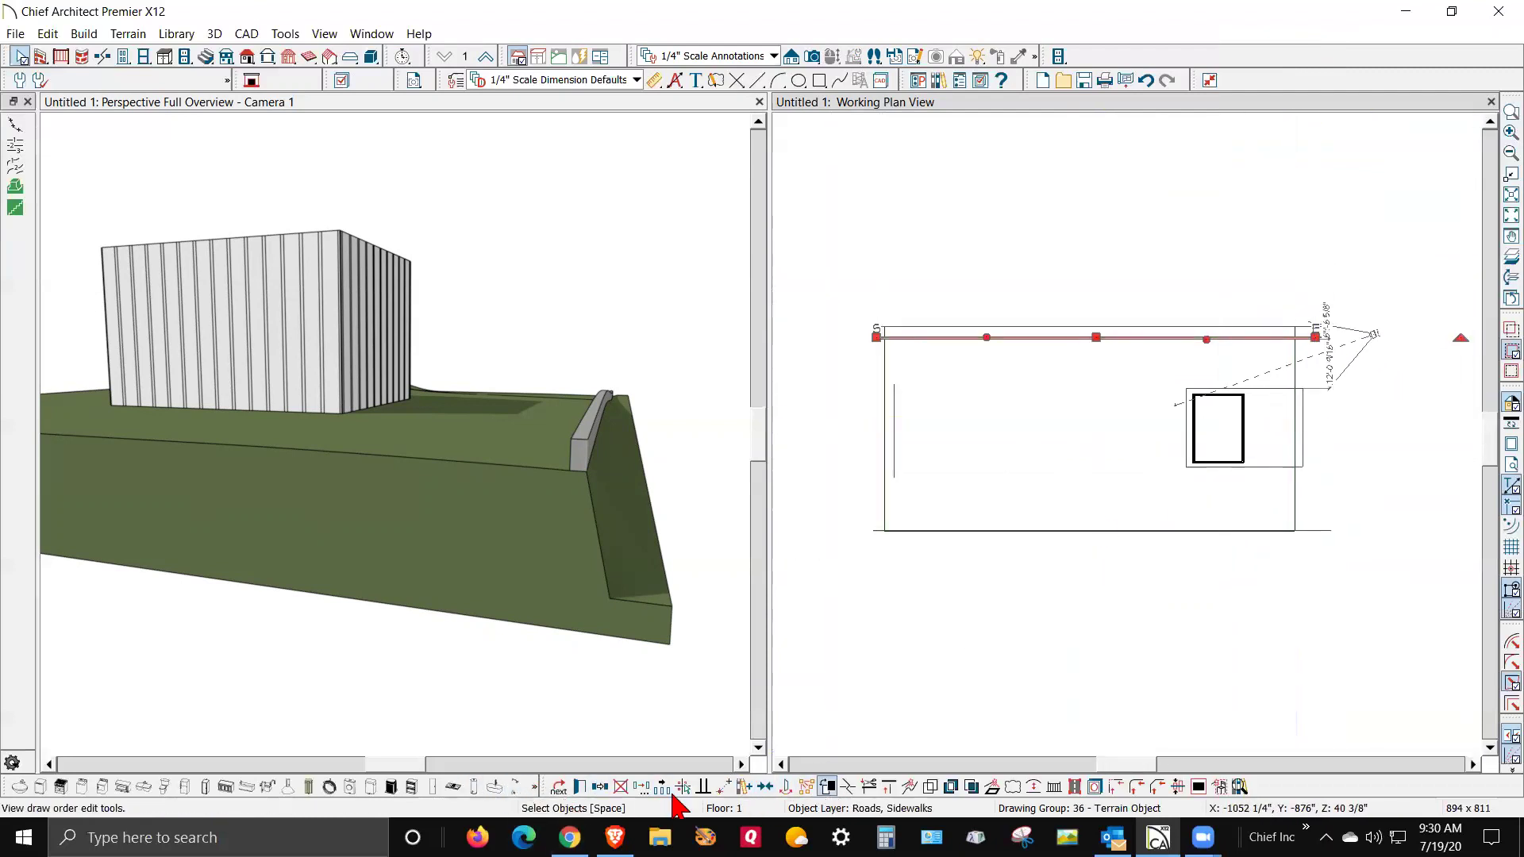
left_click(599, 788)
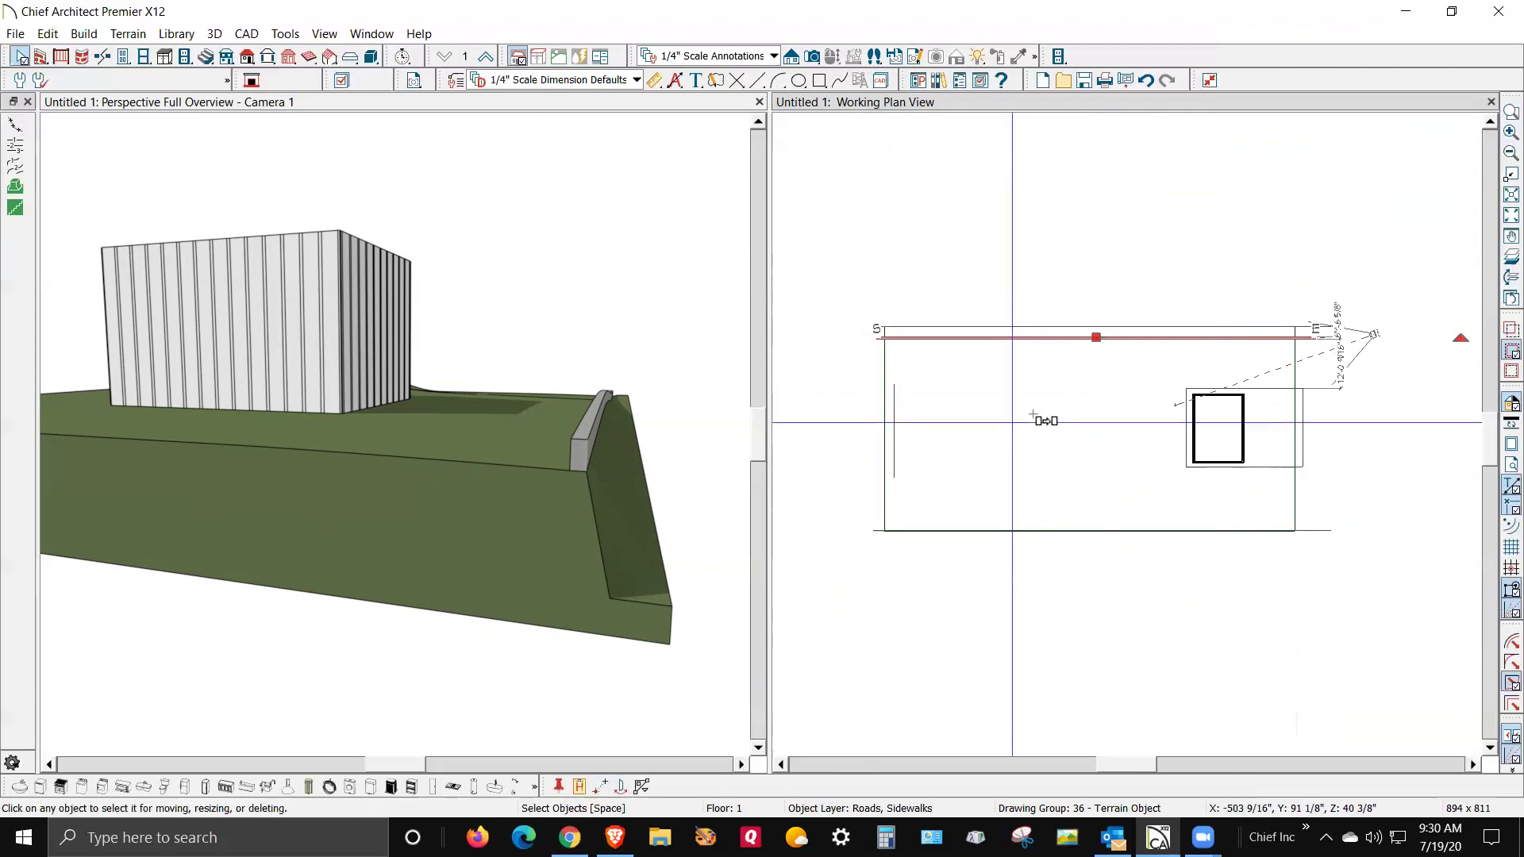
left_click_drag(1090, 375, 1103, 515)
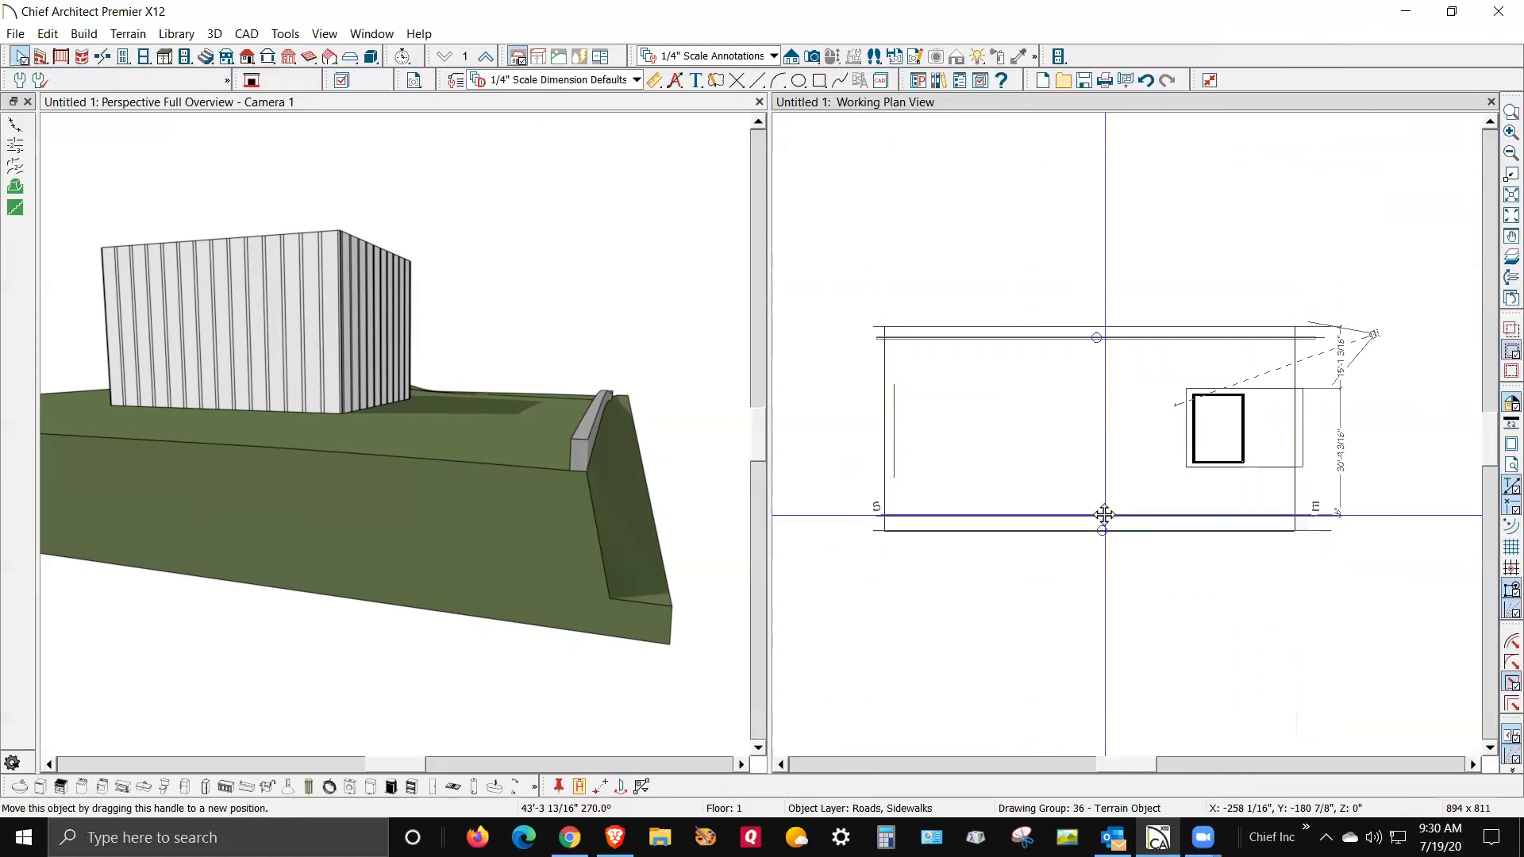
- Copy the terrain break at the upper terrain wall straight down in plan onto the lower terrain wall
key("Escape")
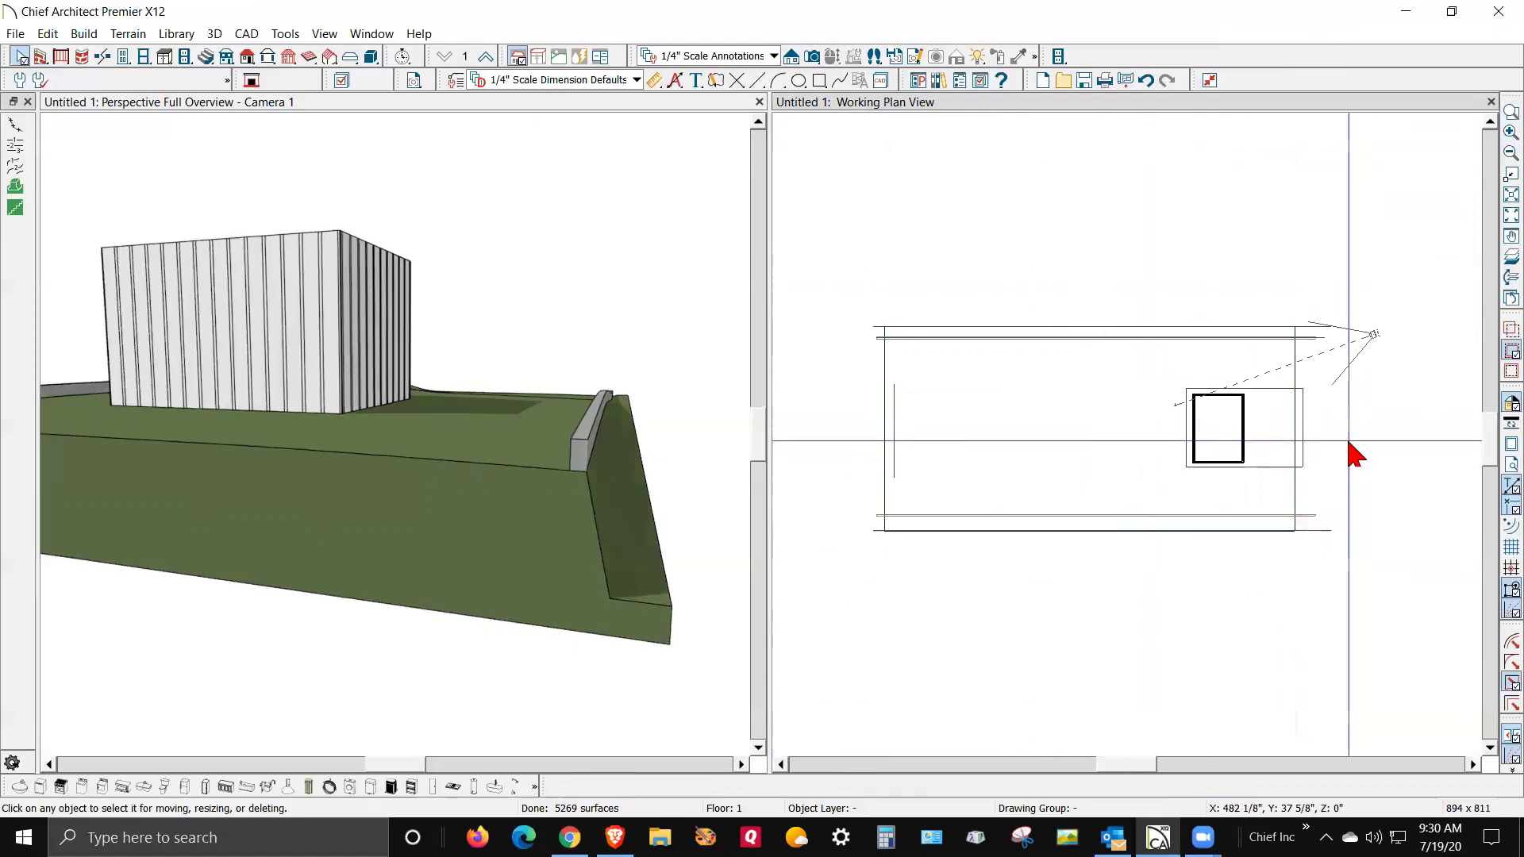
scroll(1349, 464, "down", 1)
scroll(680, 516, "down", 3)
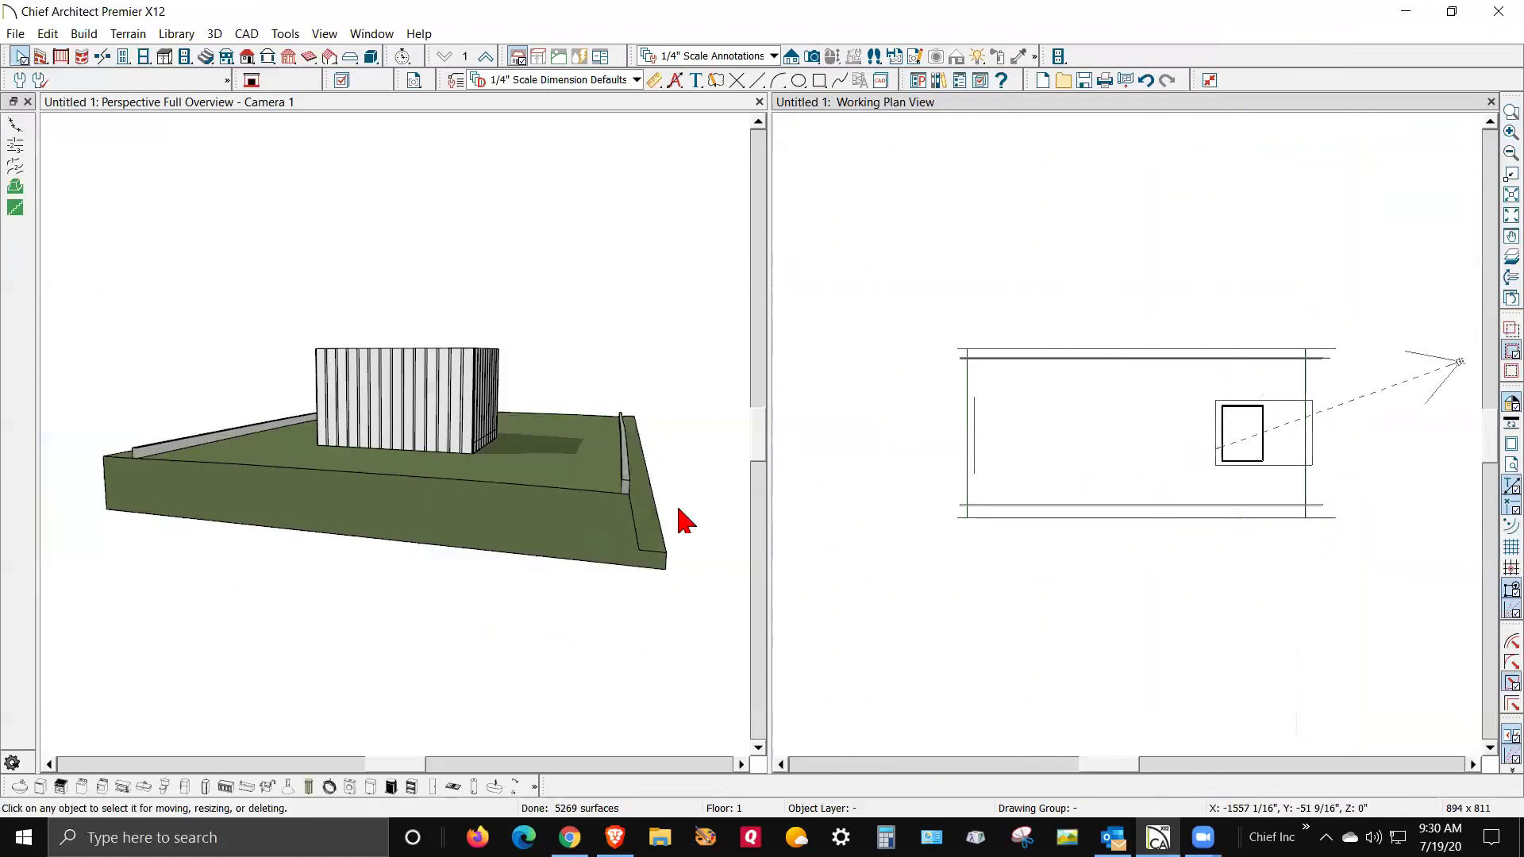
scroll(341, 469, "down", 2)
scroll(317, 512, "up", 4)
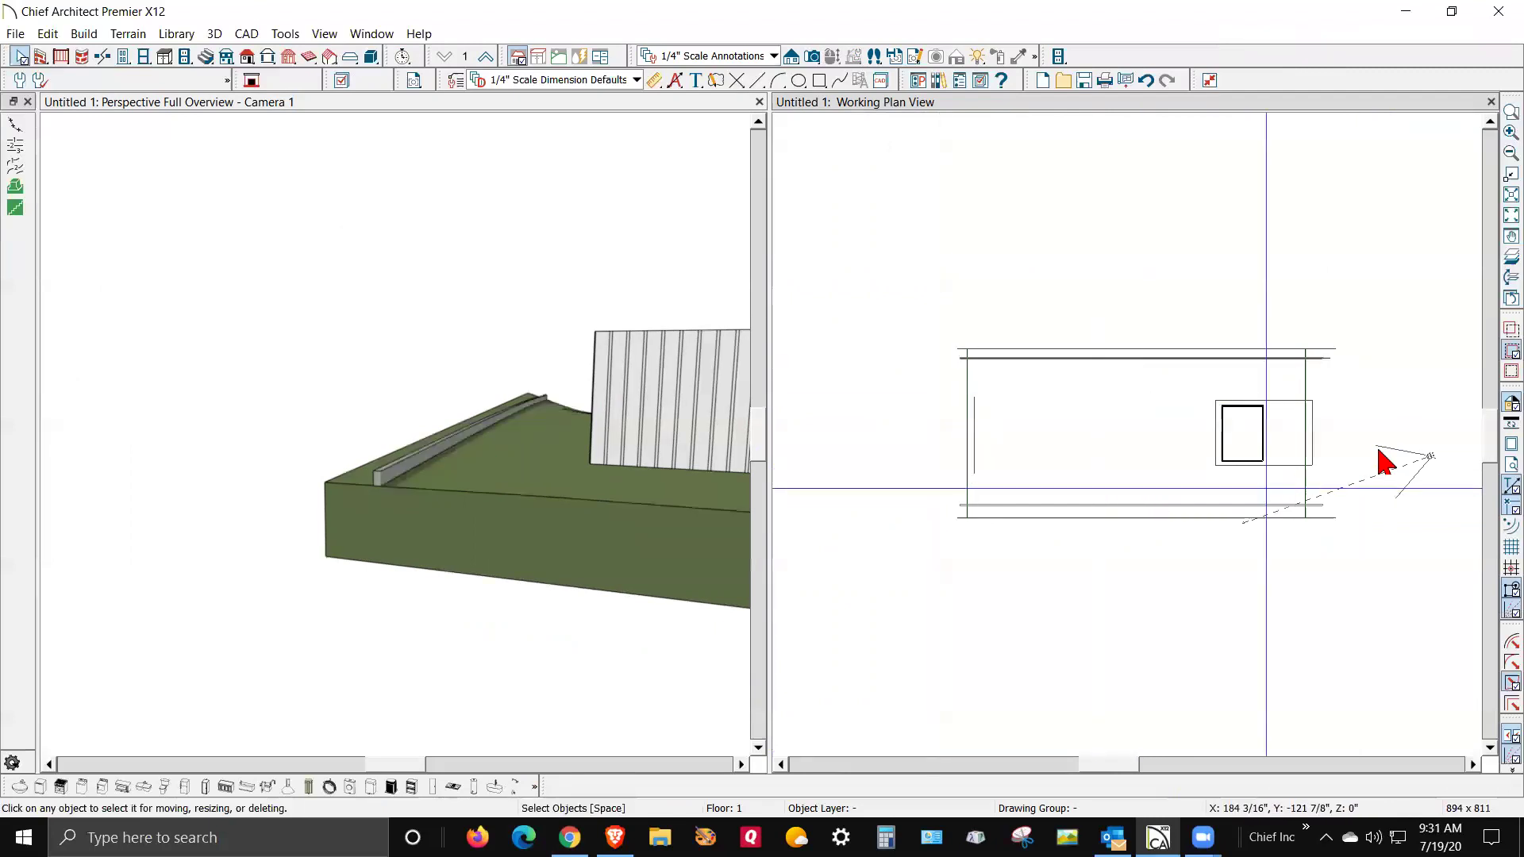
scroll(1349, 413, "up", 4)
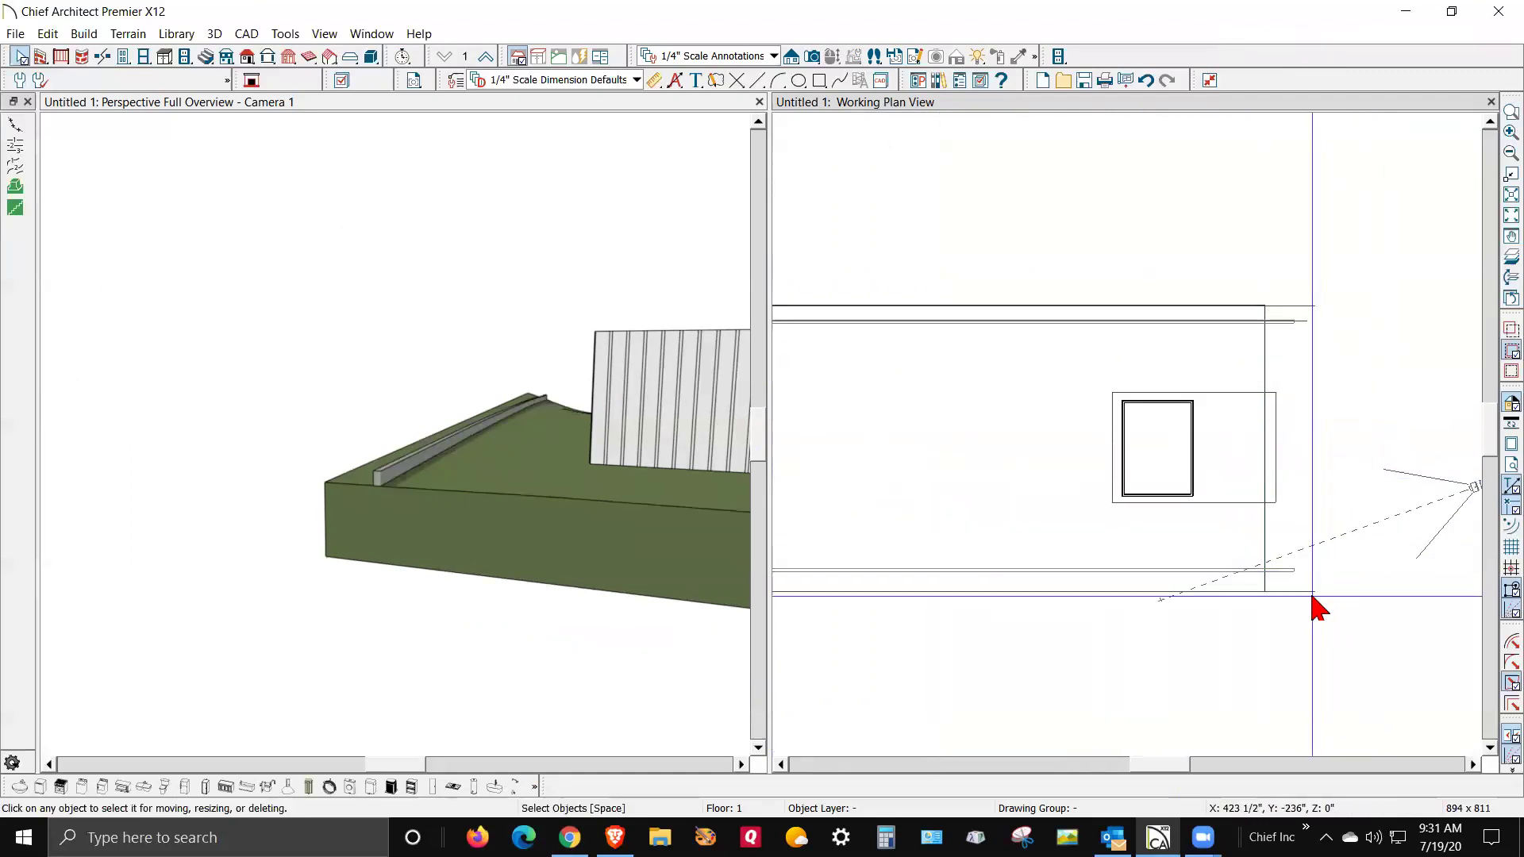
left_click(1317, 326)
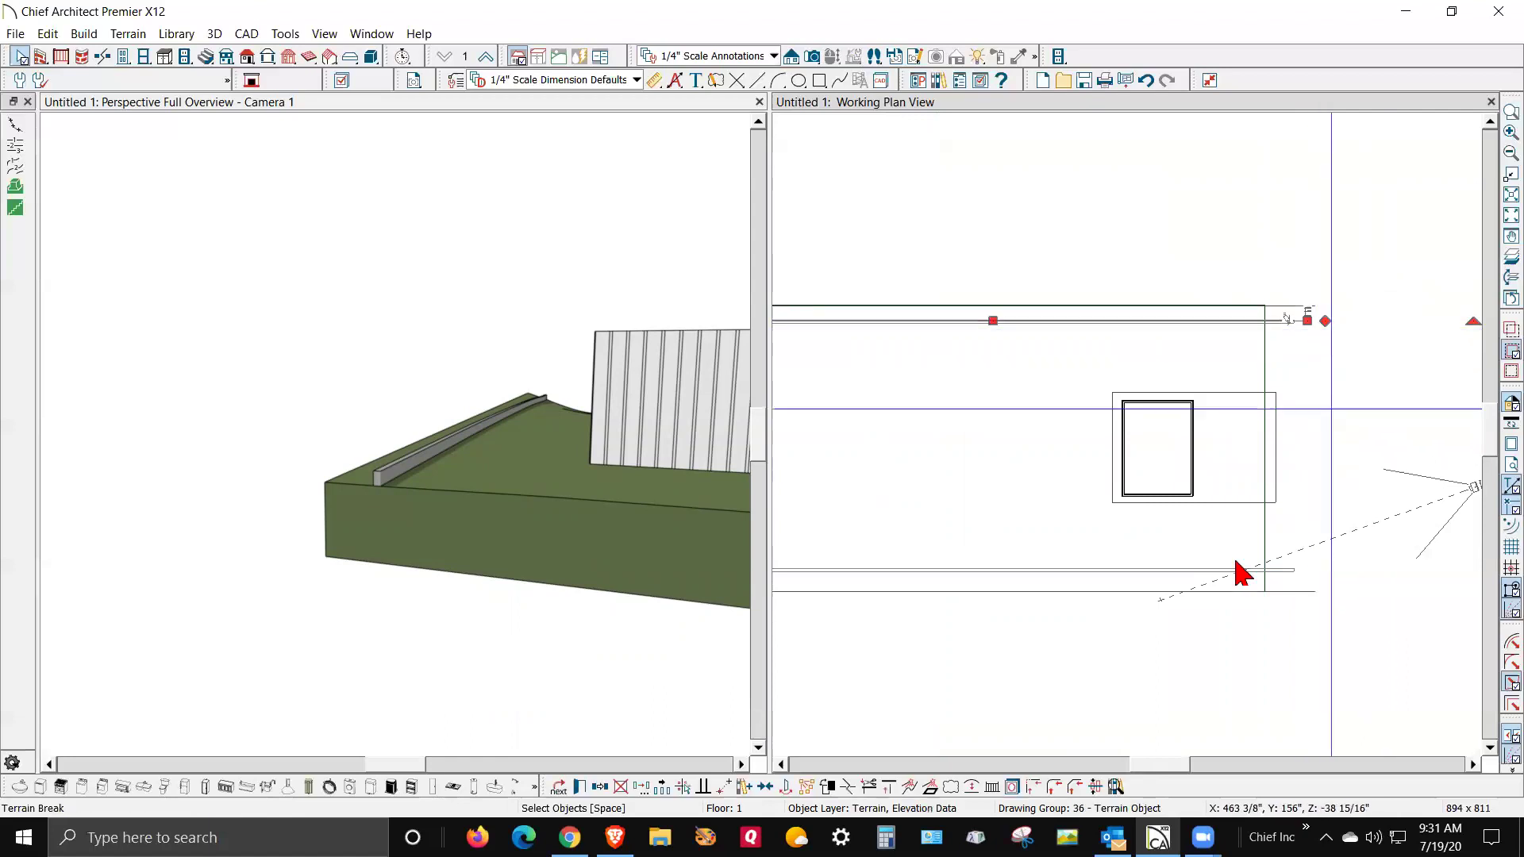
left_click(597, 787)
left_click_drag(993, 321, 1019, 567)
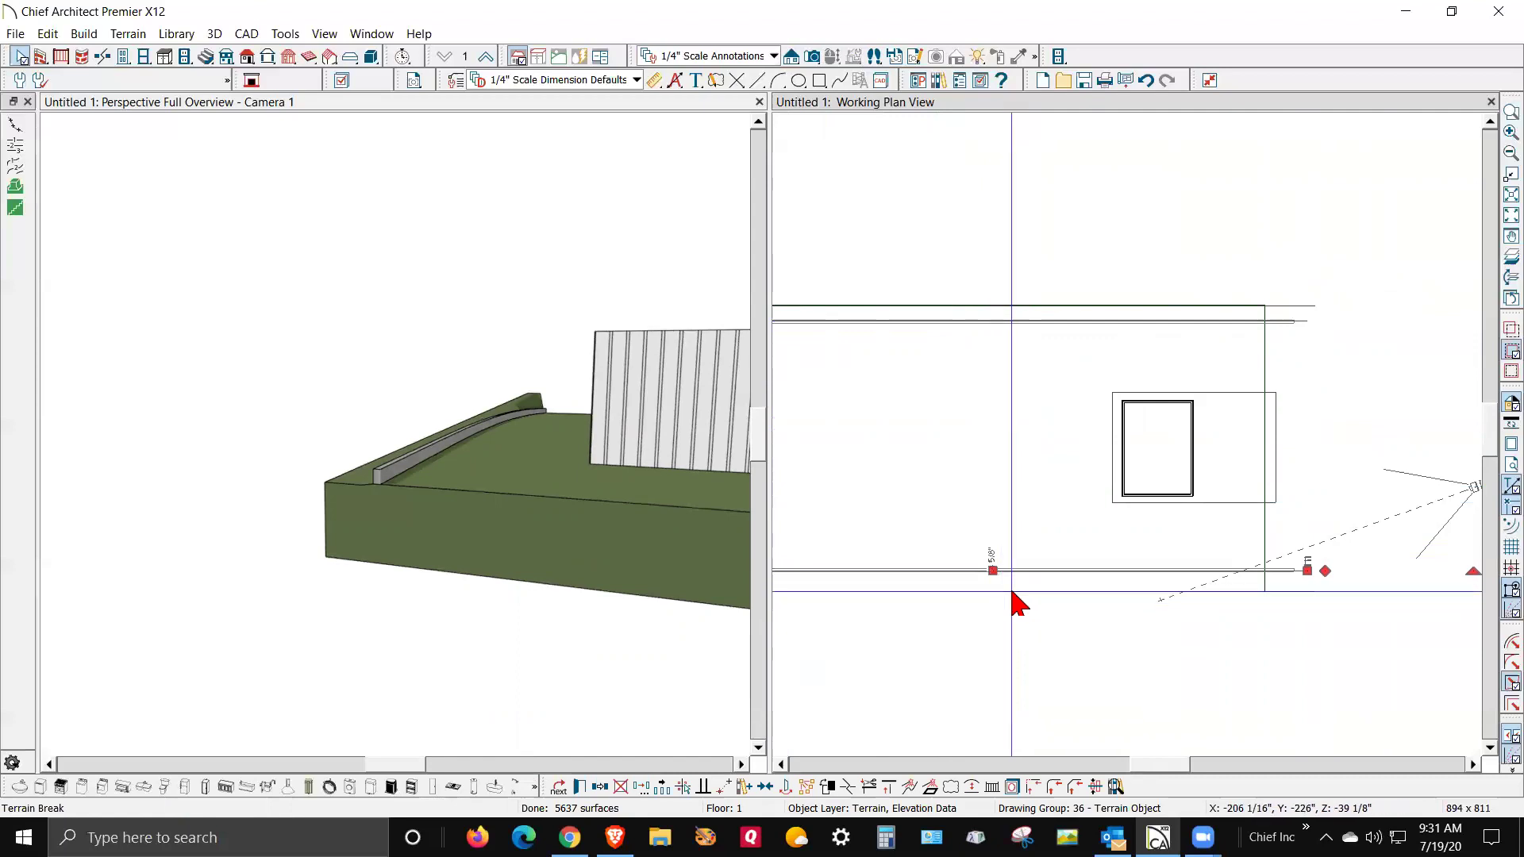
- Set the elevation of the elevation line along the terrain's lower plan edge to -8'
left_click(1303, 592)
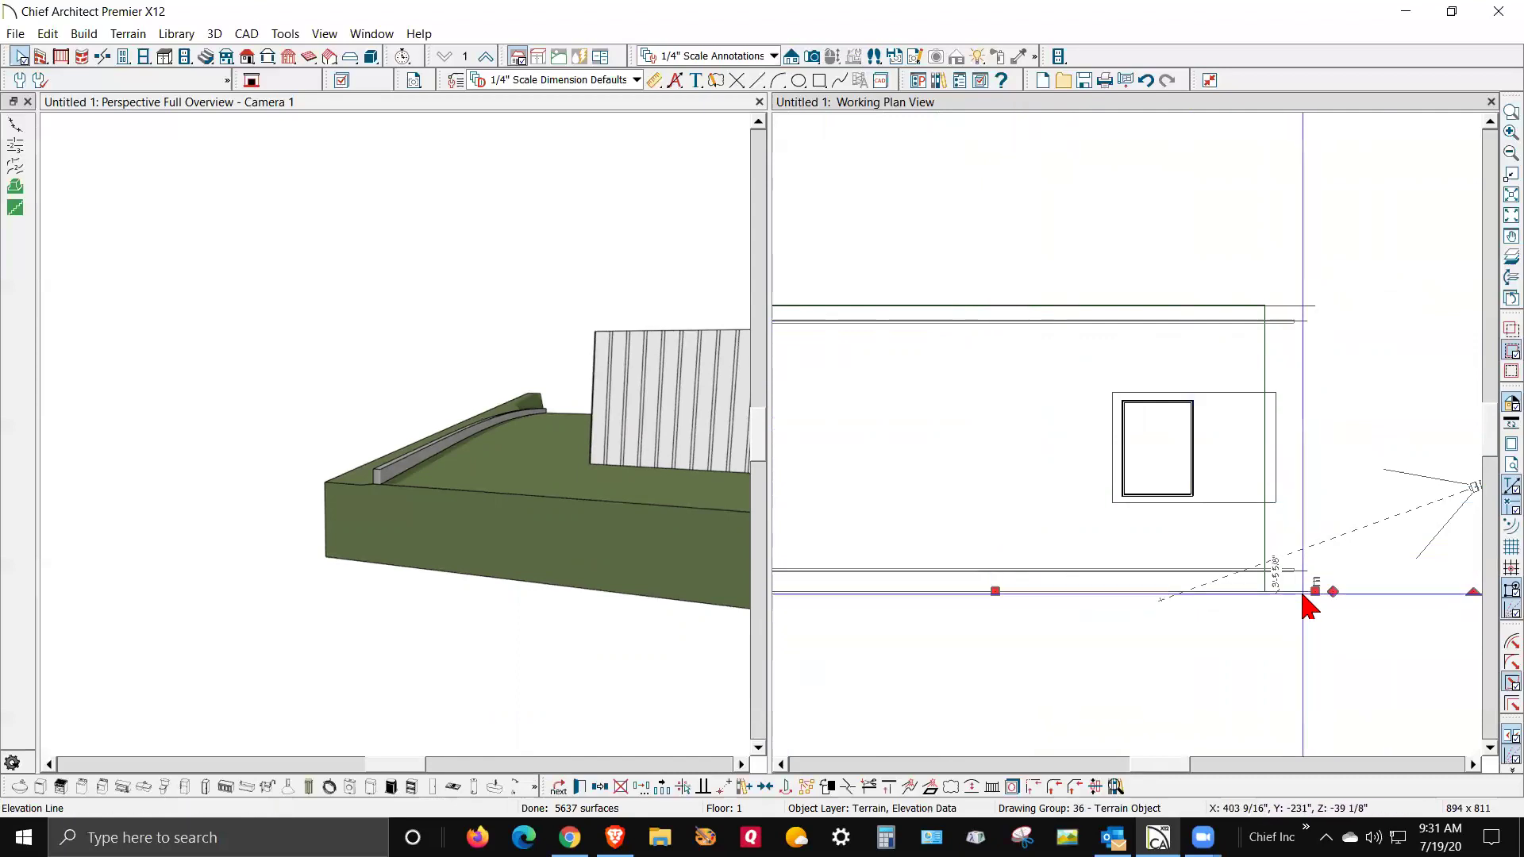
double_click(1303, 593)
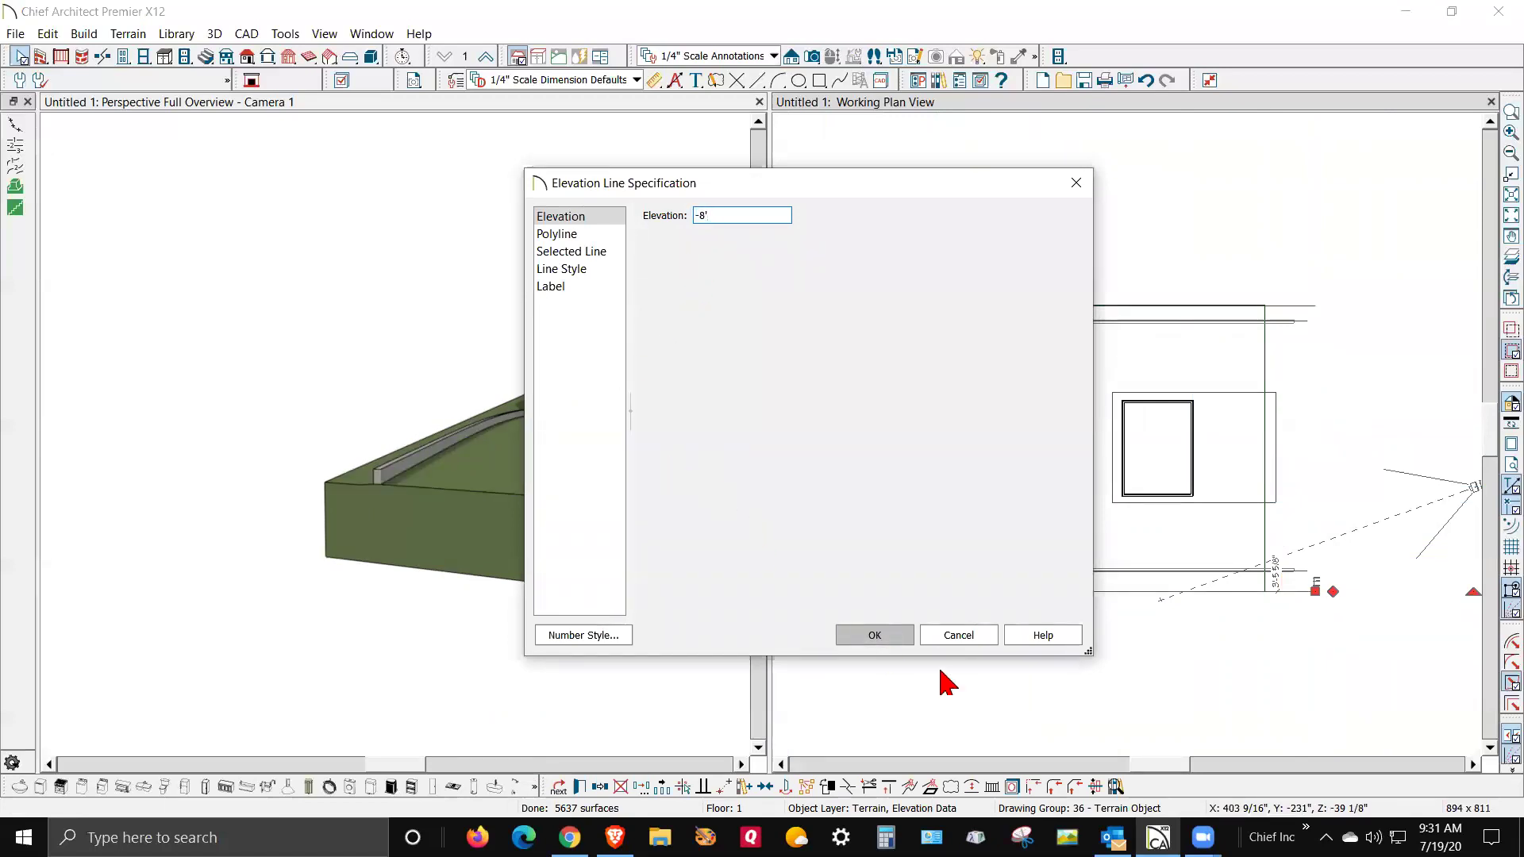
left_click(889, 634)
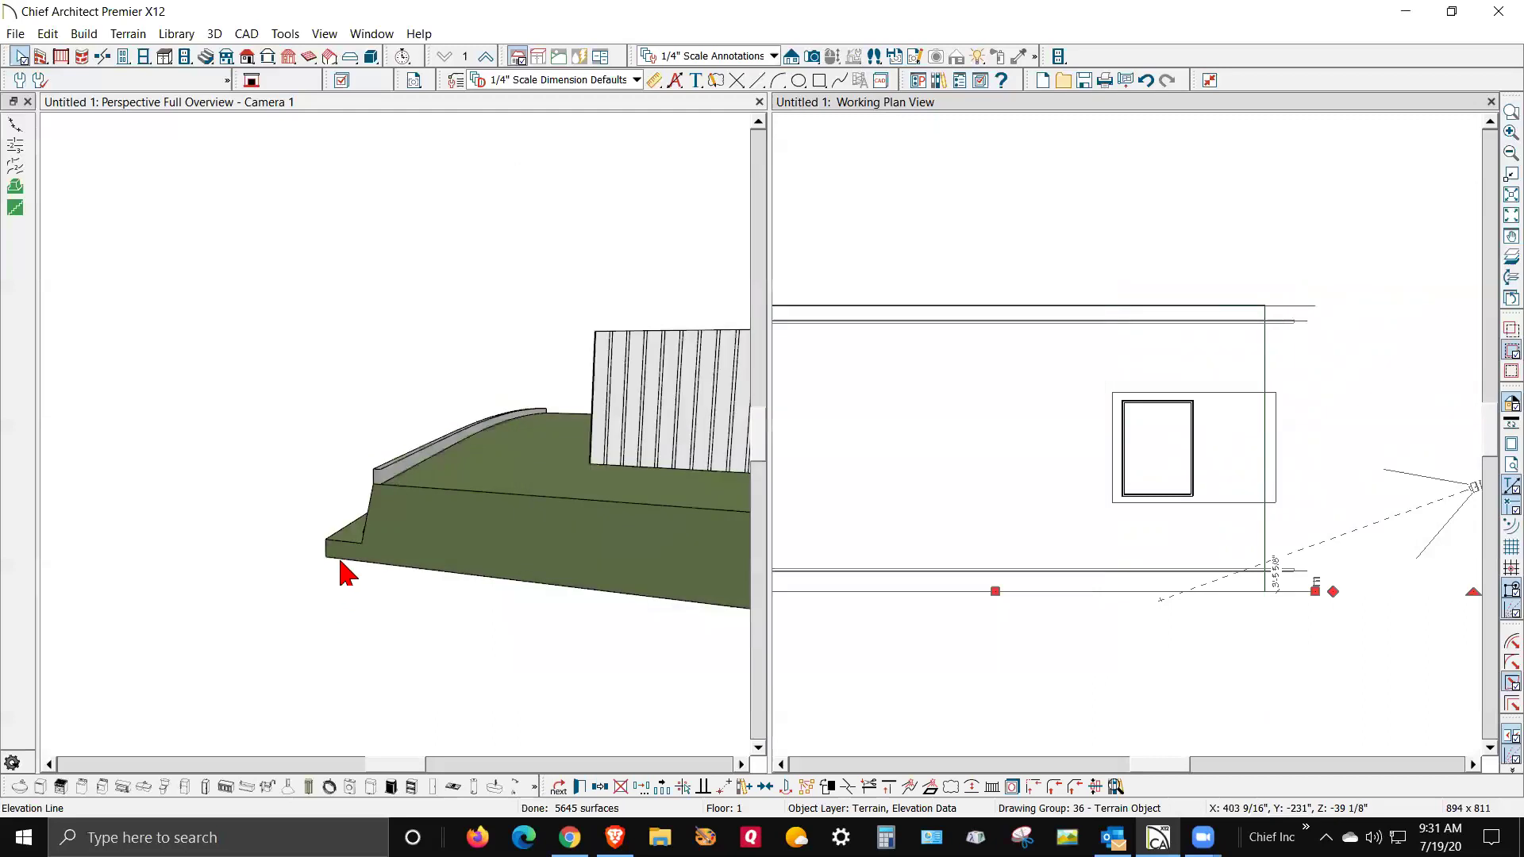
left_click(1231, 665)
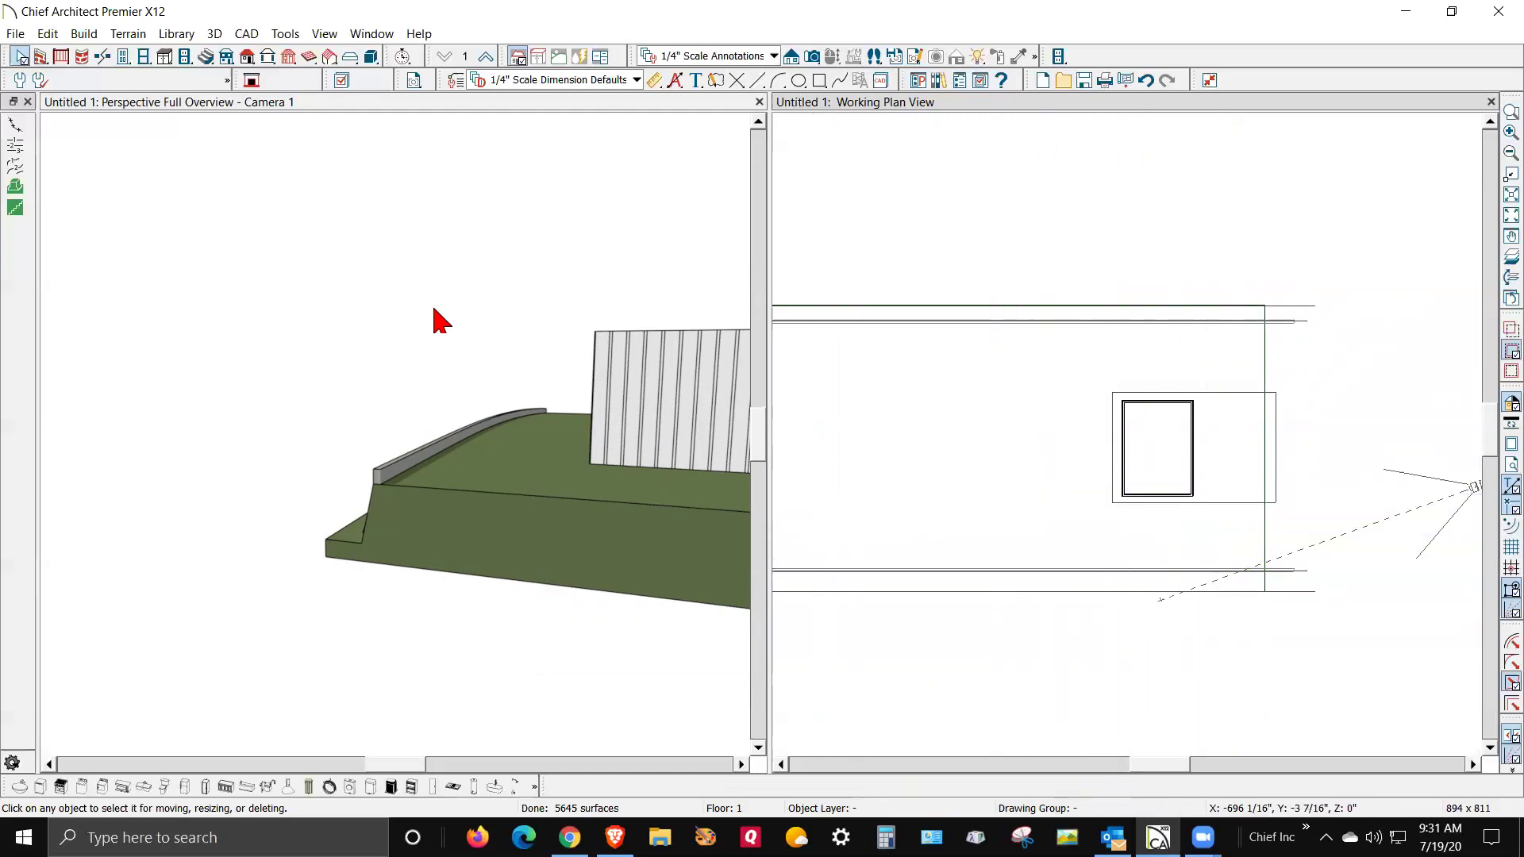
- Examine both terrain walls and the level changes beside them in 3D from the long side and the corner
left_click(270, 339)
left_click(15, 126)
left_click_drag(299, 428, 250, 521)
scroll(1265, 623, "down", 2)
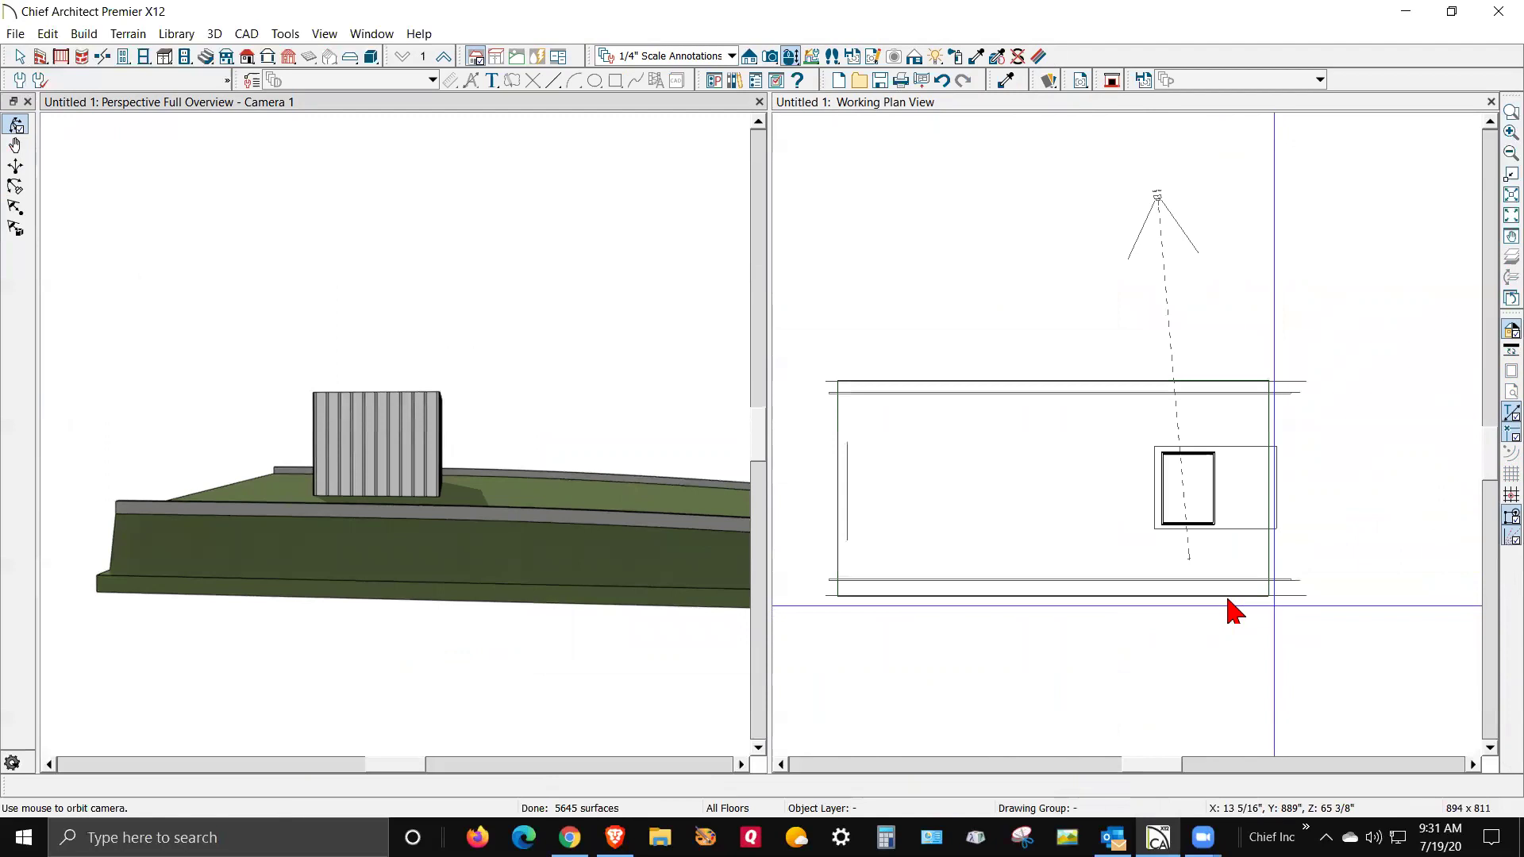
scroll(1040, 594, "up", 1)
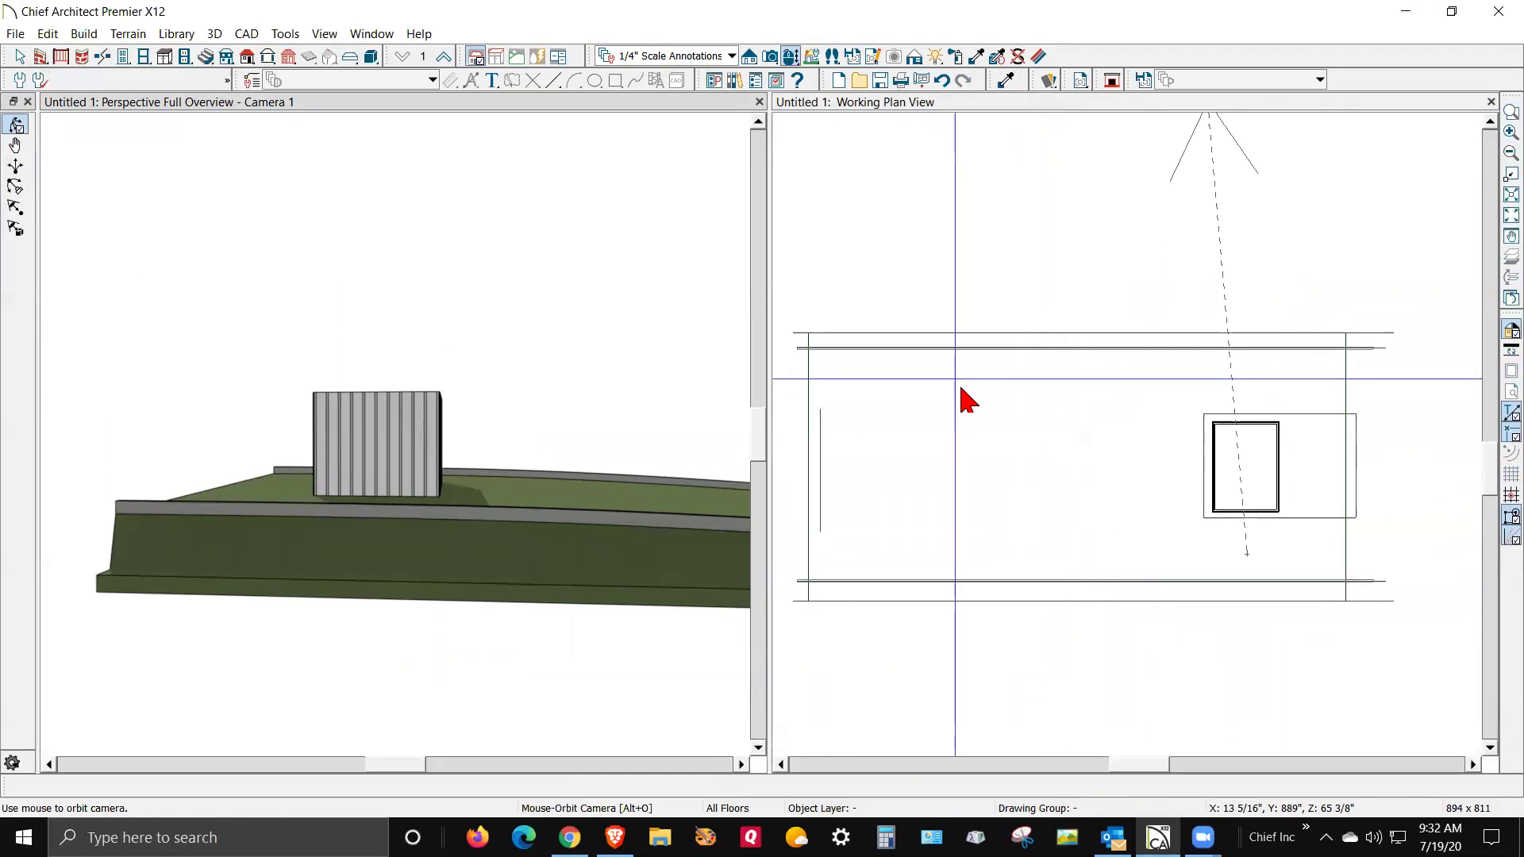
scroll(1262, 582, "down", 1)
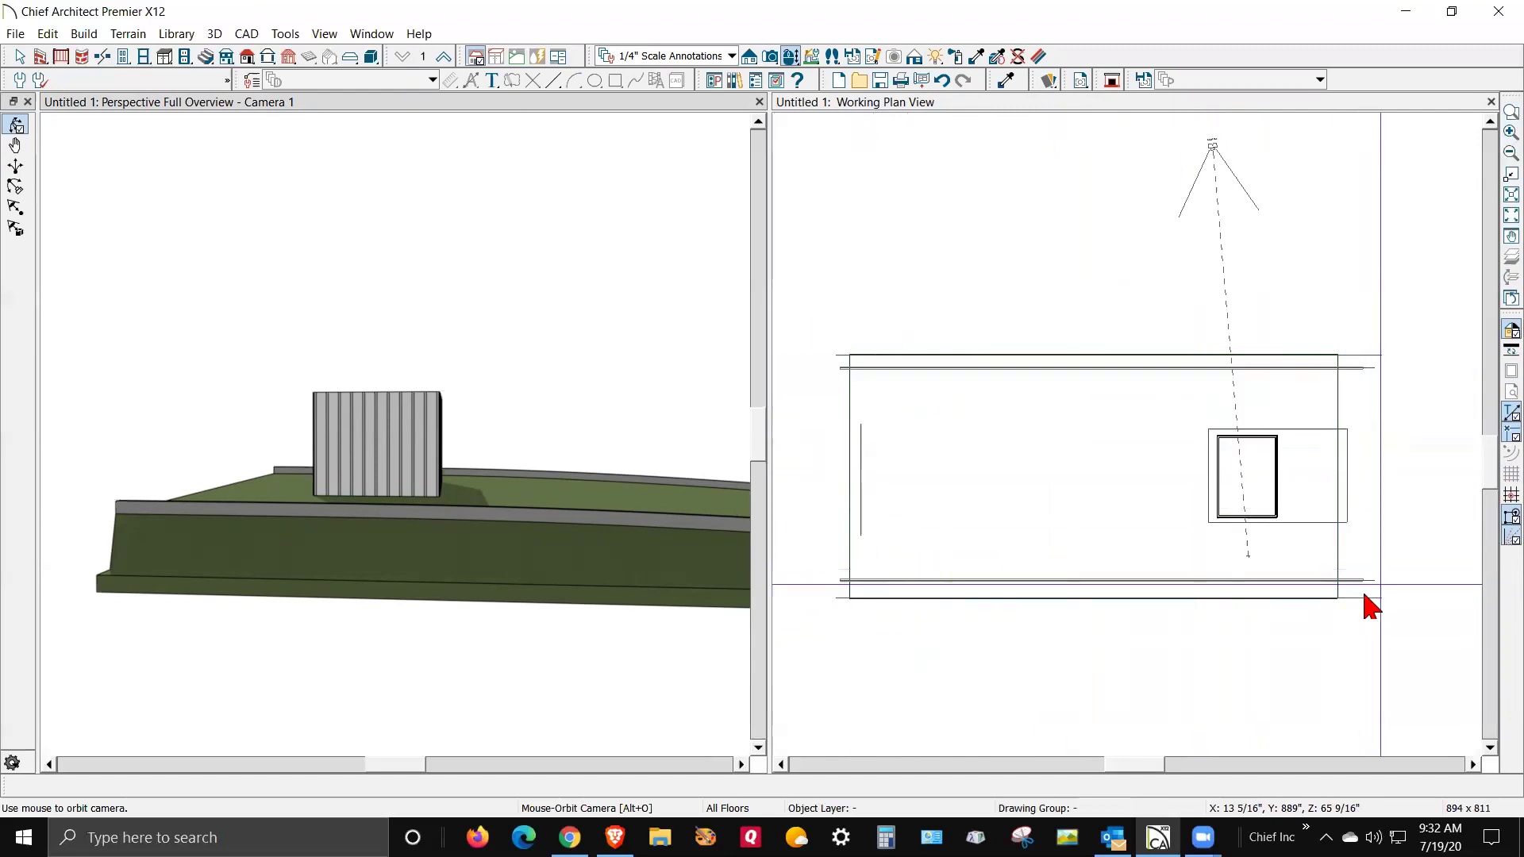
left_click_drag(426, 474, 250, 419)
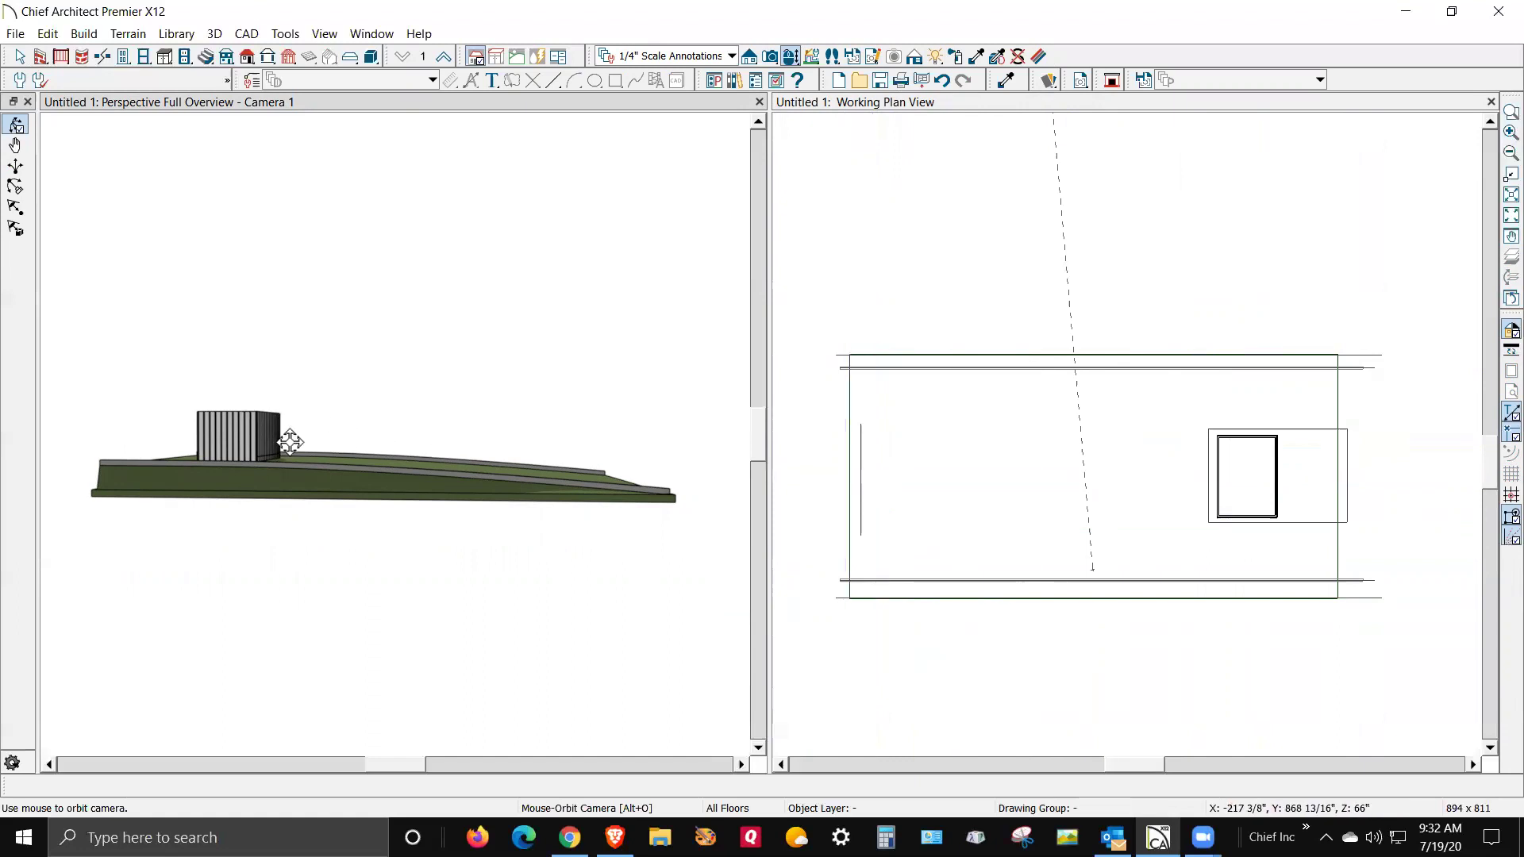
left_click_drag(282, 454, 717, 485)
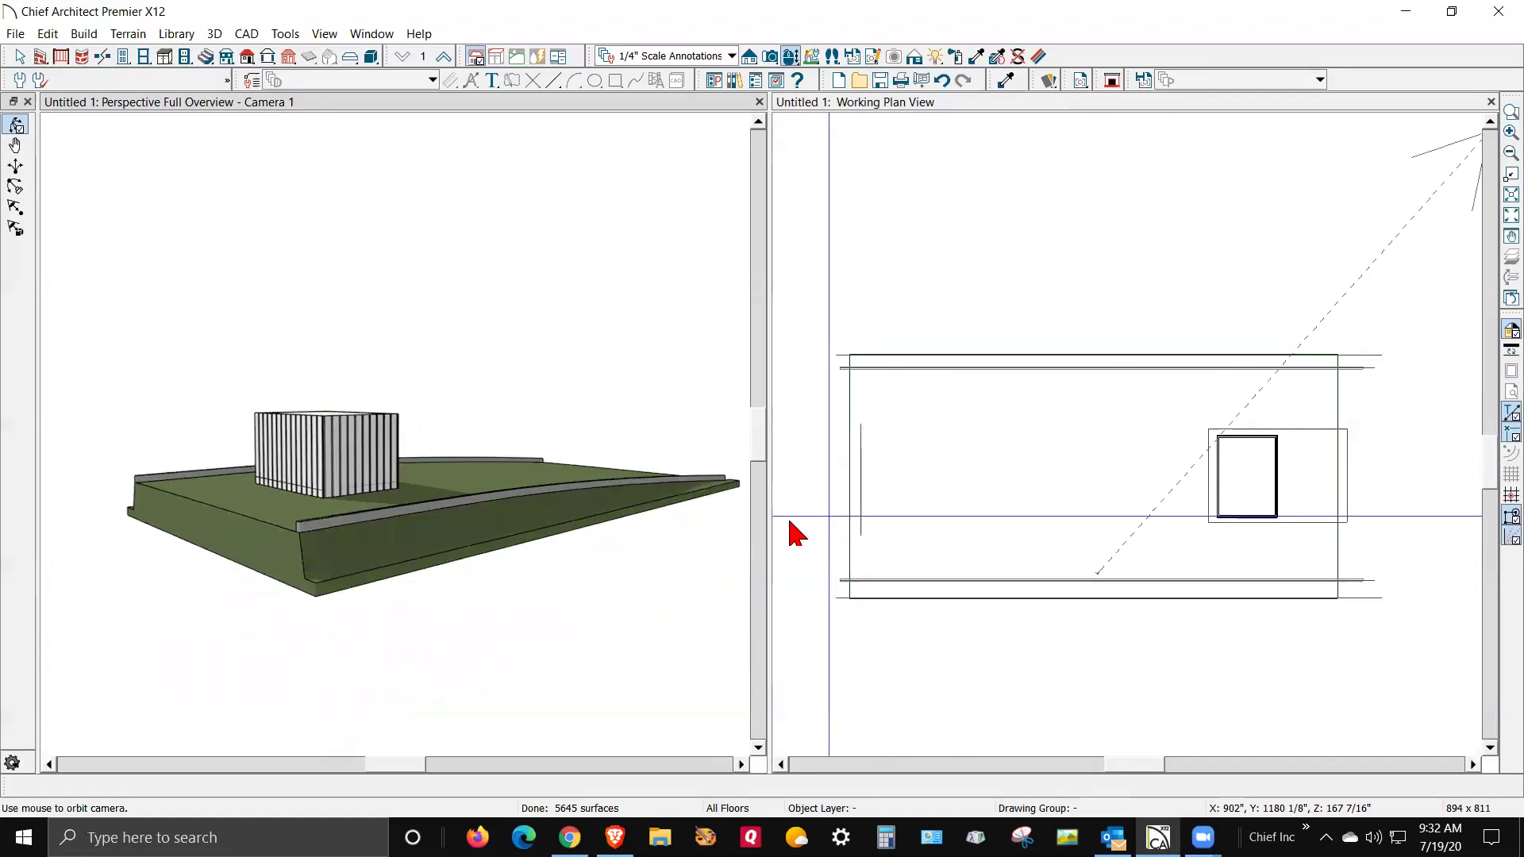